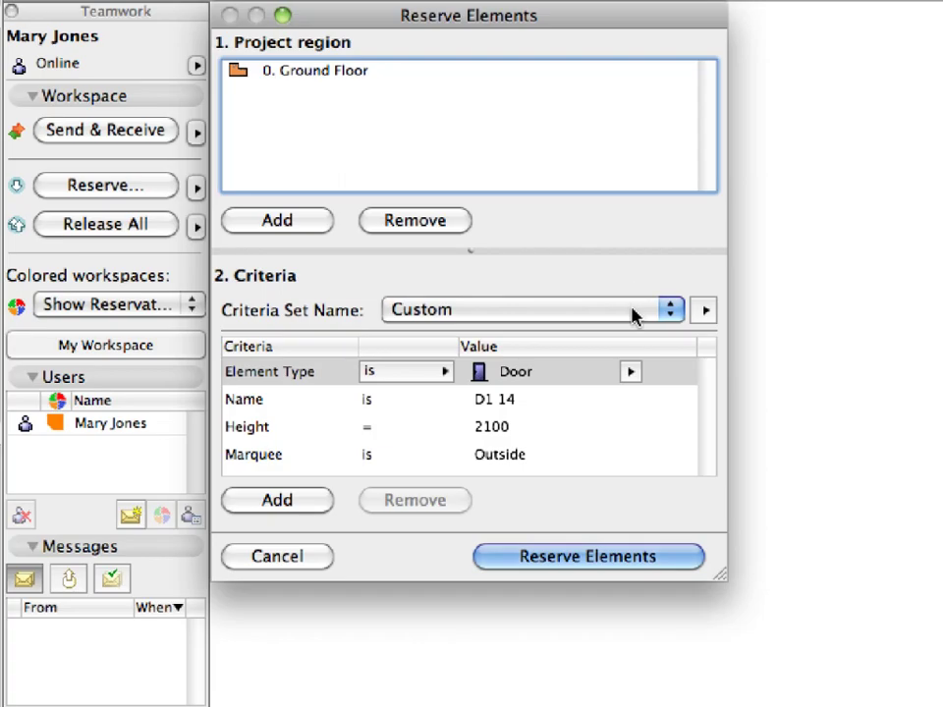
# - Choose the Doors-No Elevator/Empty criteria set for the reservation and add 0. Ground Floor to the project regions
pyautogui.click(634, 312)
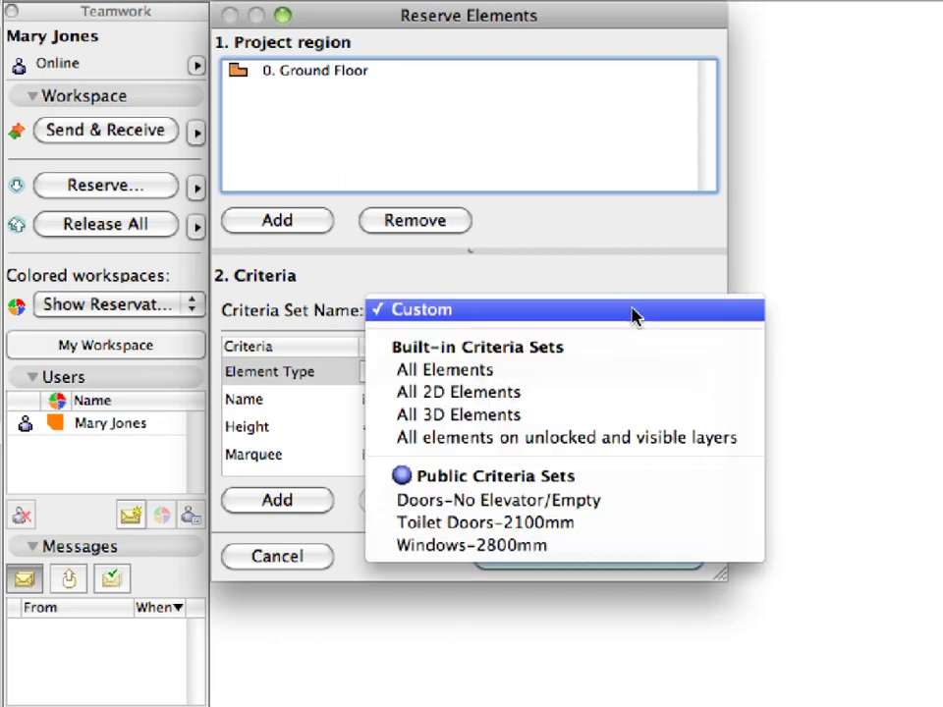
pyautogui.click(648, 502)
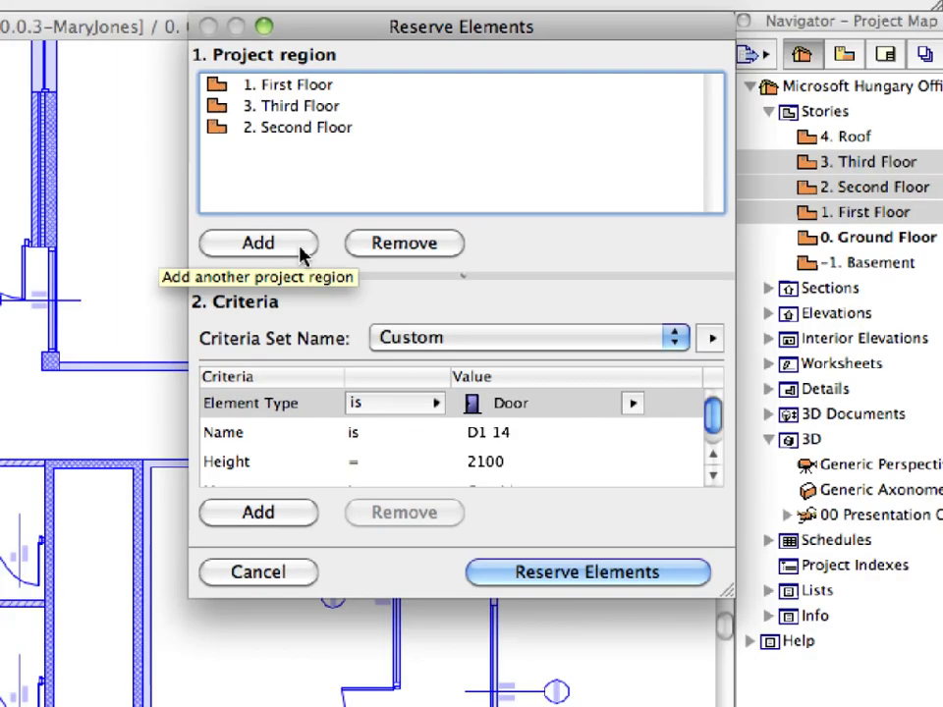
pyautogui.click(301, 252)
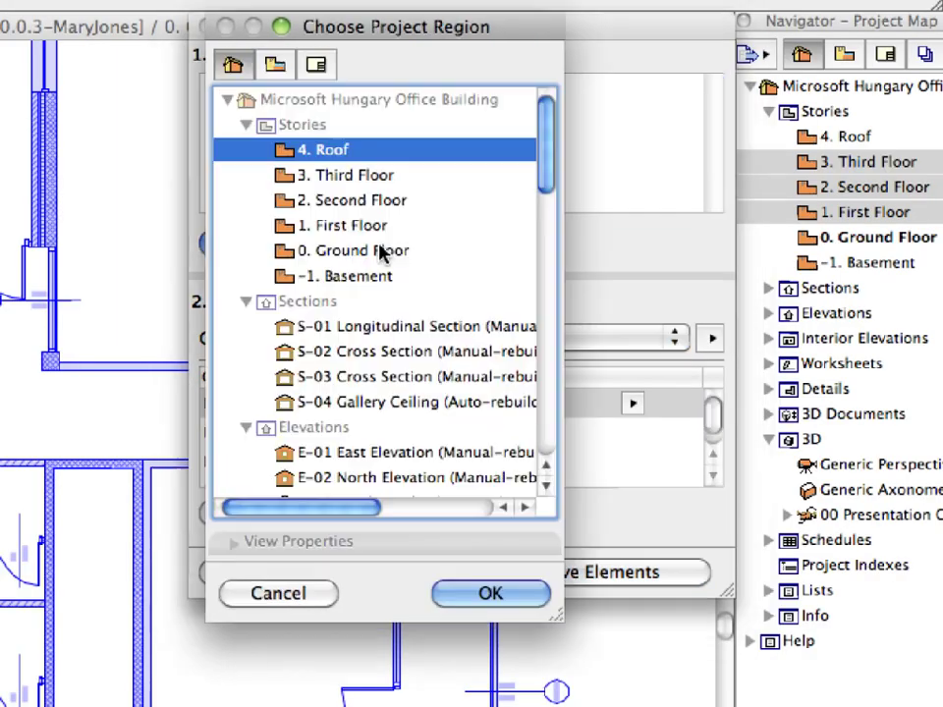
pyautogui.click(383, 252)
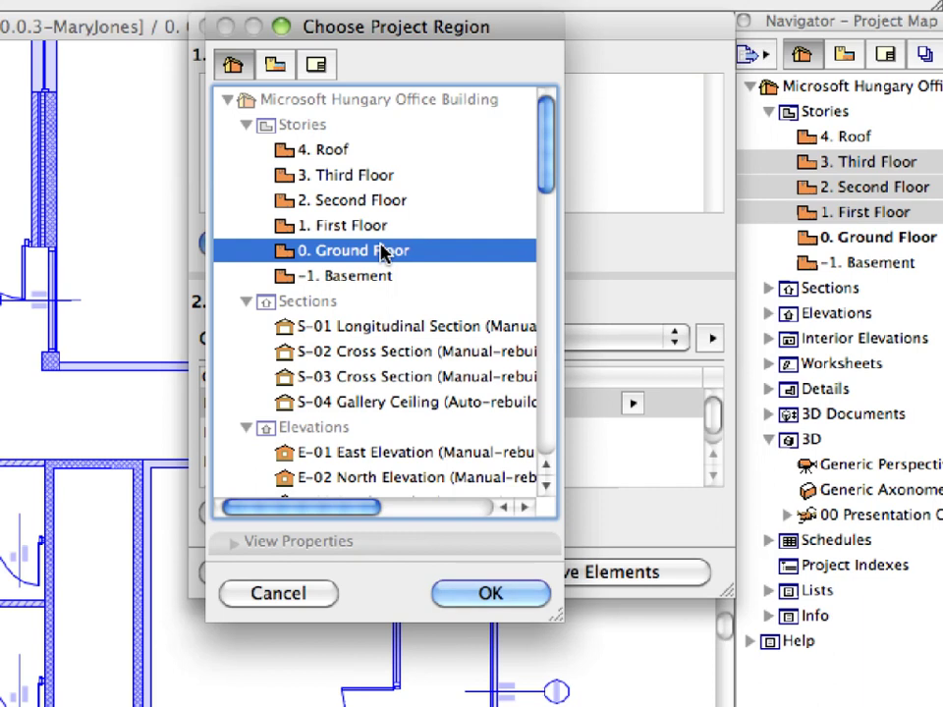
pyautogui.click(536, 601)
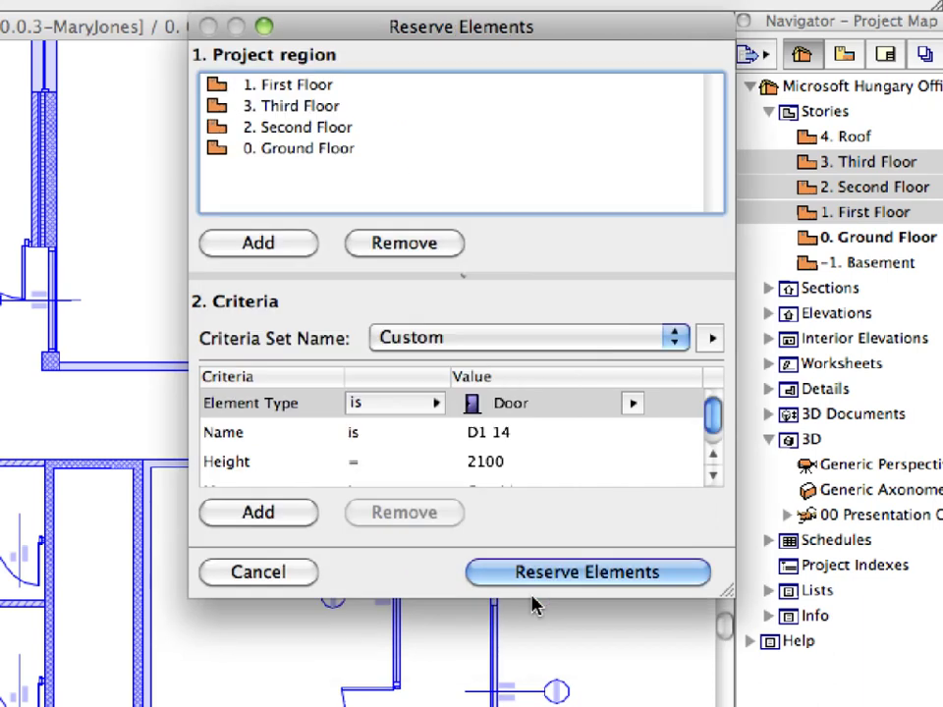
pyautogui.click(535, 601)
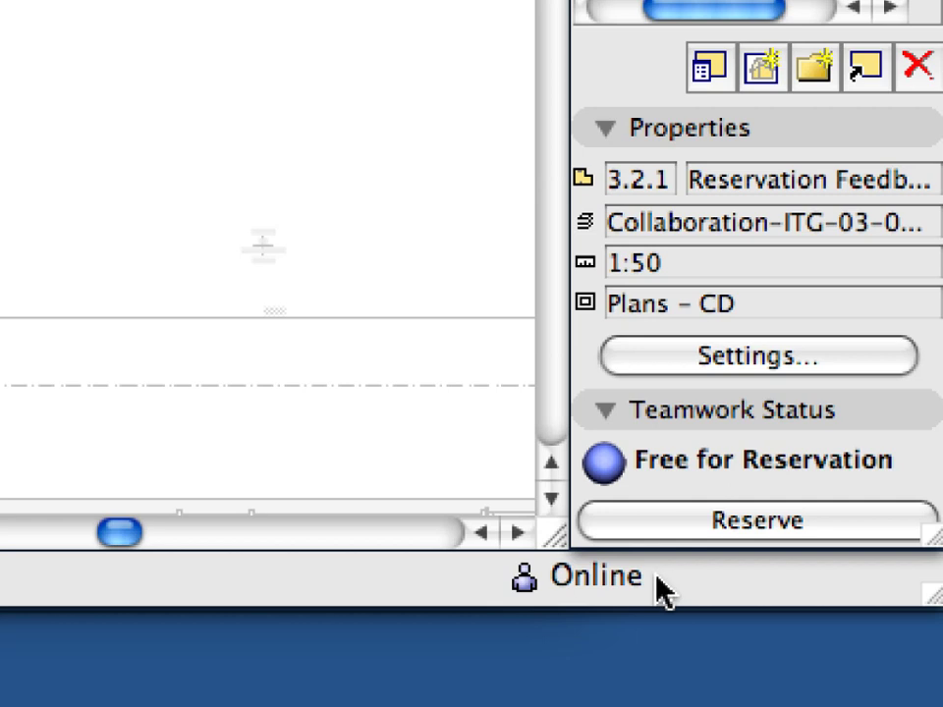
# - Switch the Teamwork project's connection status to Work Offline
pyautogui.click(664, 589)
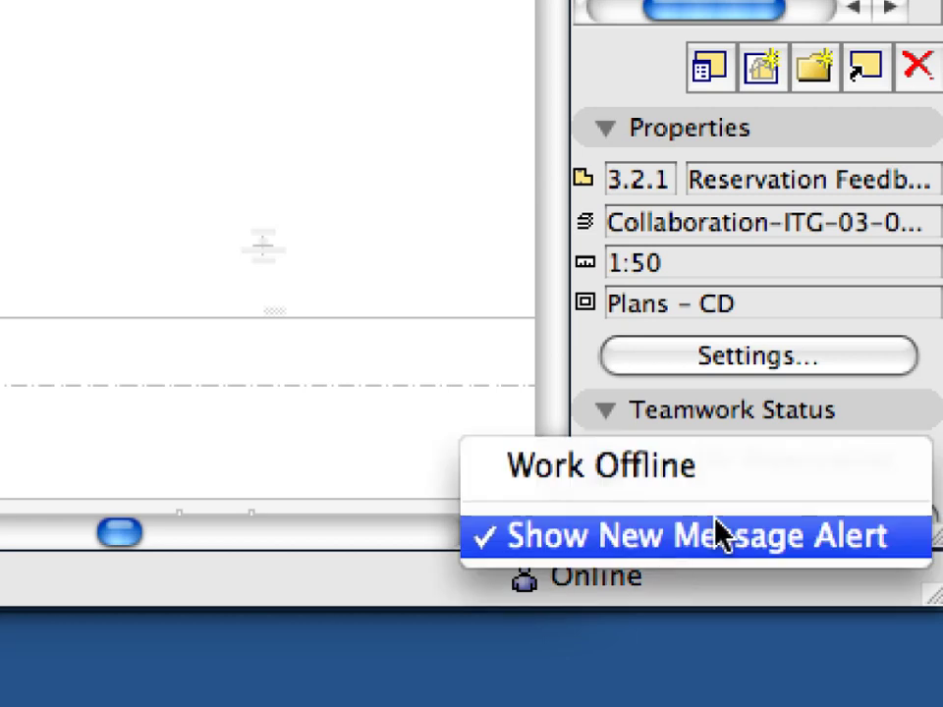
pyautogui.click(797, 481)
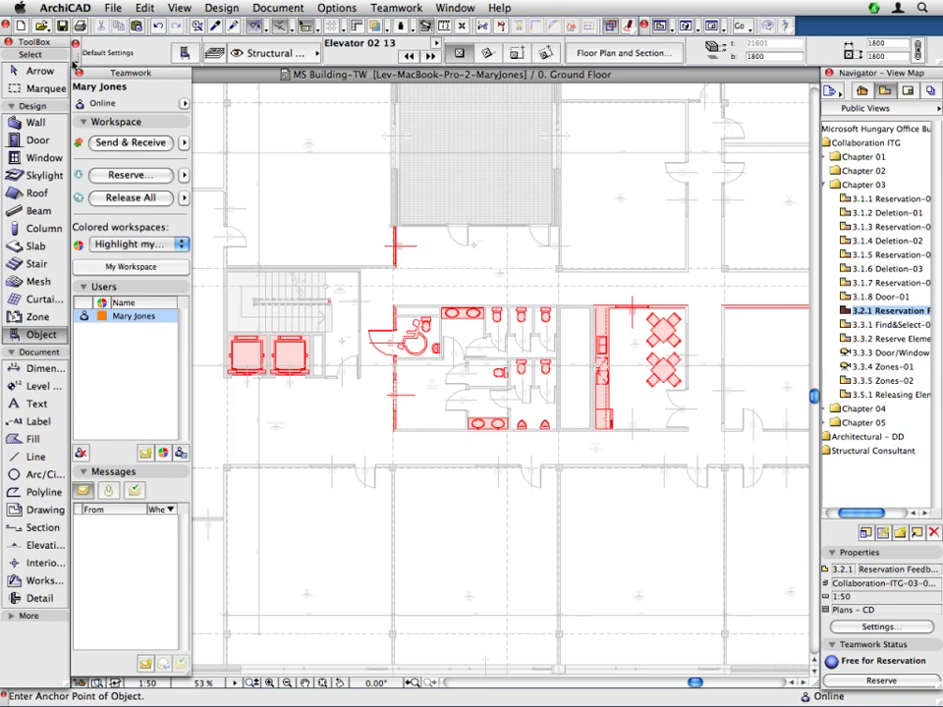
pyautogui.click(35, 63)
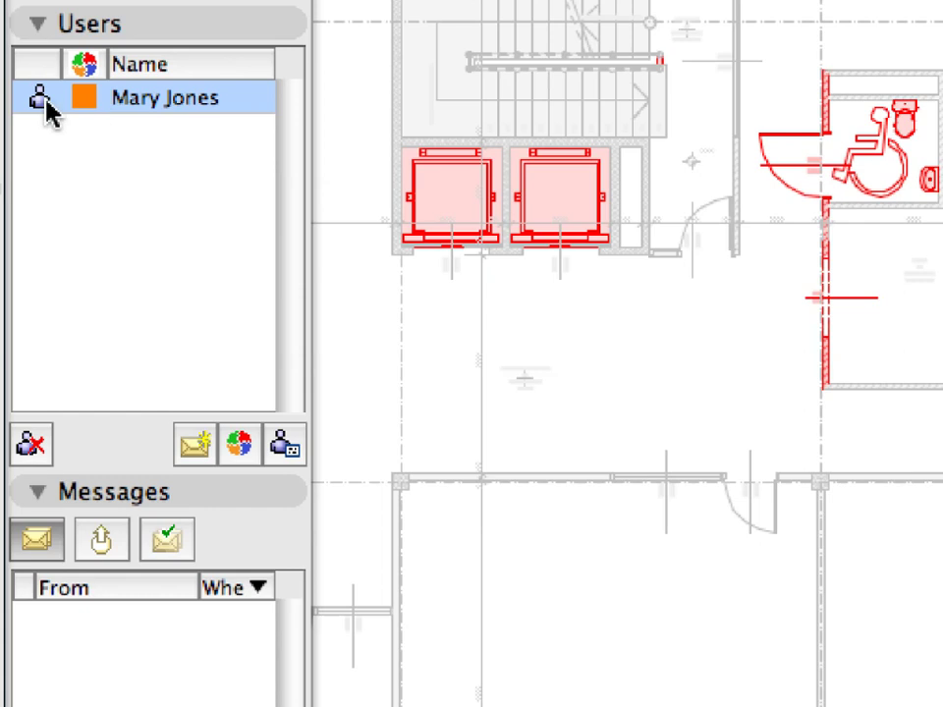
pyautogui.click(116, 240)
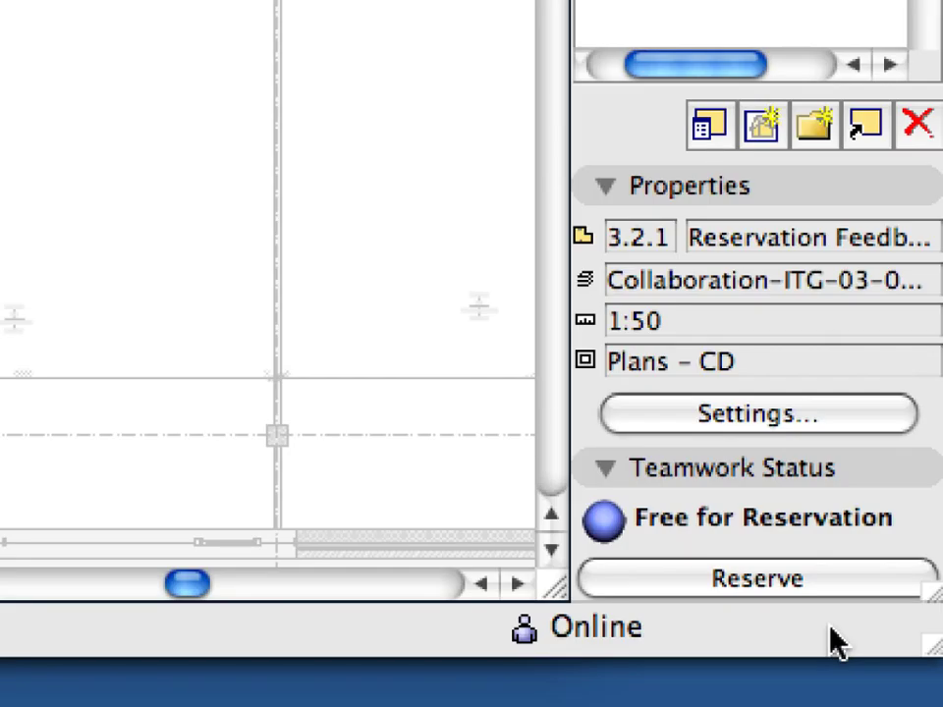
pyautogui.click(609, 625)
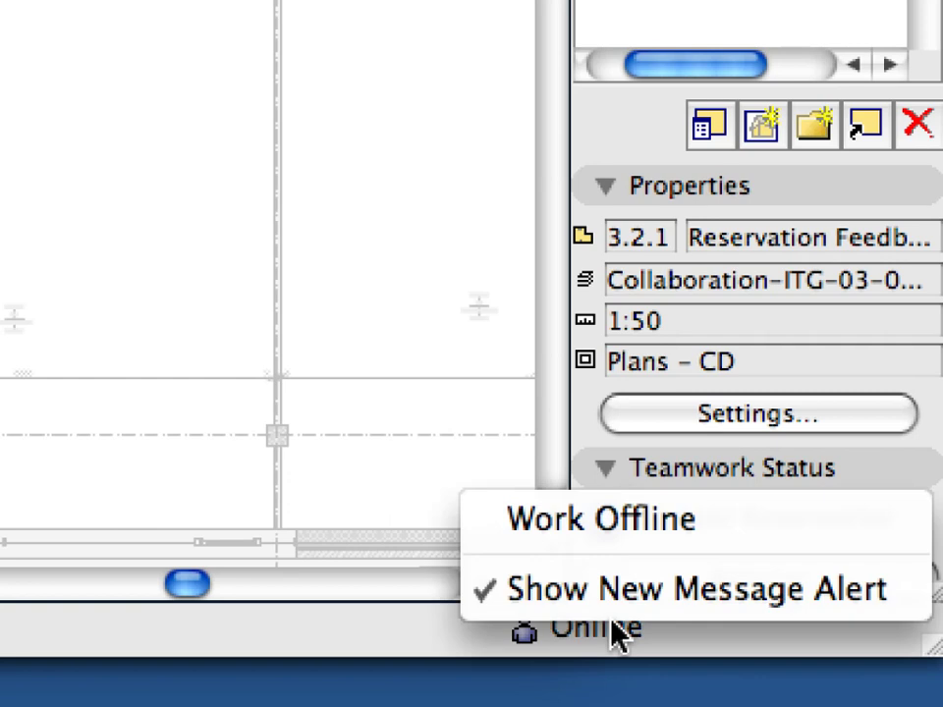
pyautogui.click(748, 520)
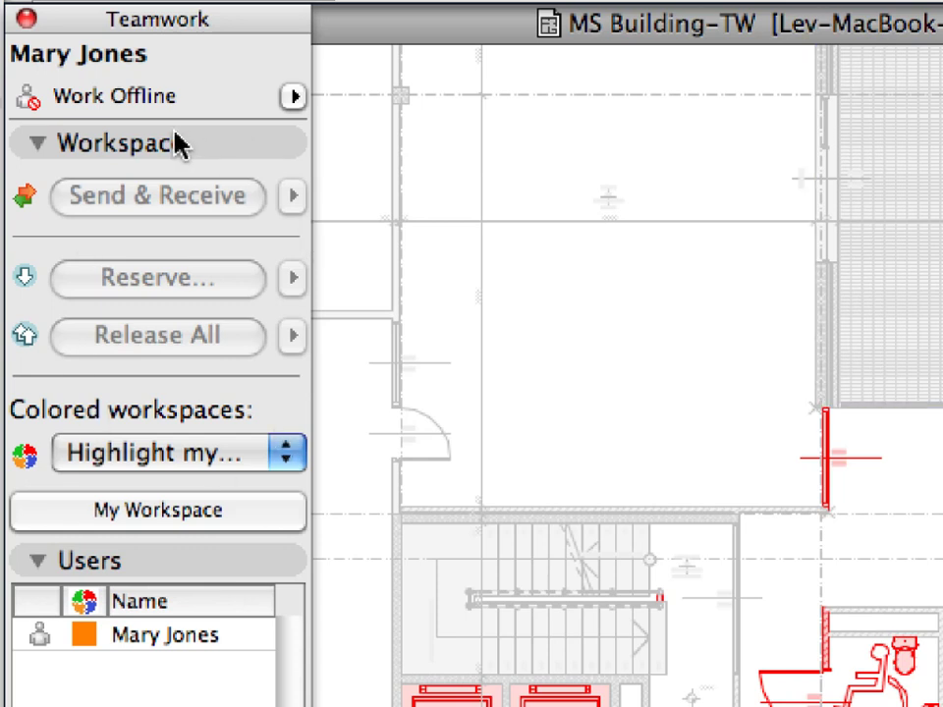
# - Inspect the commands available for a selected ground-floor wall in offline mode and bring the project back online
pyautogui.rightClick(401, 267)
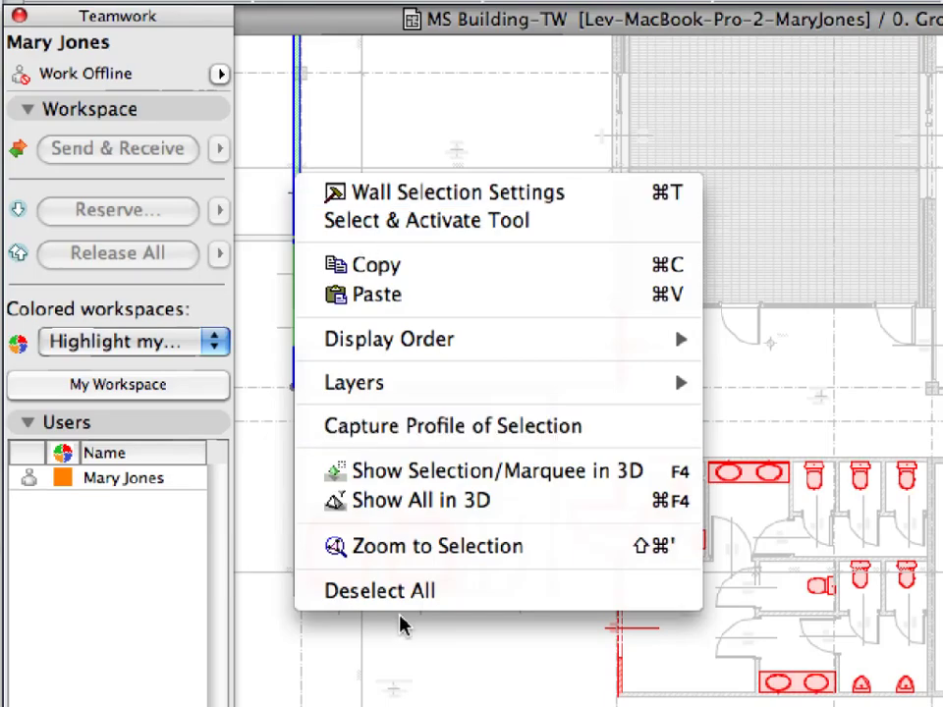
pyautogui.click(402, 165)
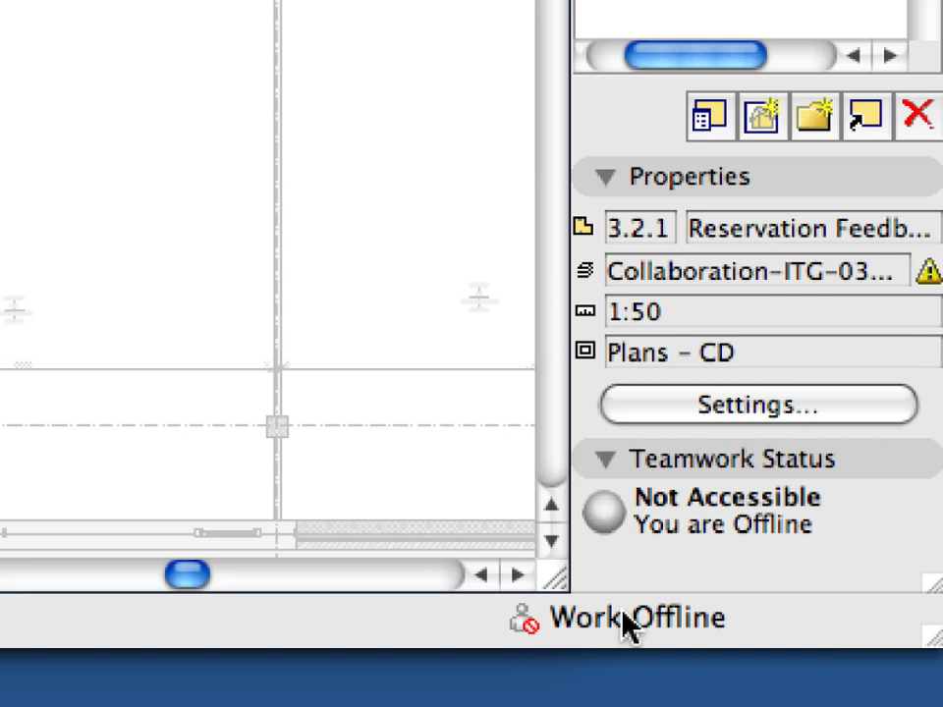
pyautogui.click(627, 621)
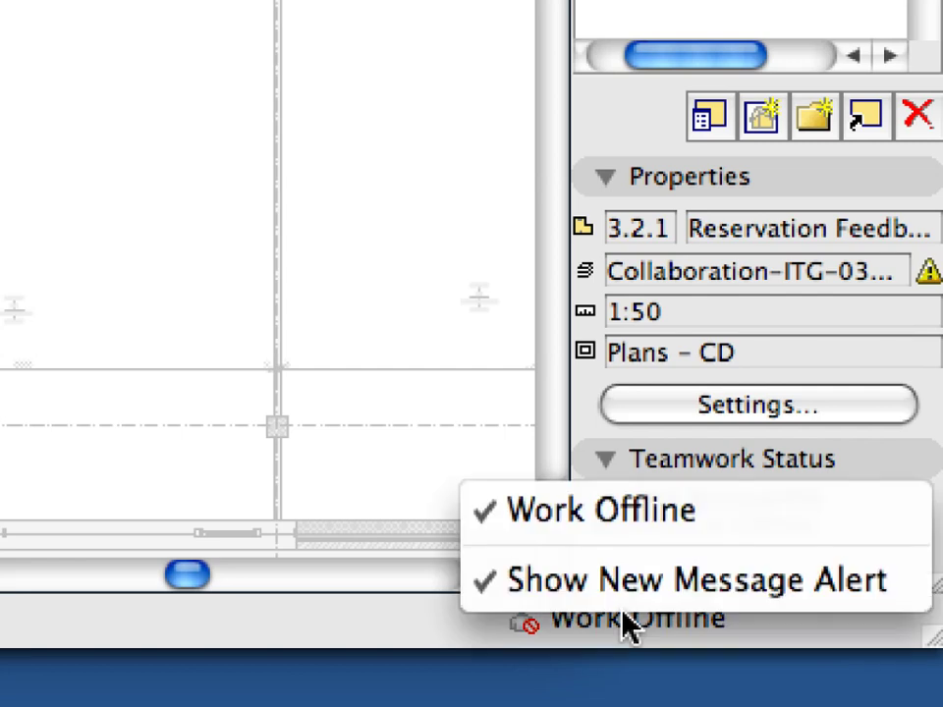
pyautogui.click(776, 533)
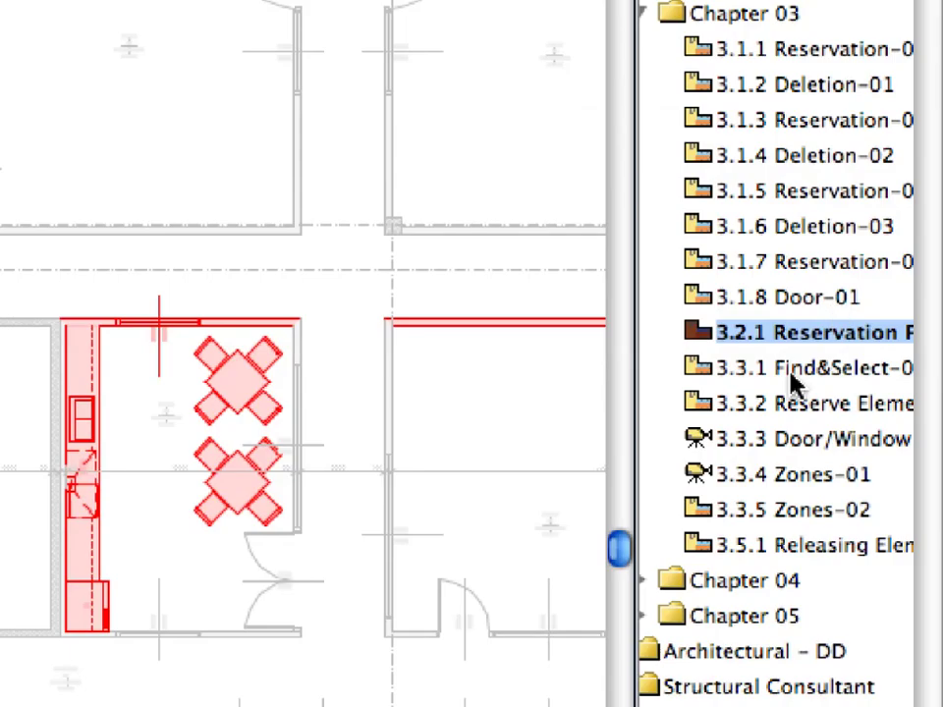
# - Open the 3.3.1 Find&Select view and set the colored workspaces to Show Reservation by Users
pyautogui.doubleClick(878, 379)
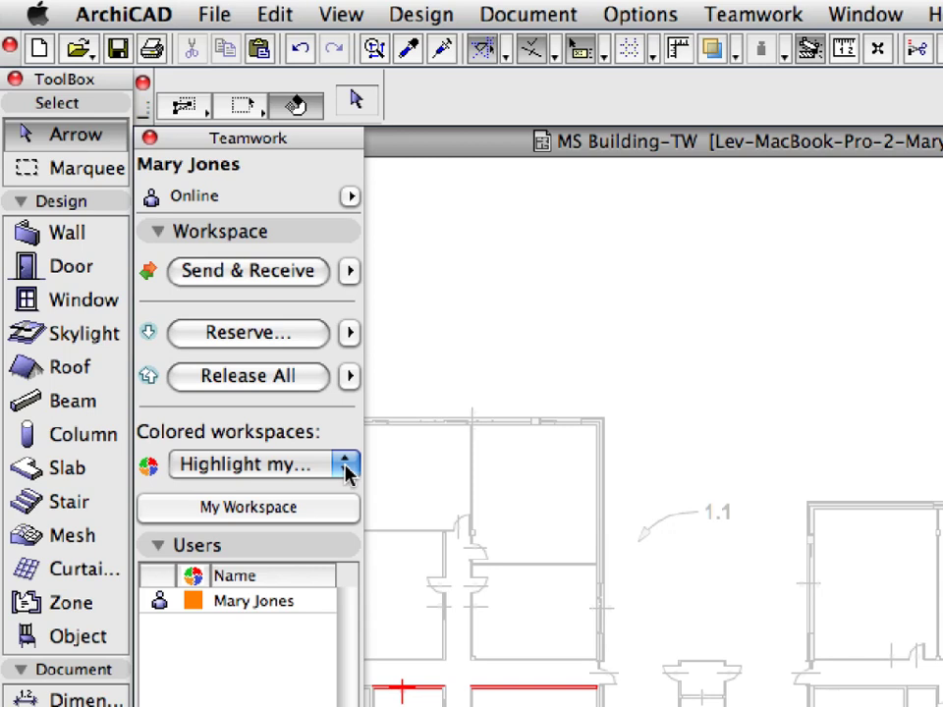
pyautogui.click(346, 469)
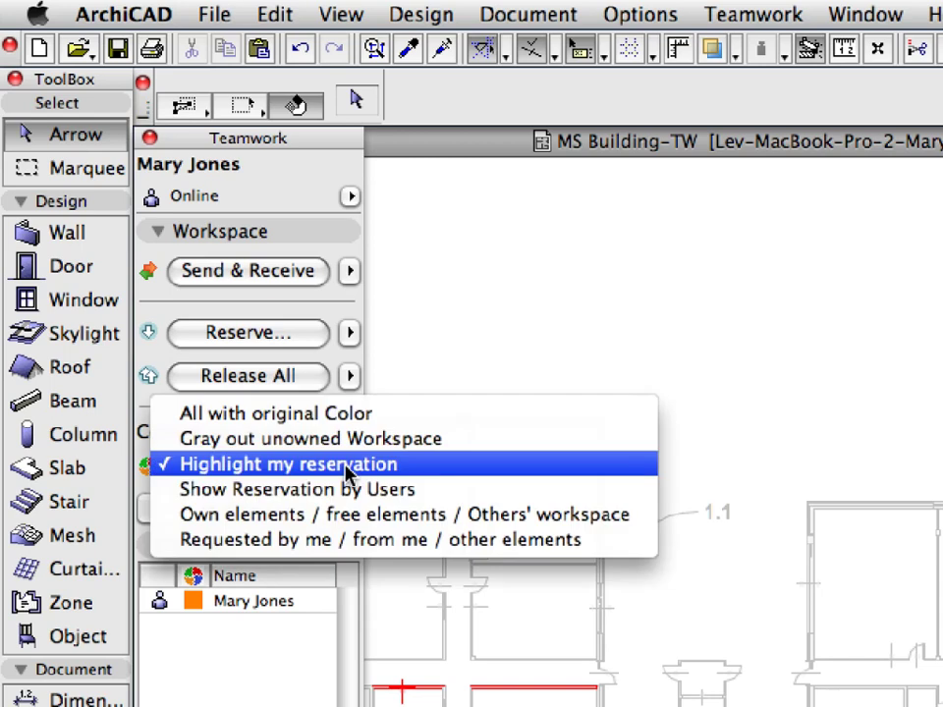
pyautogui.click(481, 503)
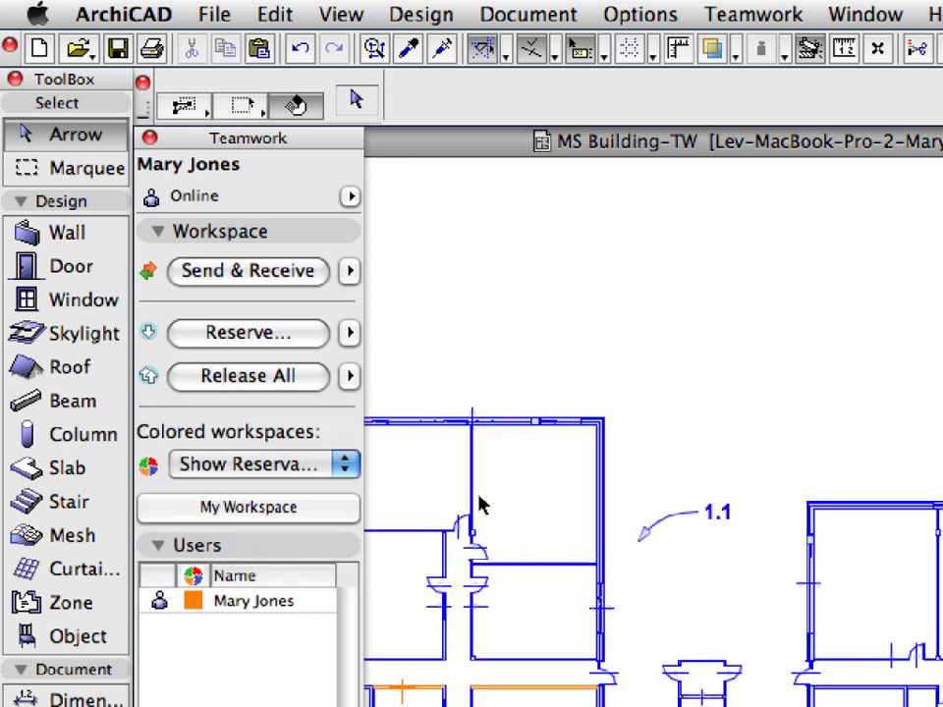
# - Review the project region and criteria options for reserving elements, and cancel without reserving anything
pyautogui.click(349, 333)
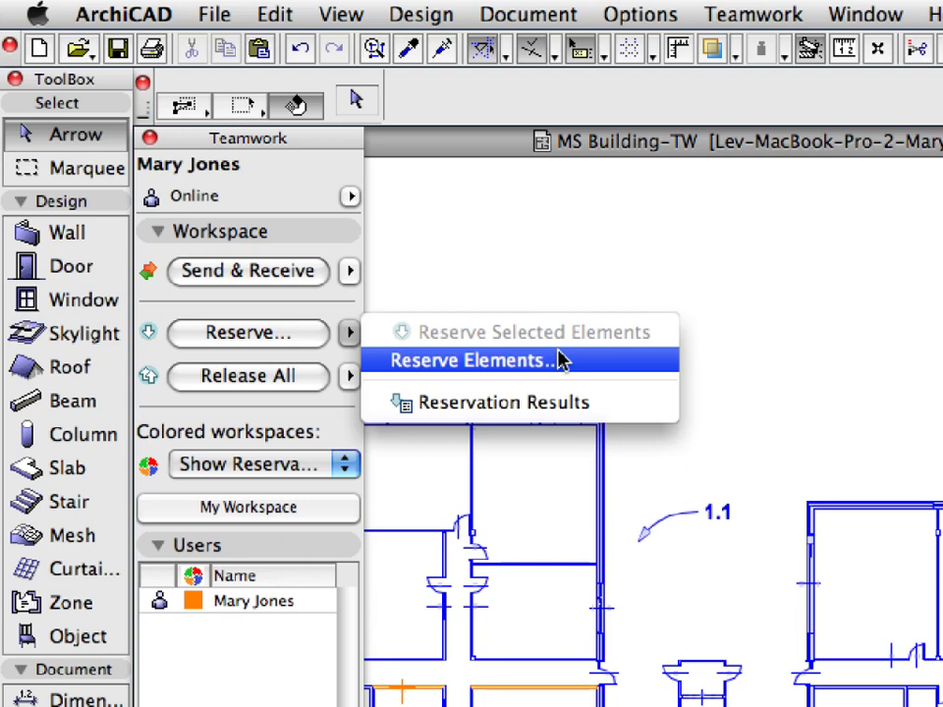
pyautogui.click(613, 360)
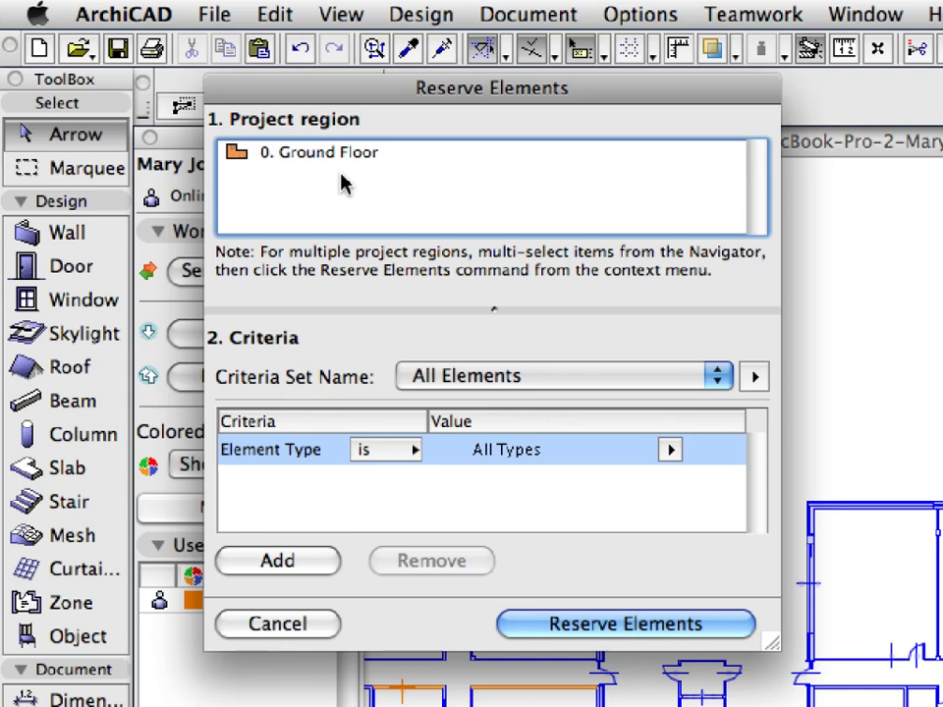
pyautogui.click(328, 620)
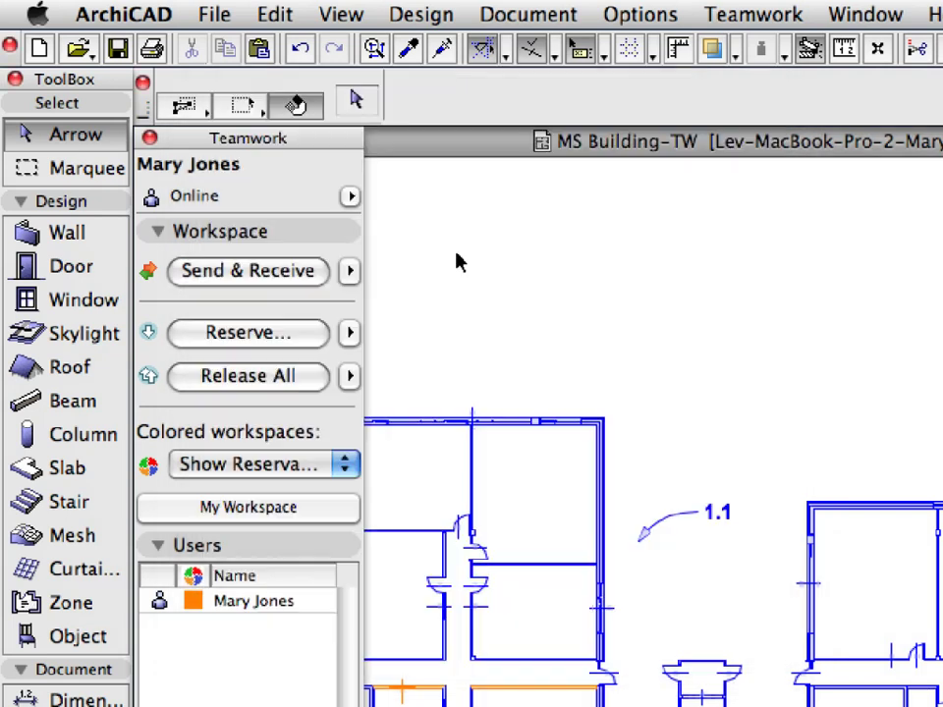
# - Start Find & Select and load the public criteria set Toilet Doors-2100mm
pyautogui.click(278, 15)
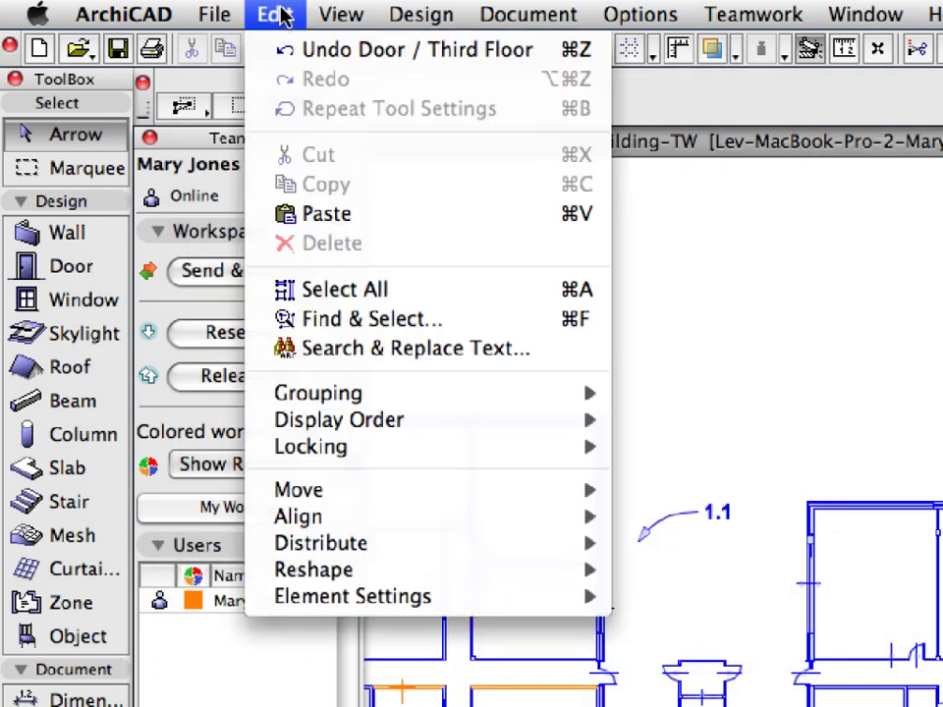
pyautogui.click(524, 319)
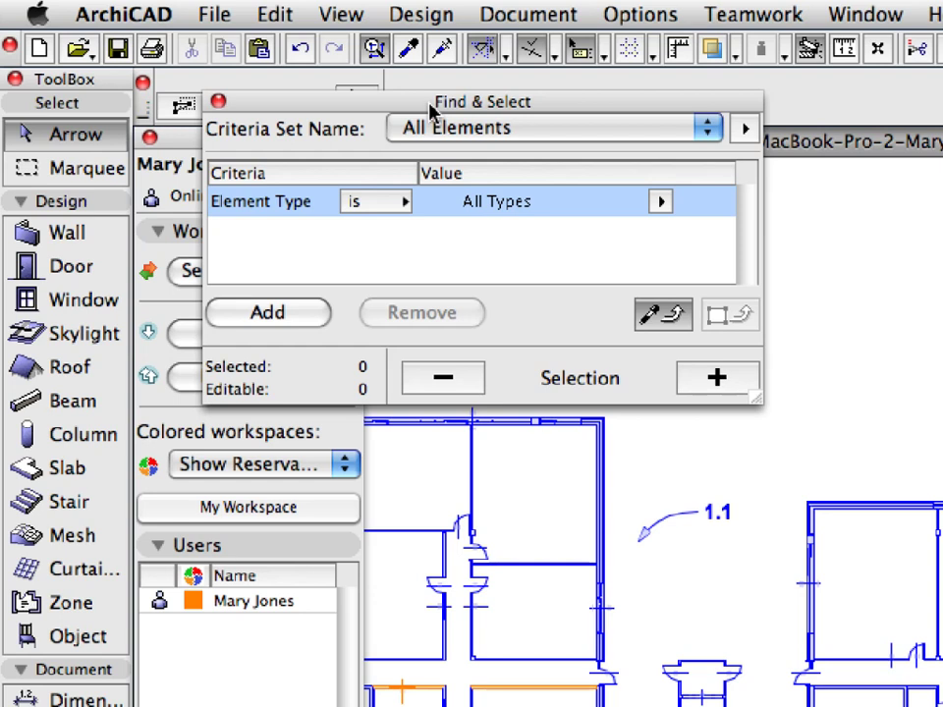
pyautogui.click(707, 130)
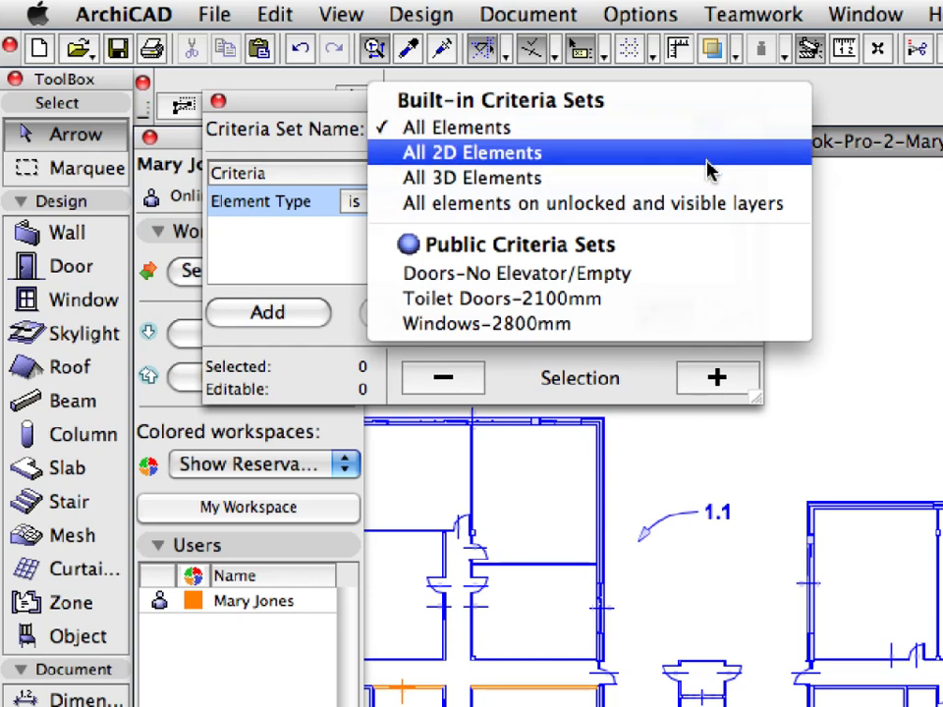
pyautogui.click(711, 304)
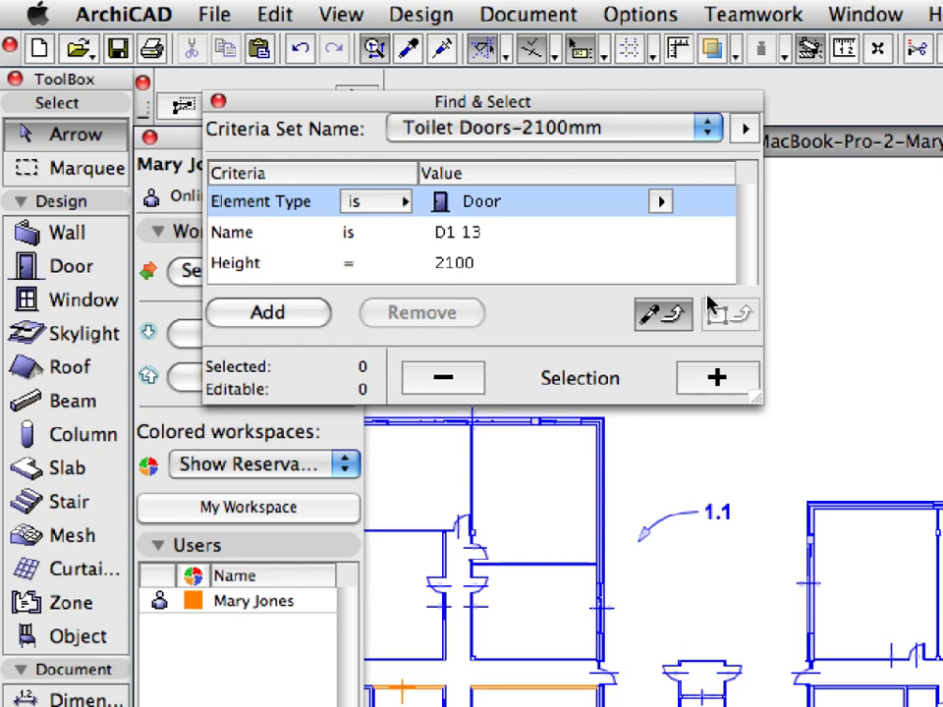
# - Draw a rectangular marquee around the central staircase from point 1.1 to point 1.2
pyautogui.click(90, 179)
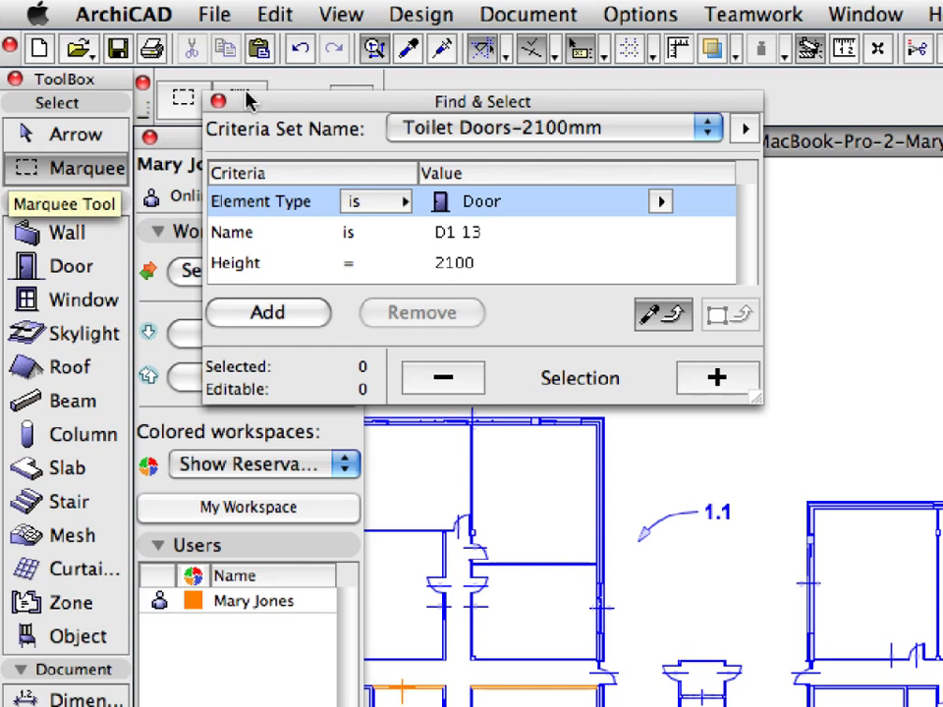
pyautogui.moveTo(247, 93); pyautogui.dragTo(266, 181)
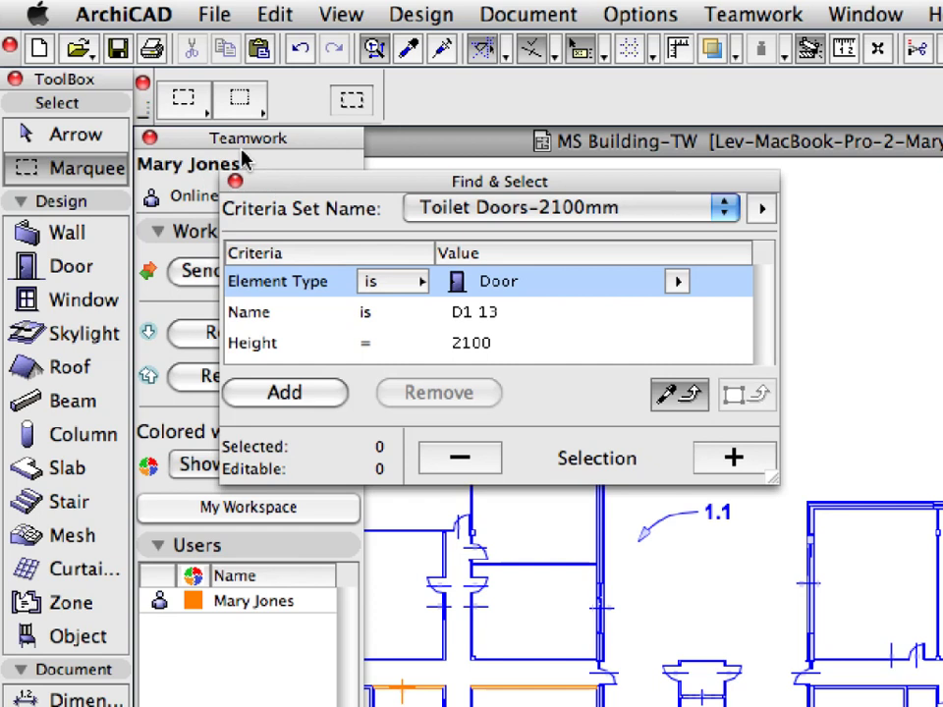
pyautogui.click(202, 114)
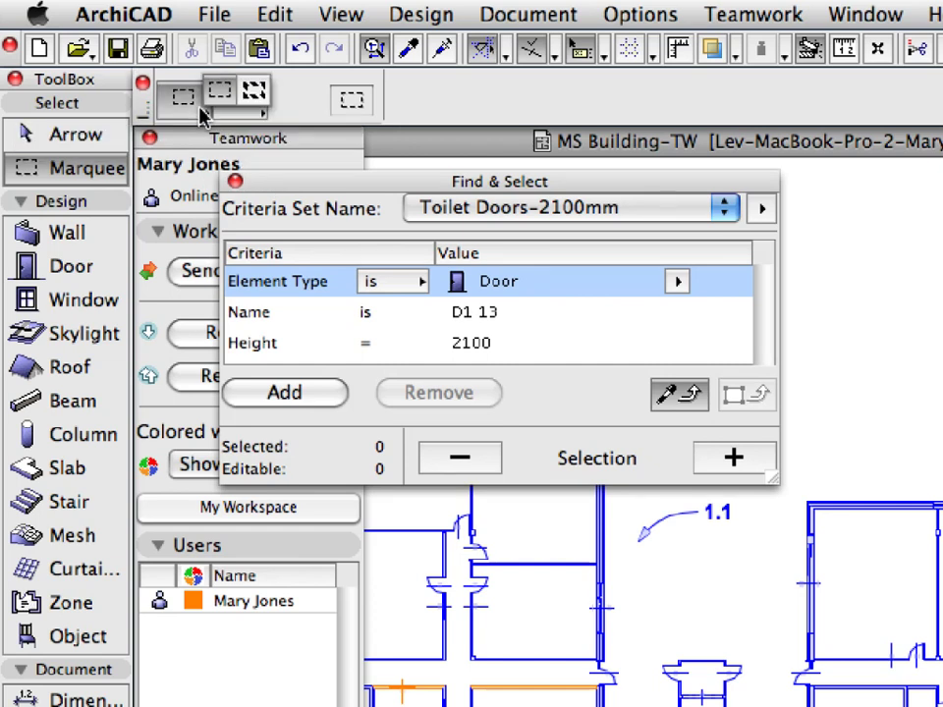
pyautogui.click(201, 116)
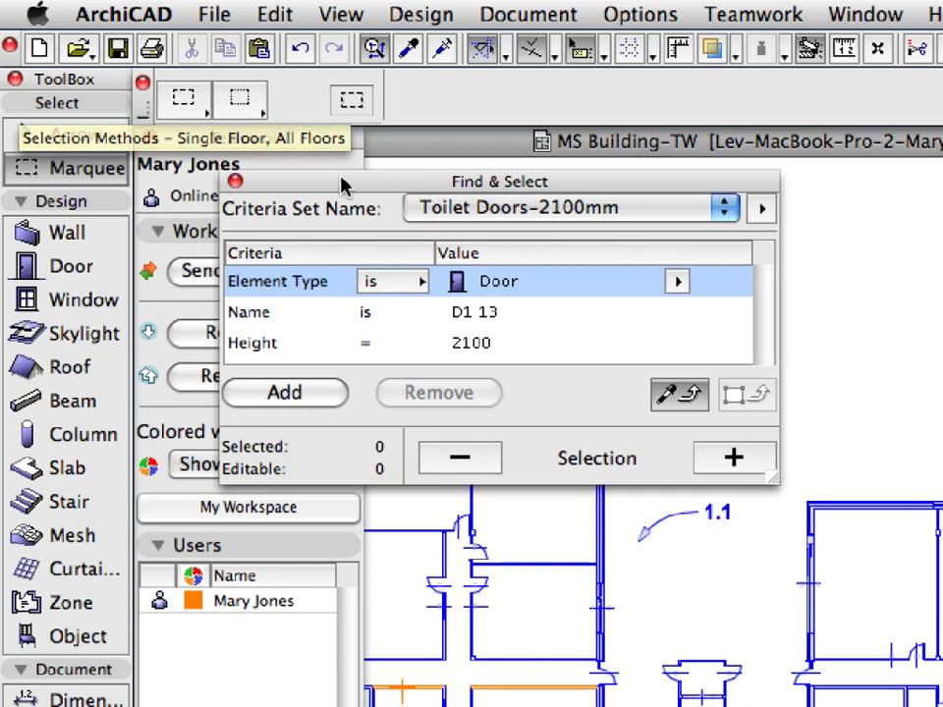
pyautogui.moveTo(343, 186); pyautogui.dragTo(275, 152)
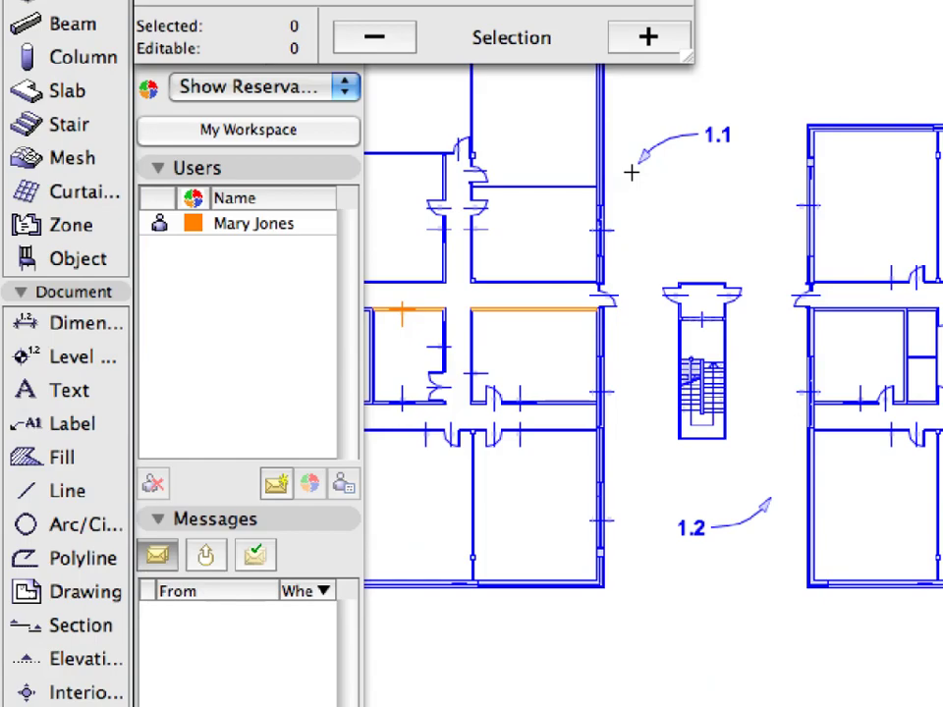
pyautogui.click(638, 162)
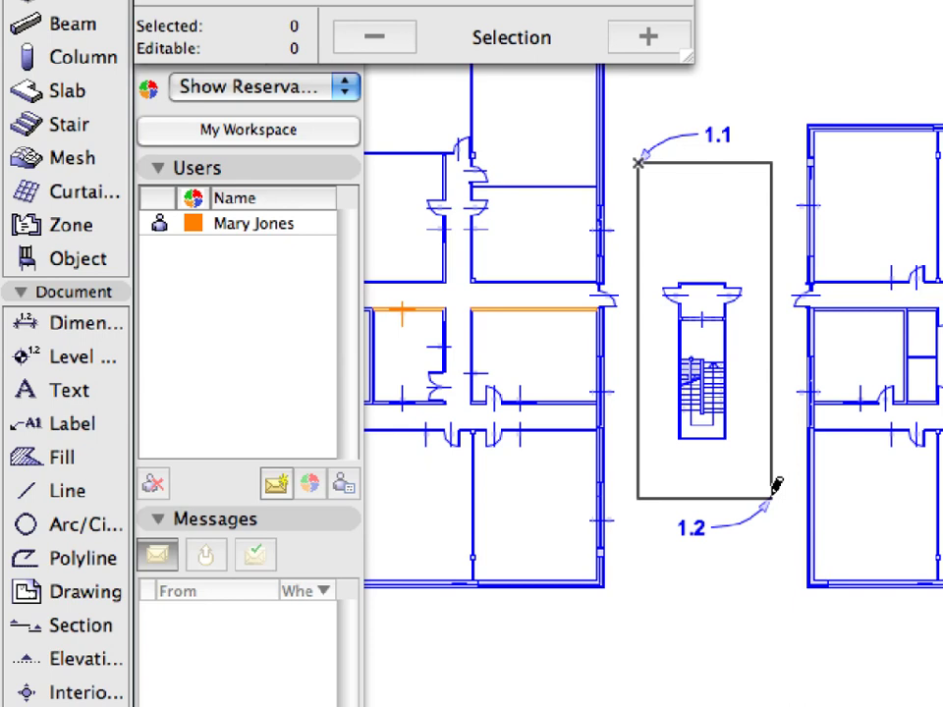
pyautogui.click(772, 497)
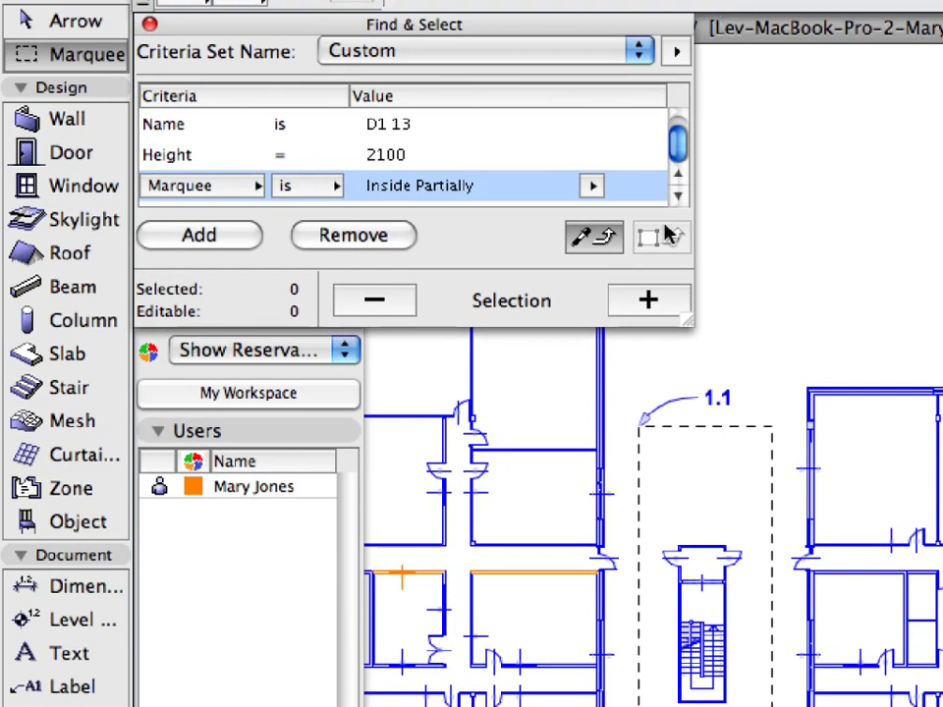
# - Set the Marquee criterion to Outside Entirely and add the matching doors to the selection
pyautogui.moveTo(690, 407); pyautogui.dragTo(693, 401)
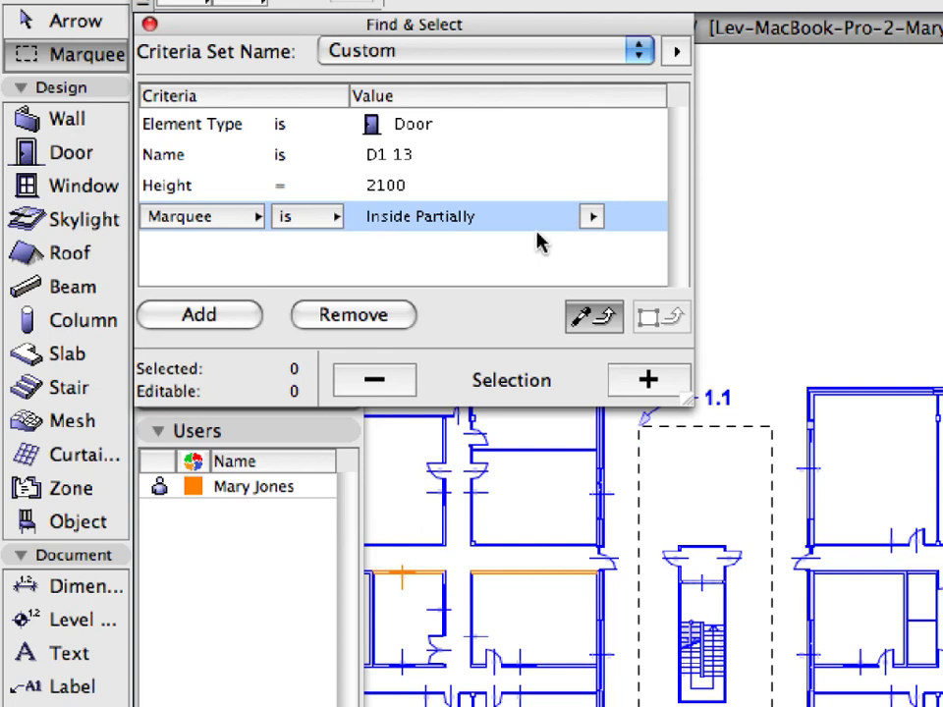
pyautogui.click(591, 218)
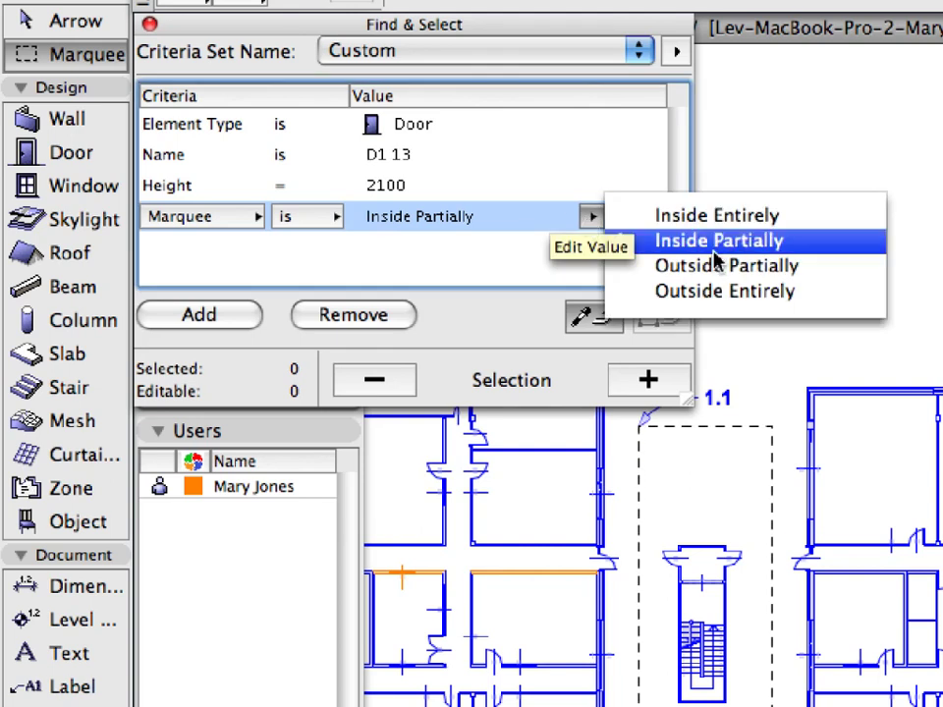
pyautogui.click(803, 292)
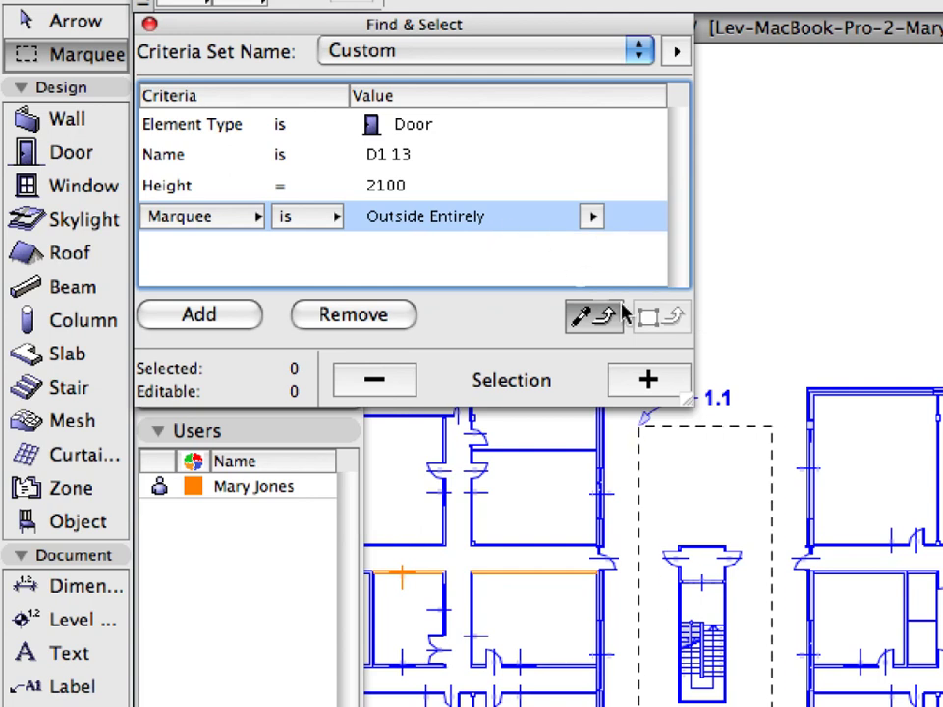
pyautogui.click(668, 381)
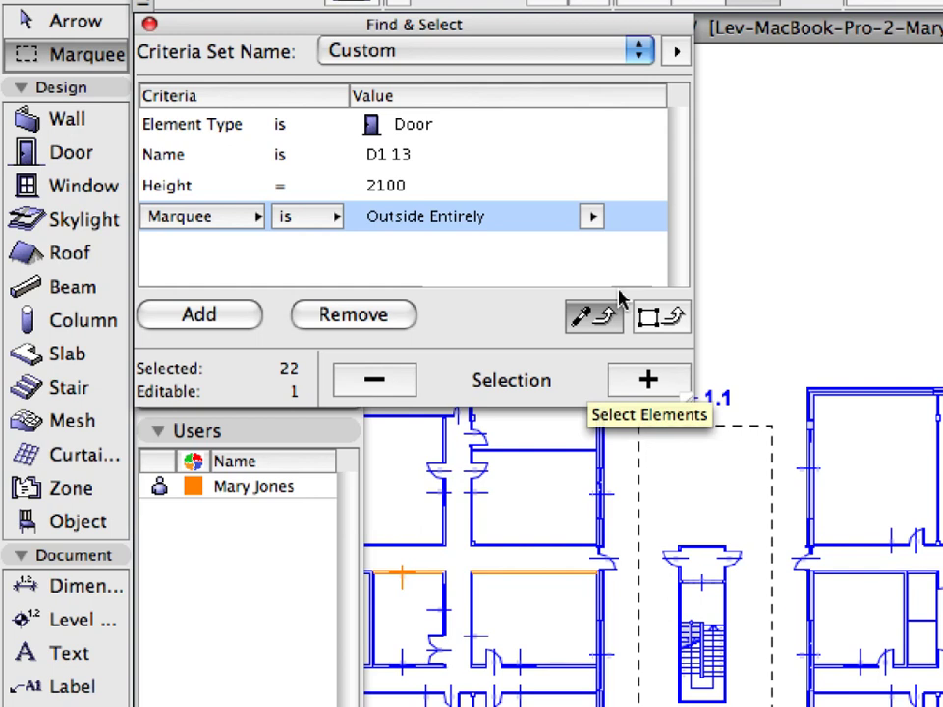
# - Reserve the selected D1 13 doors and close Find & Select
pyautogui.moveTo(285, 30); pyautogui.dragTo(513, 44)
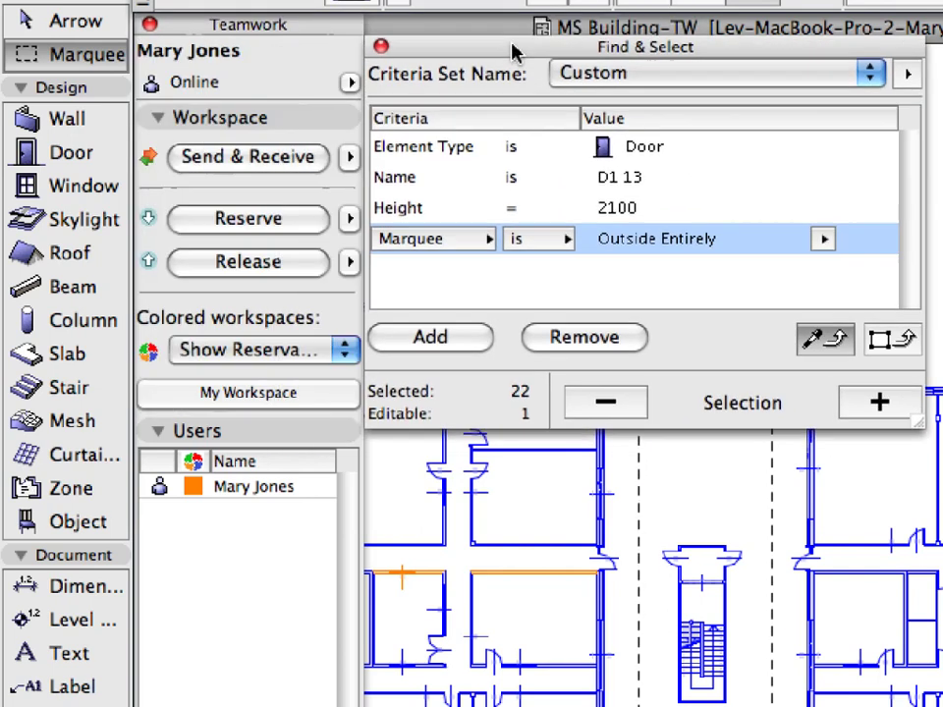
pyautogui.click(315, 224)
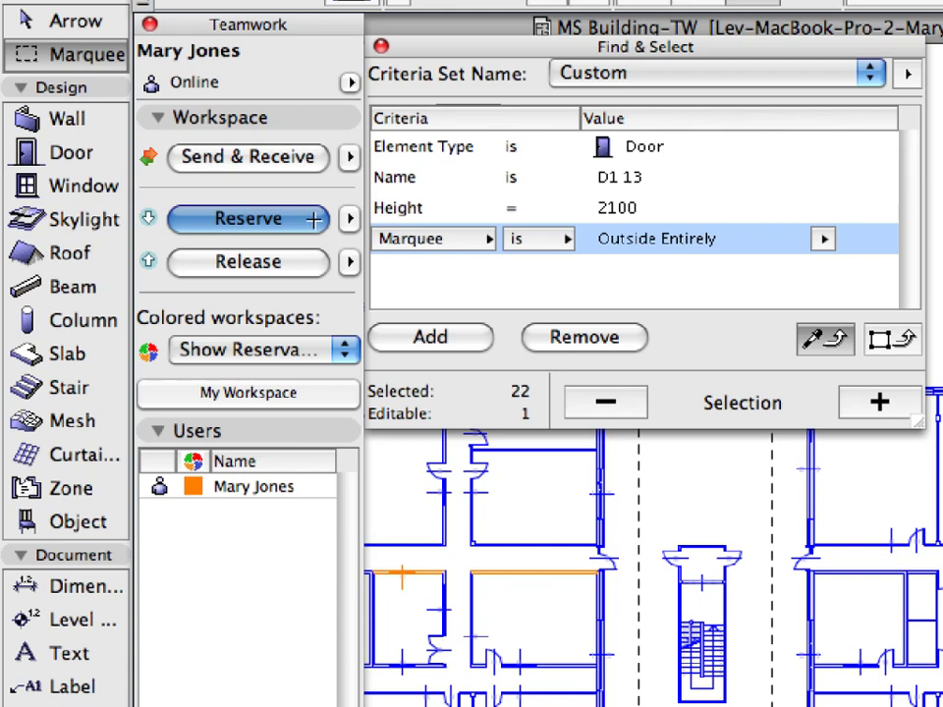
pyautogui.click(313, 218)
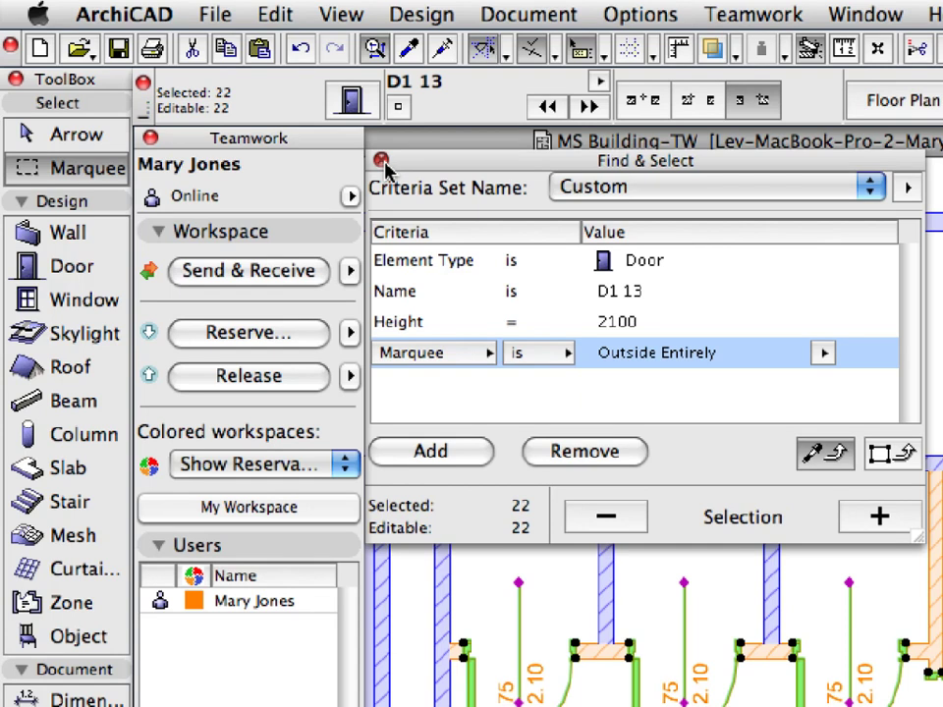
pyautogui.click(382, 162)
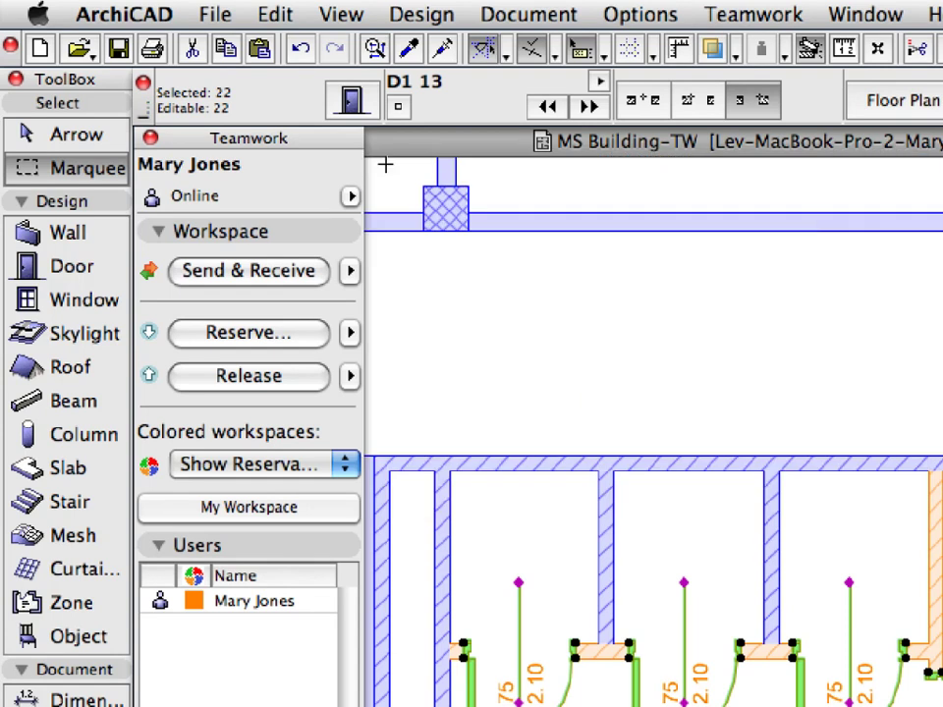
# - Open the selected doors' settings and show the door as a shaded 3D preview
pyautogui.click(381, 106)
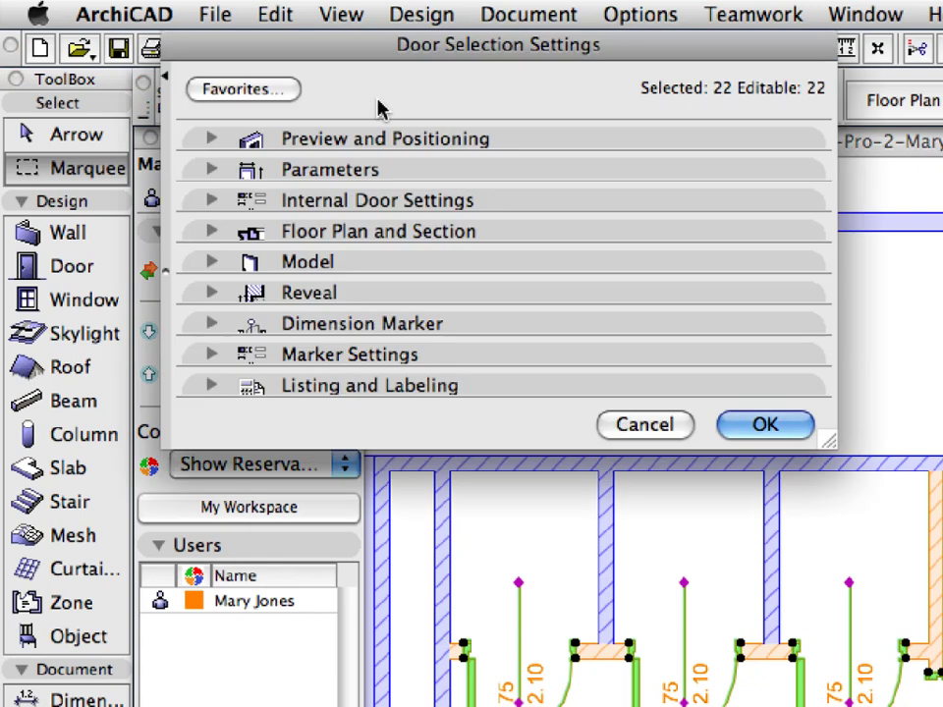
pyautogui.click(533, 141)
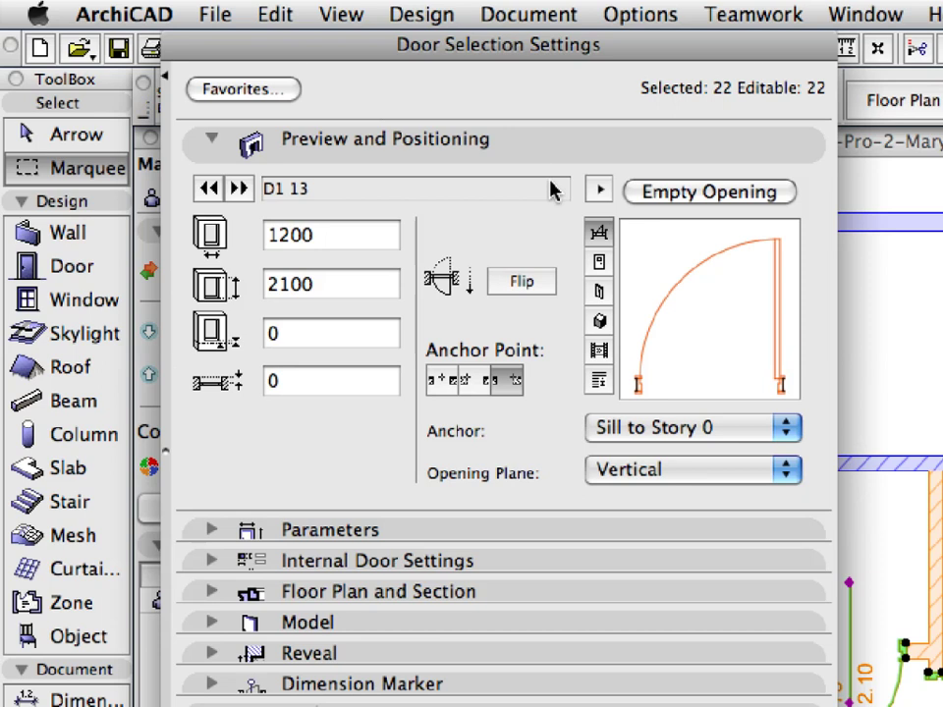
pyautogui.click(600, 321)
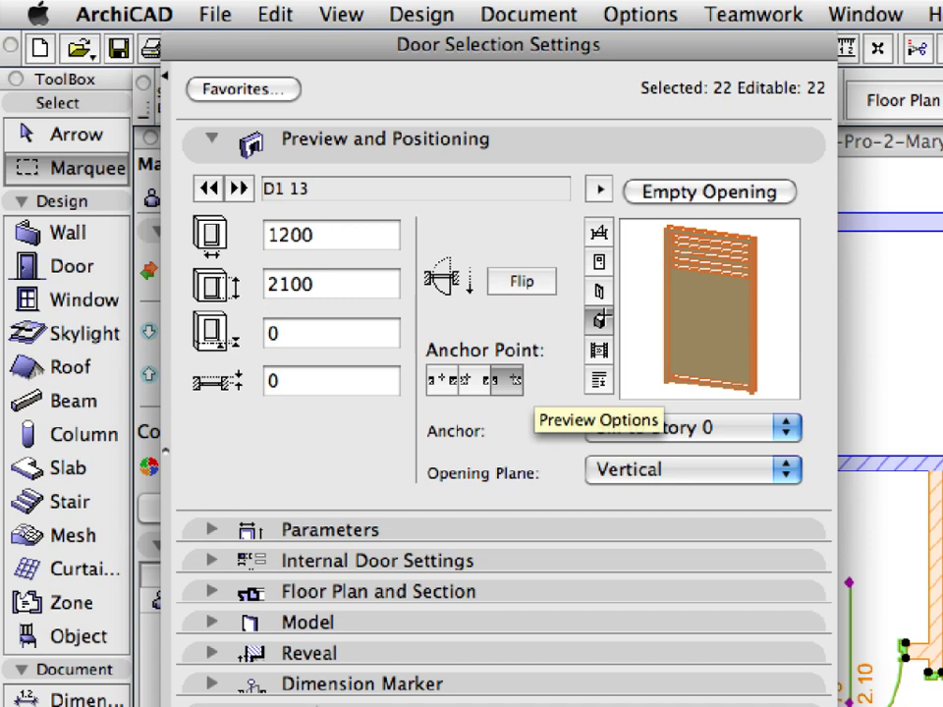
pyautogui.click(606, 147)
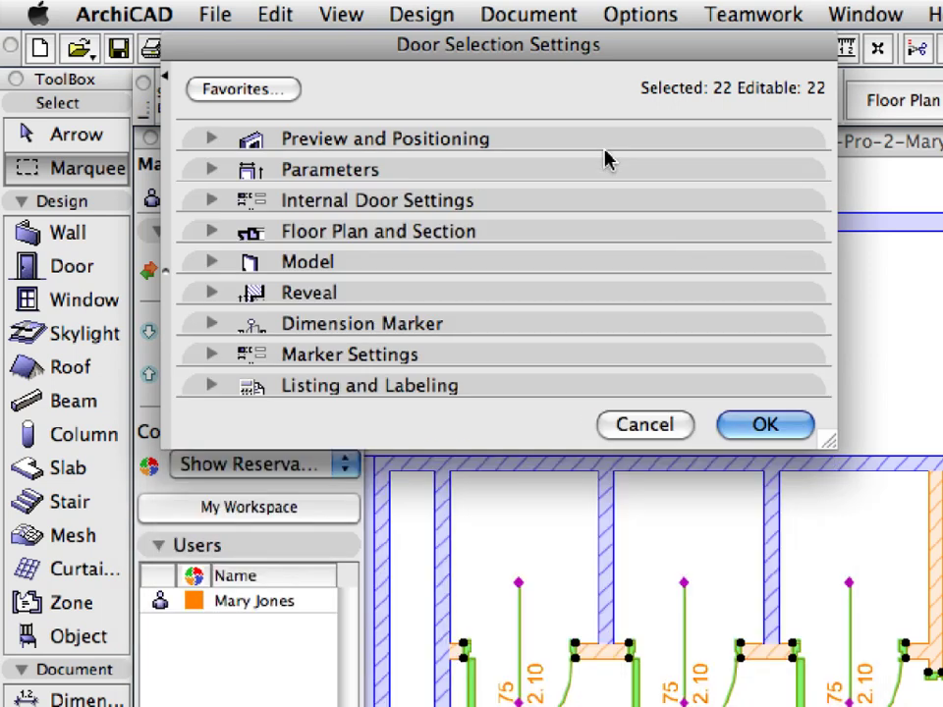
# - Change the selected doors' panel to Style 1, check it in the preview and apply the settings
pyautogui.click(592, 204)
pyautogui.click(526, 255)
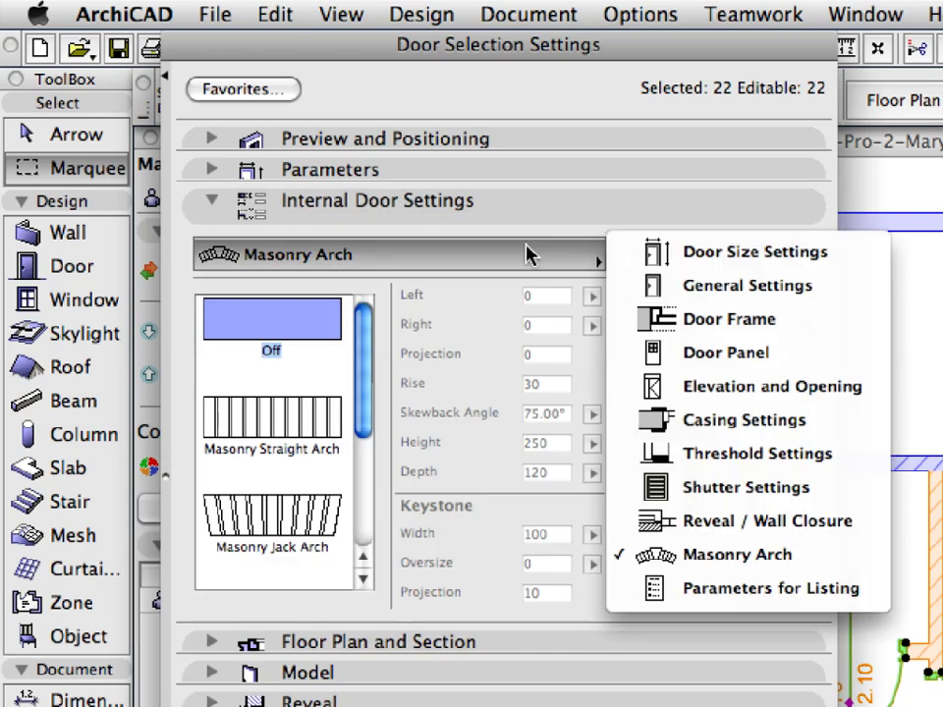
pyautogui.click(800, 367)
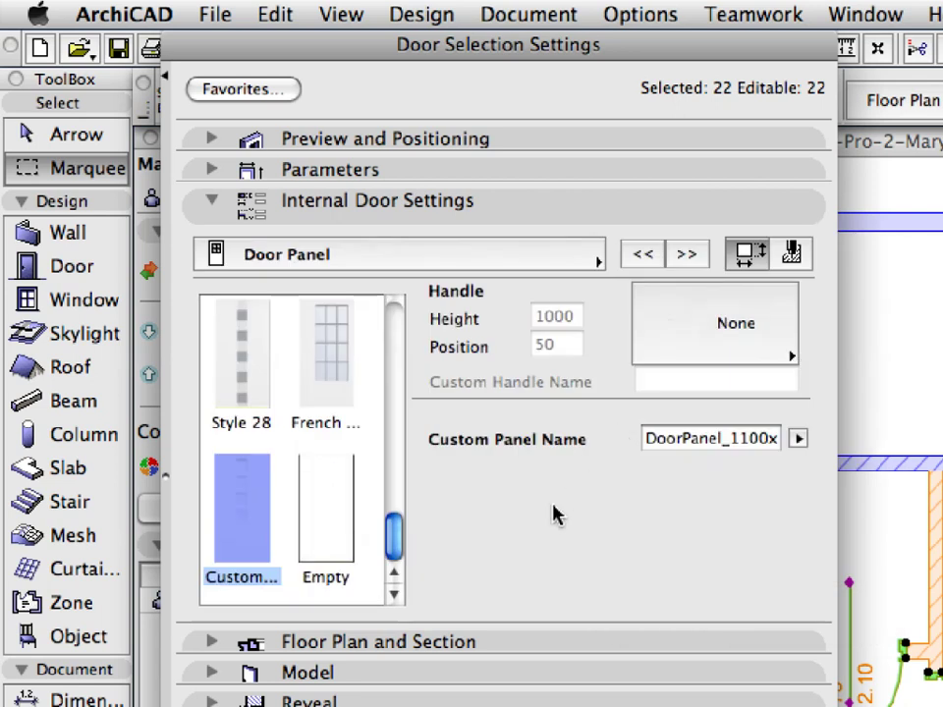
pyautogui.moveTo(388, 538); pyautogui.dragTo(391, 319)
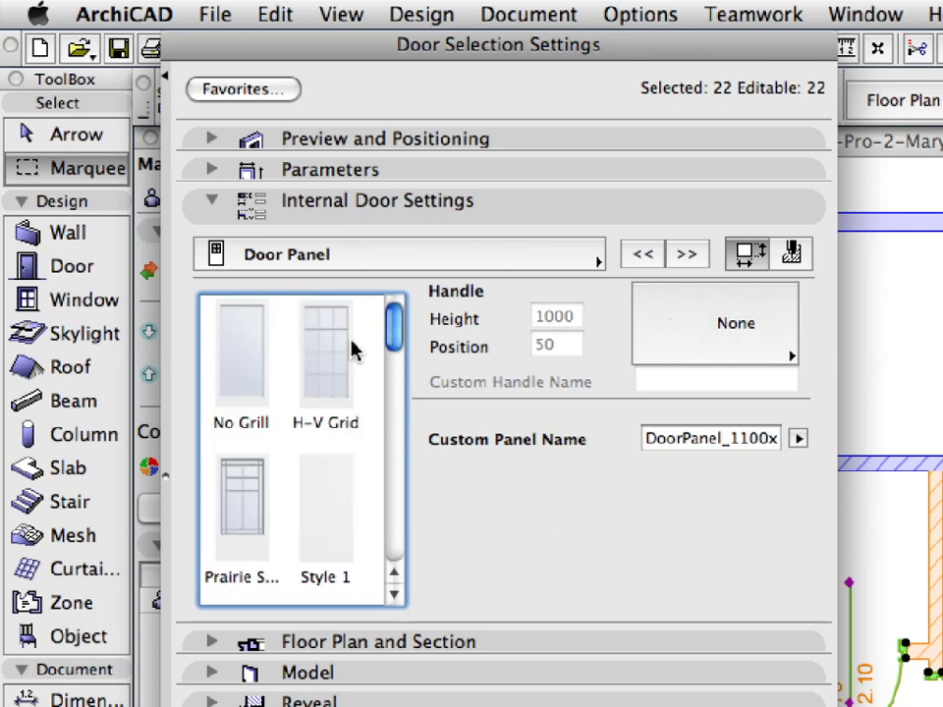
pyautogui.click(325, 488)
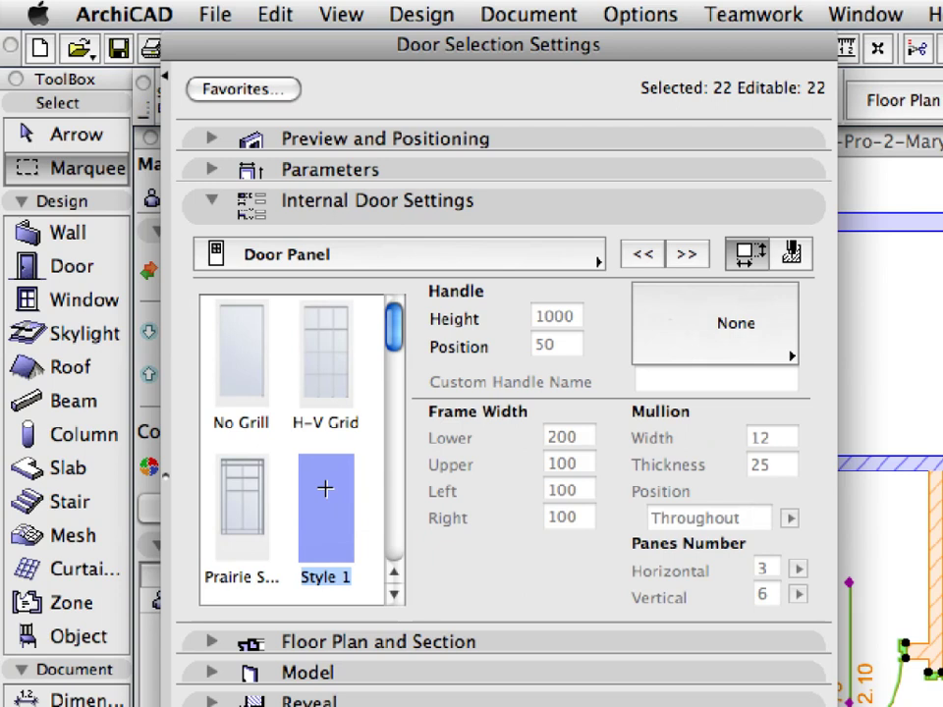
pyautogui.click(569, 206)
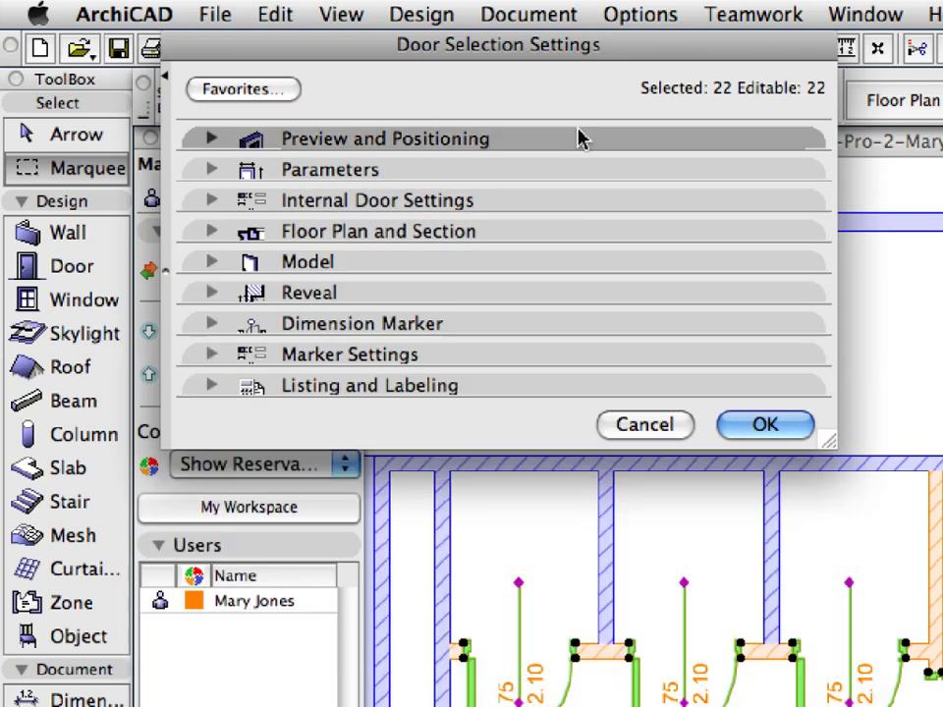
pyautogui.click(579, 138)
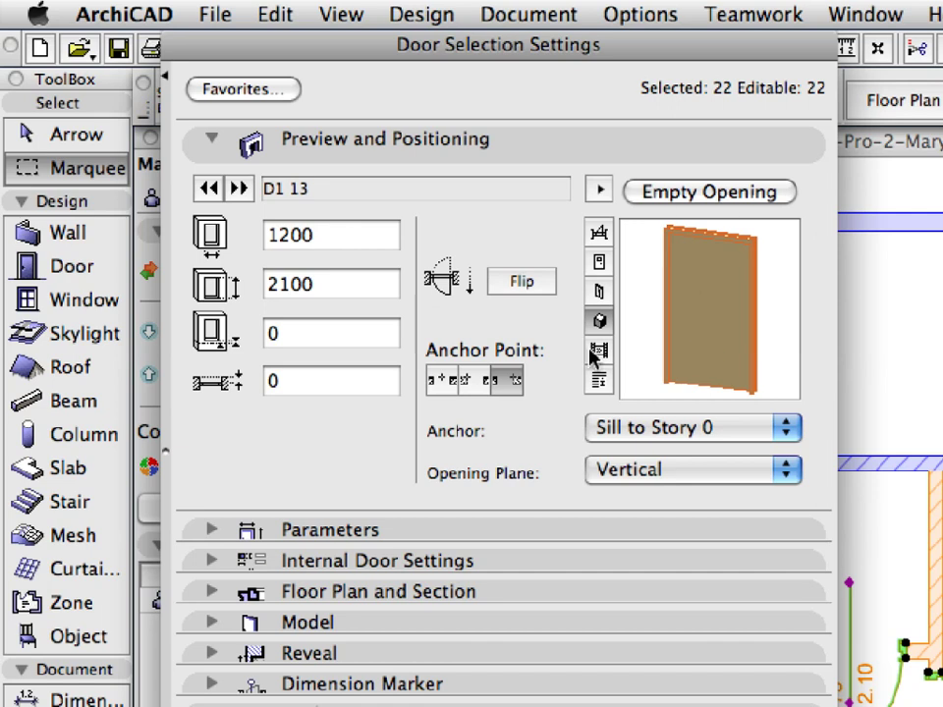
pyautogui.click(545, 147)
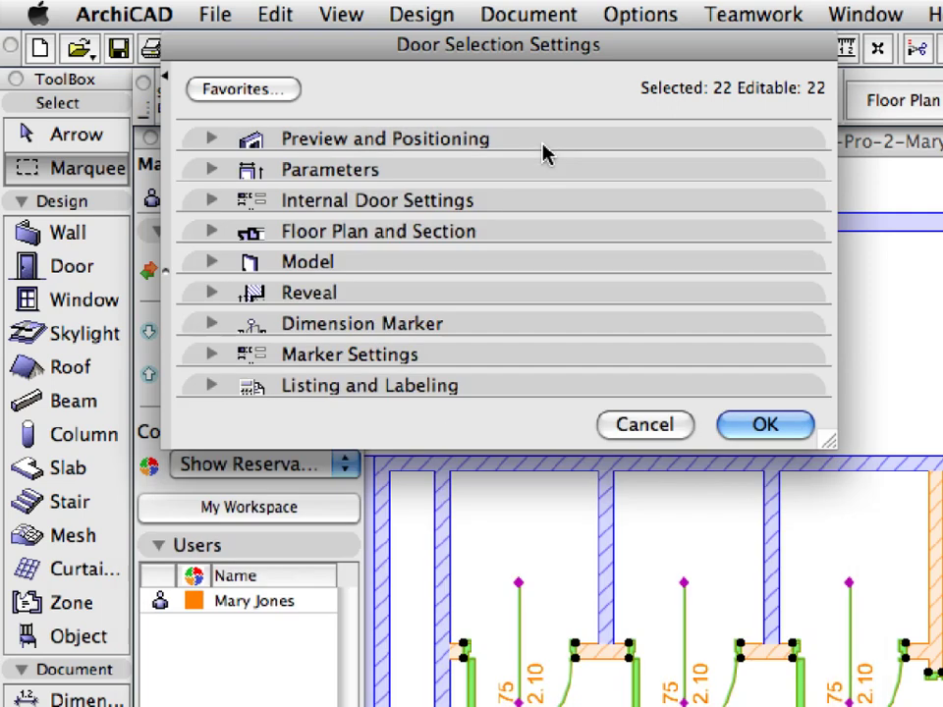
pyautogui.click(765, 425)
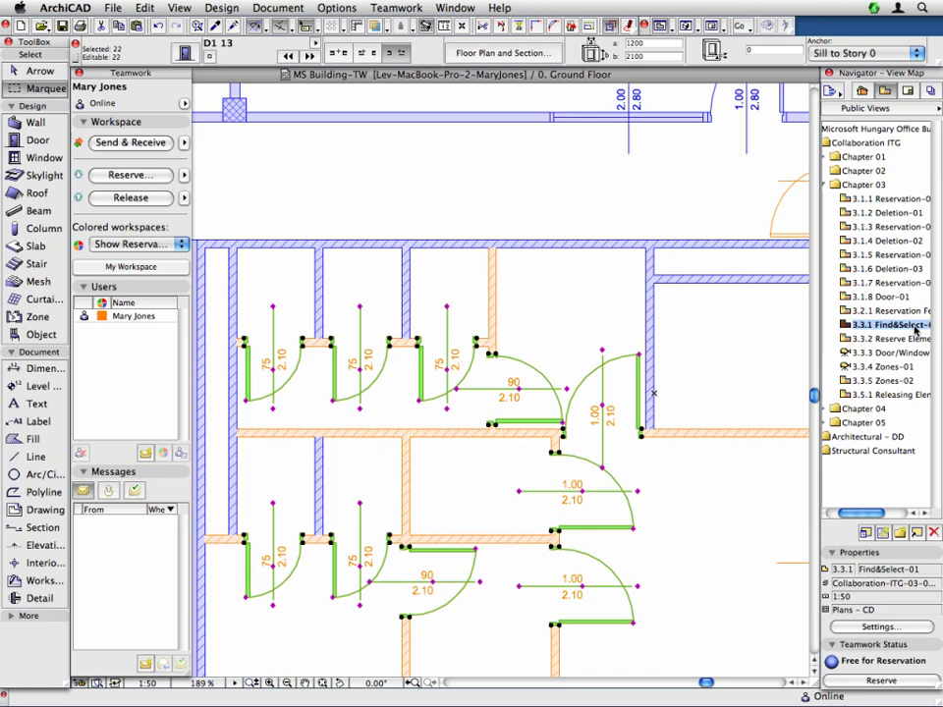
# - Return to the 3.3.1 Find&Select view and clear the door selection
pyautogui.doubleClick(915, 331)
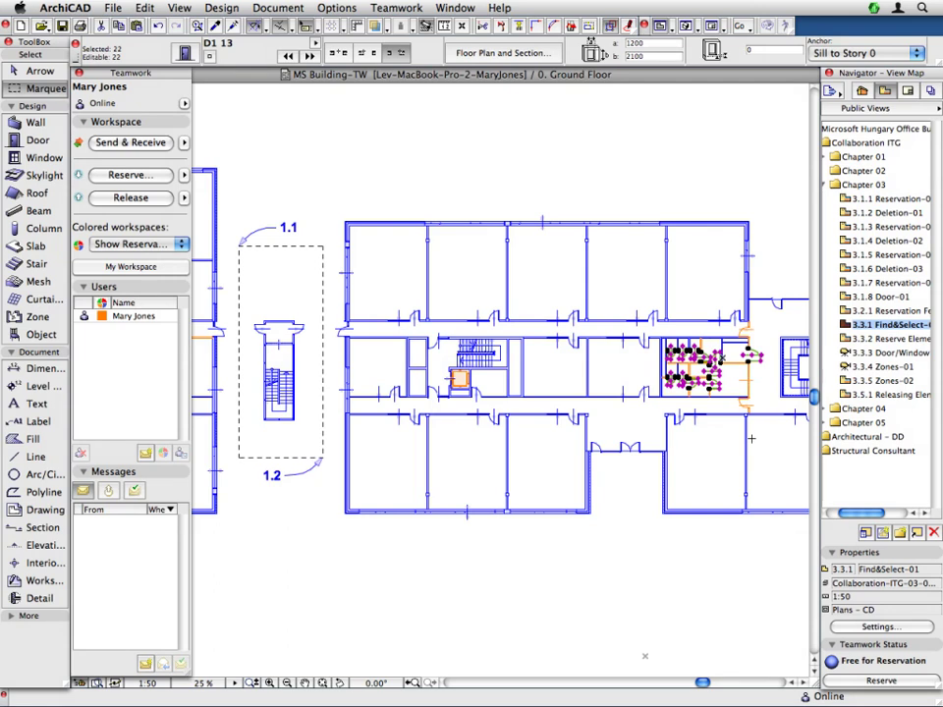
pyautogui.press('Escape')
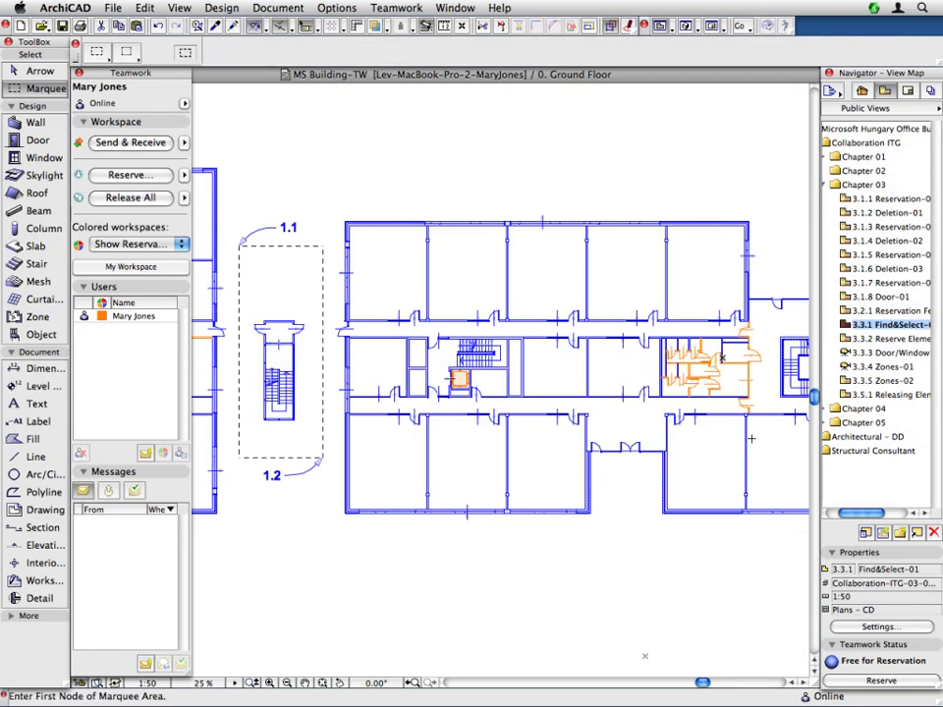
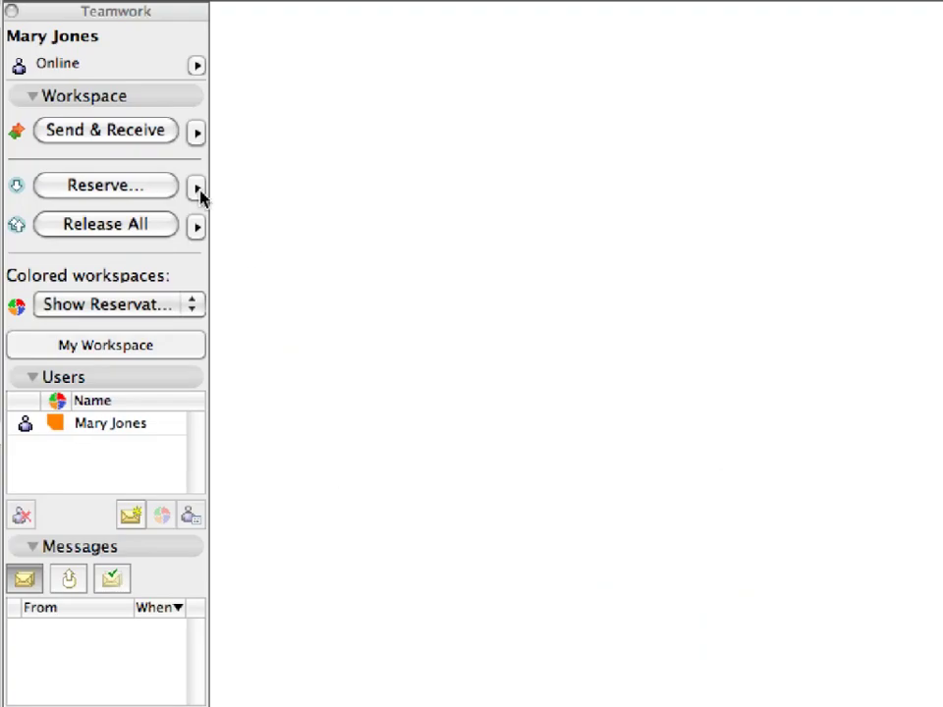
# - Reserve elements on the 0. Ground Floor region using the public criteria set Doors-No Elevator/Empty
pyautogui.click(196, 189)
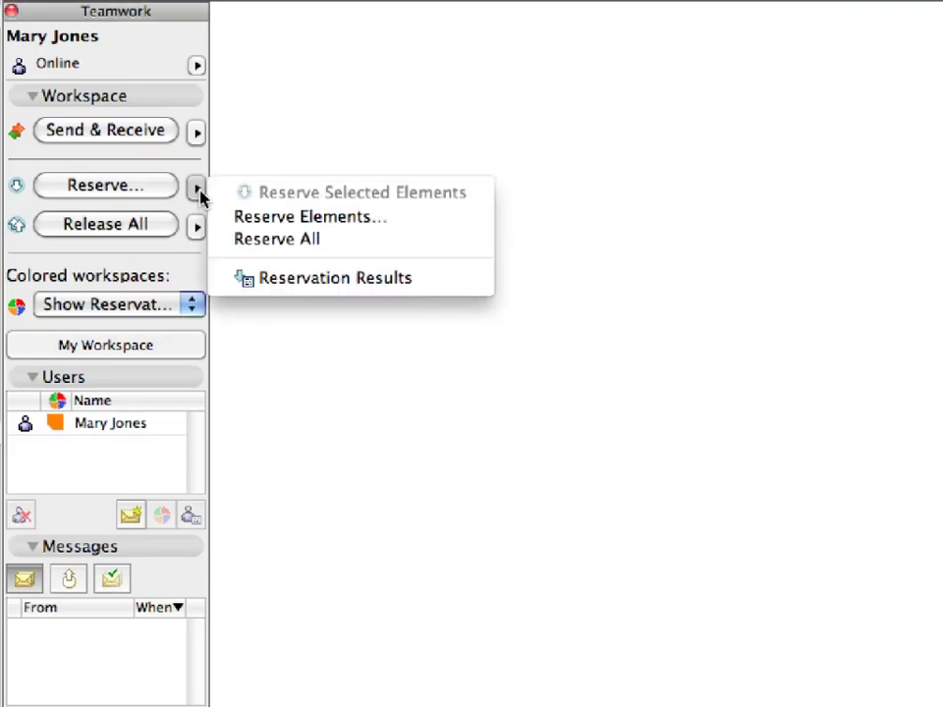
pyautogui.click(463, 221)
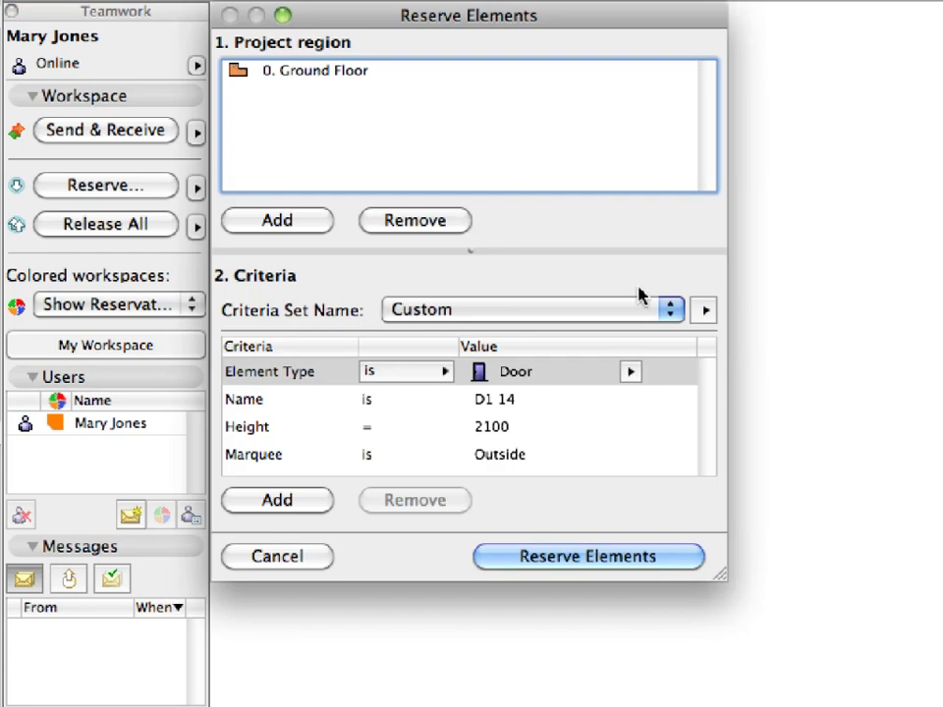
pyautogui.click(634, 313)
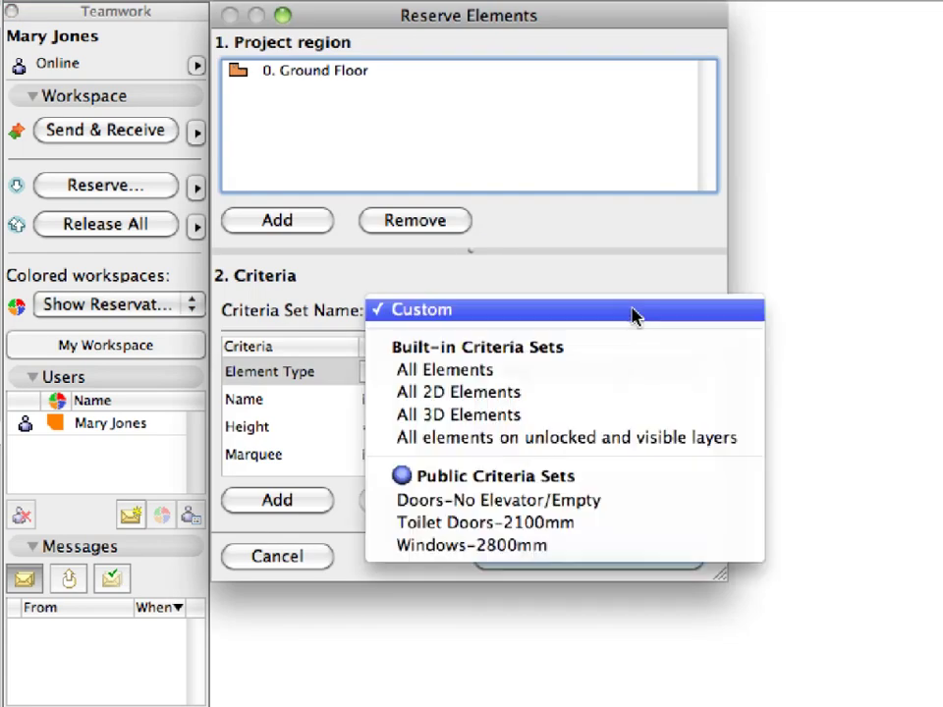
pyautogui.click(648, 503)
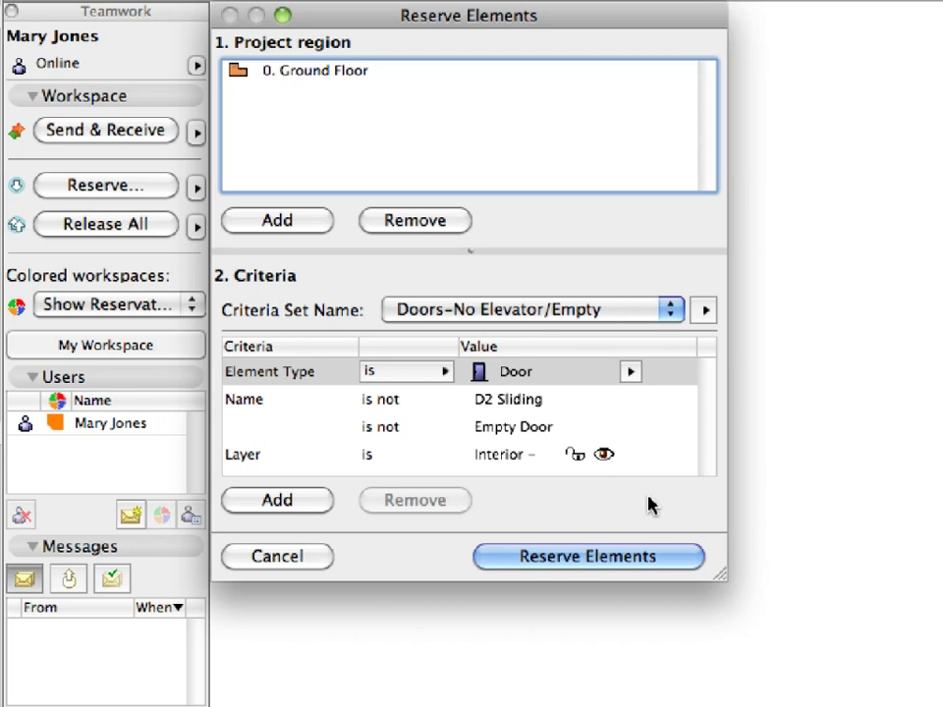
pyautogui.click(690, 558)
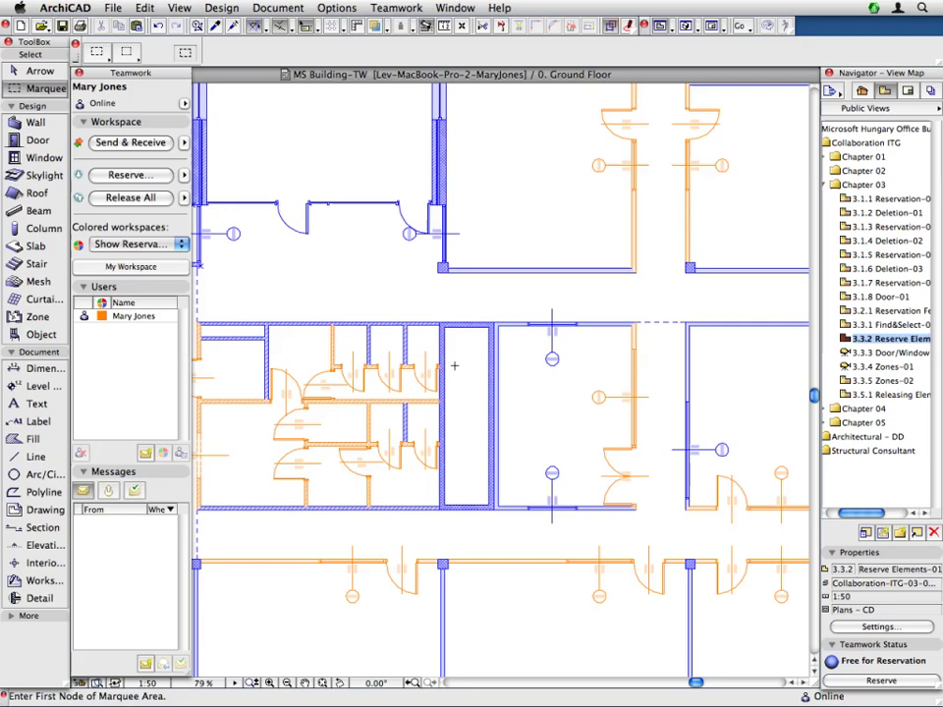
pyautogui.scroll(-5, 454, 366)
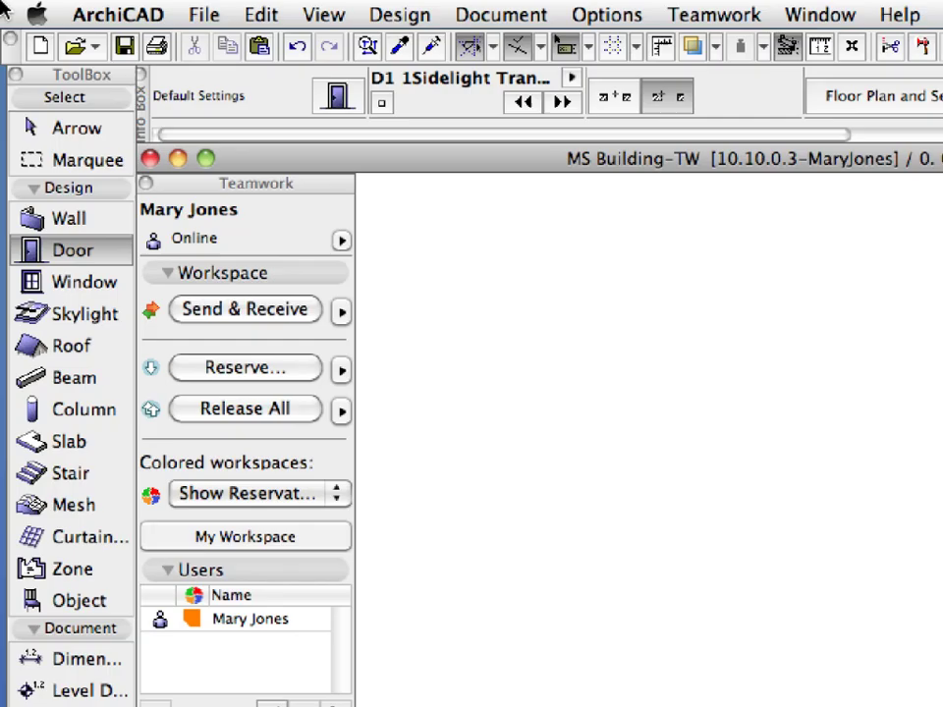
# - Find and select all doors that match the public criteria set Doors-No Elevator/Empty
pyautogui.click(263, 15)
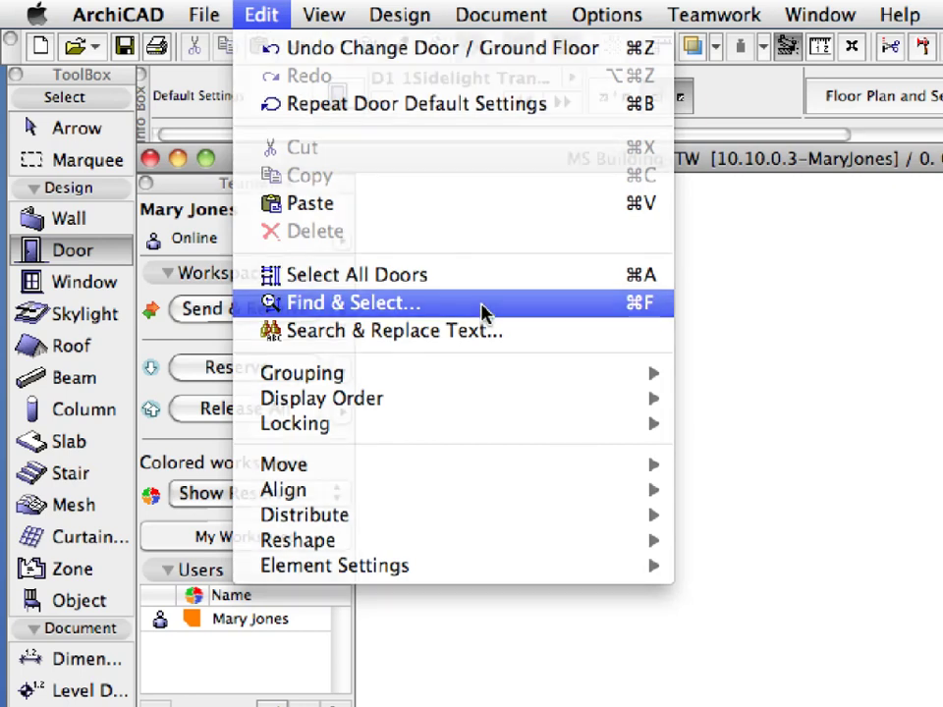
pyautogui.click(483, 310)
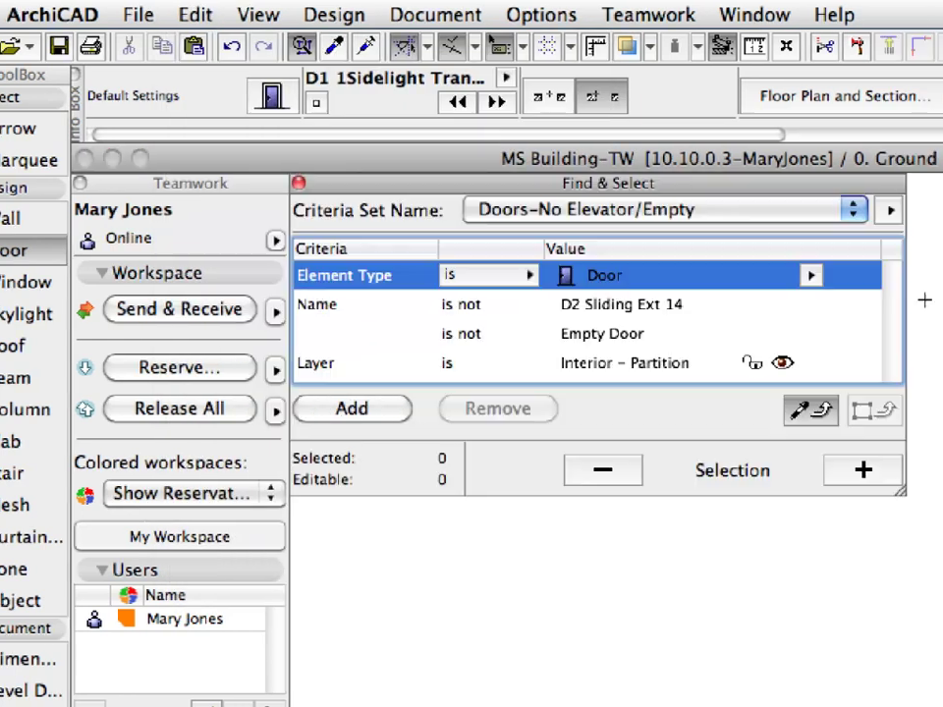
pyautogui.click(800, 212)
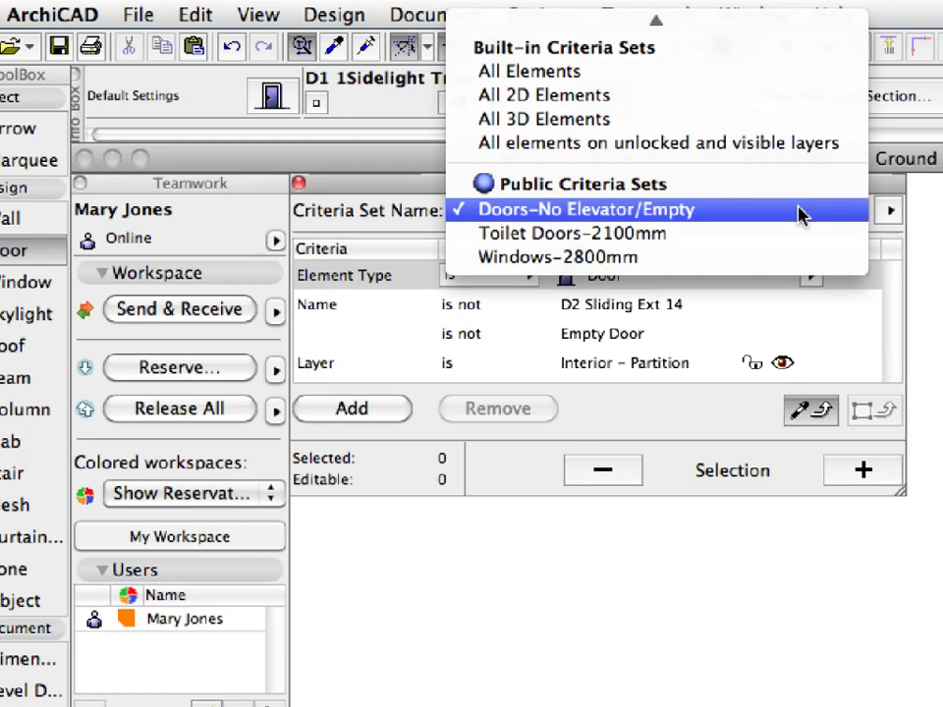
pyautogui.click(800, 212)
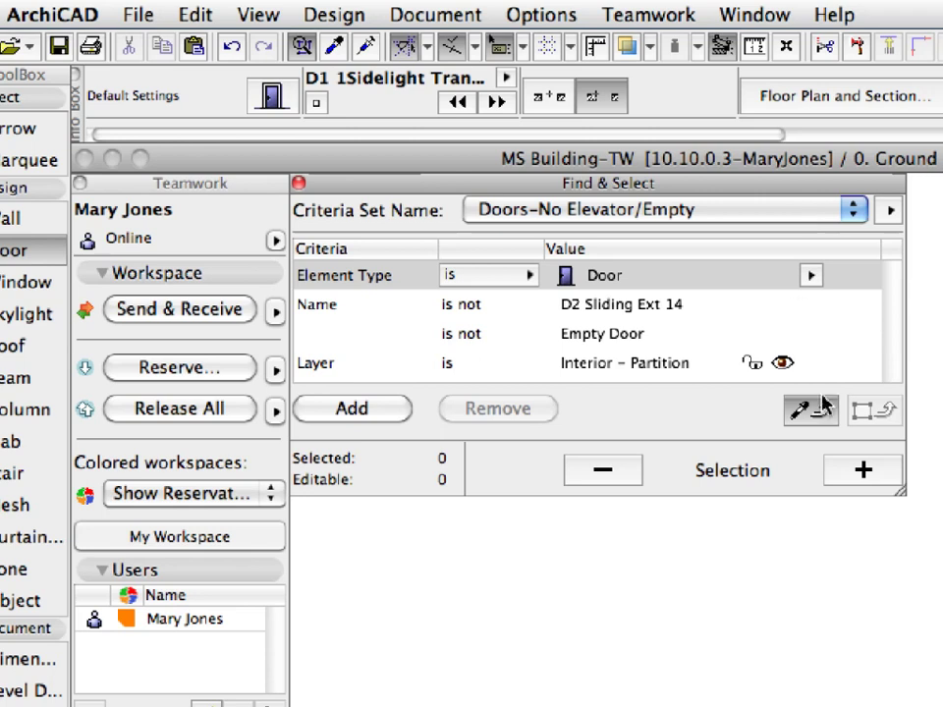
pyautogui.click(879, 472)
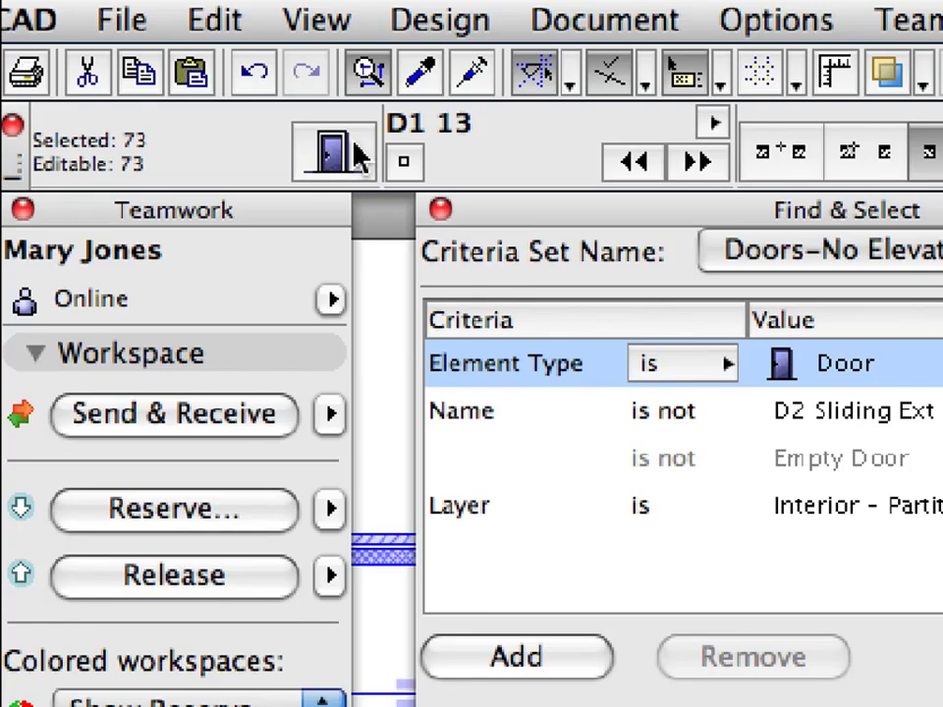
# - Open the selected doors' marker geometry settings and set the marker shape to Circle
pyautogui.click(355, 155)
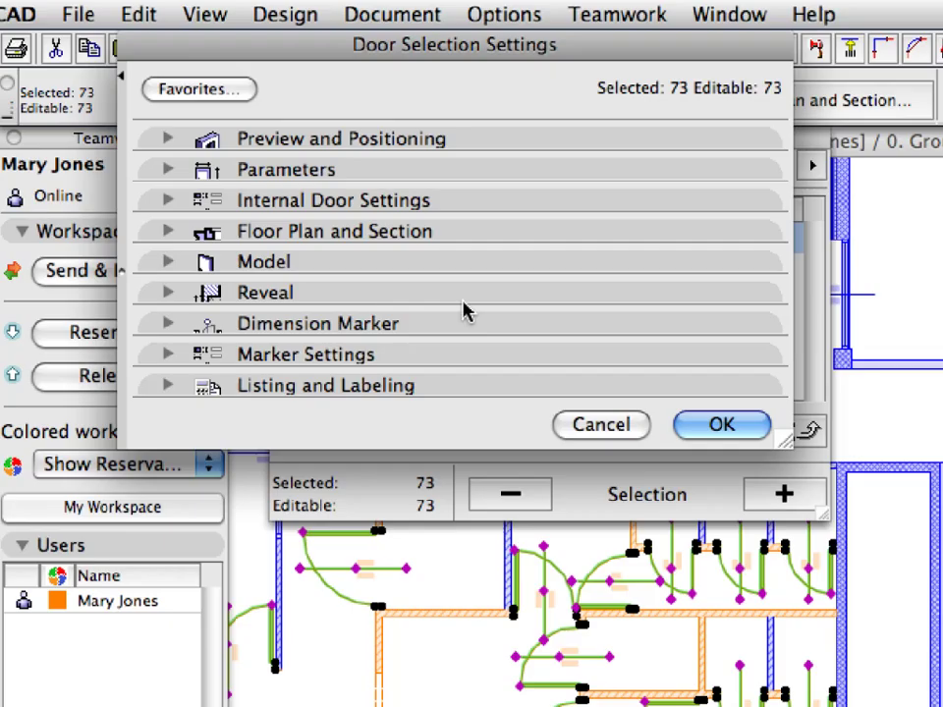
pyautogui.click(470, 358)
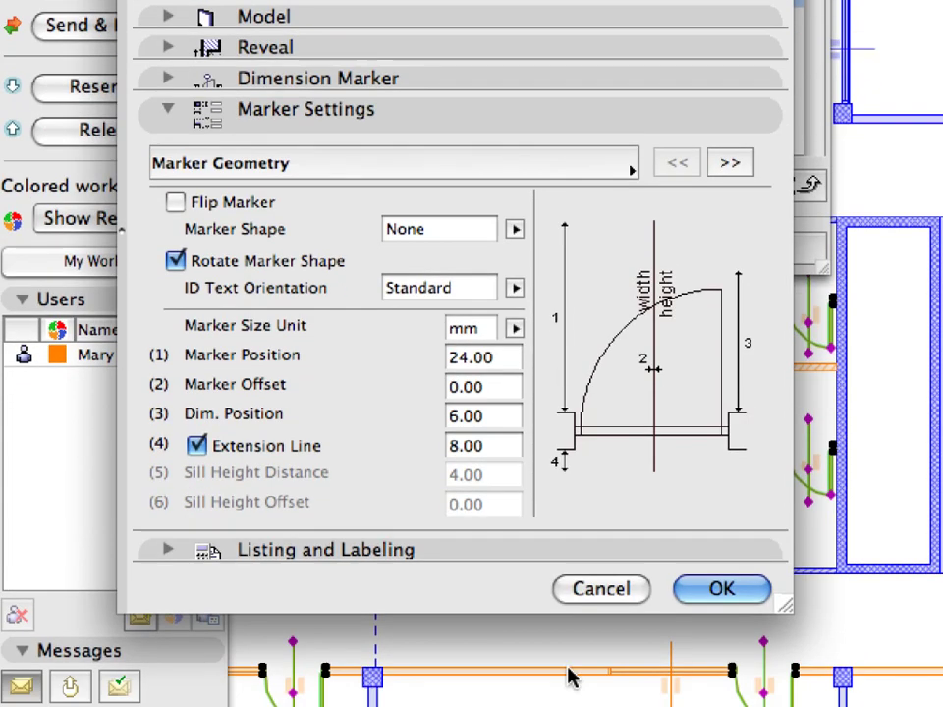
pyautogui.click(550, 169)
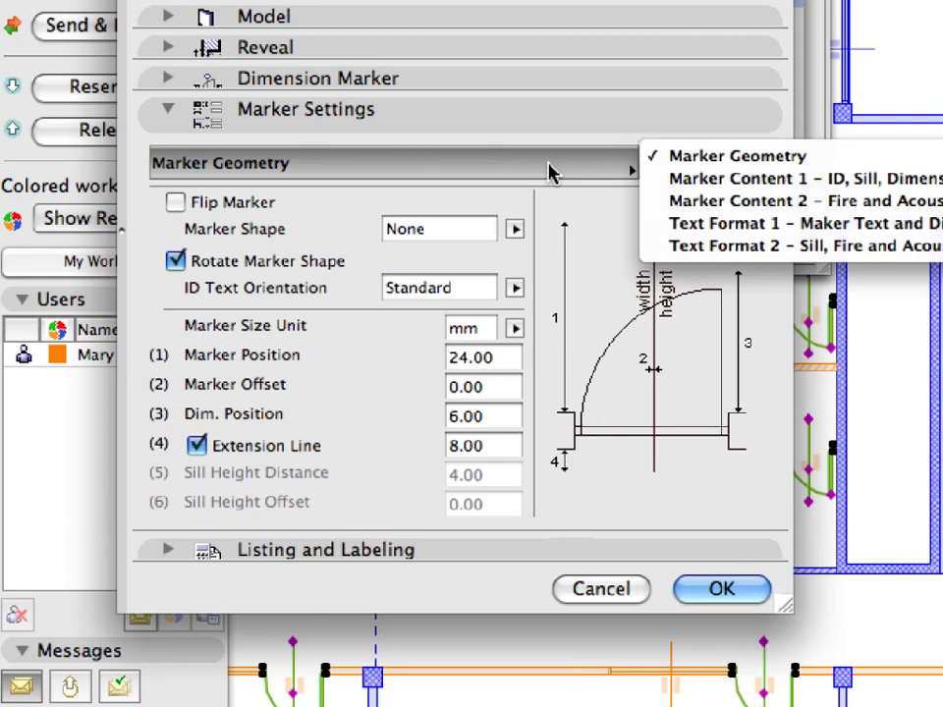
pyautogui.click(867, 163)
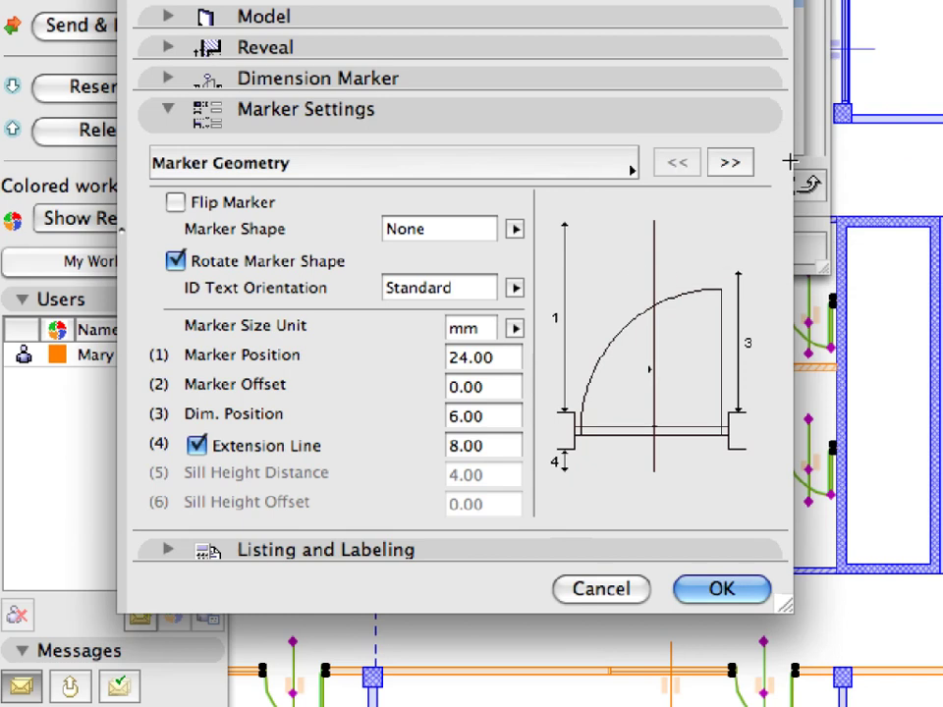
pyautogui.click(514, 229)
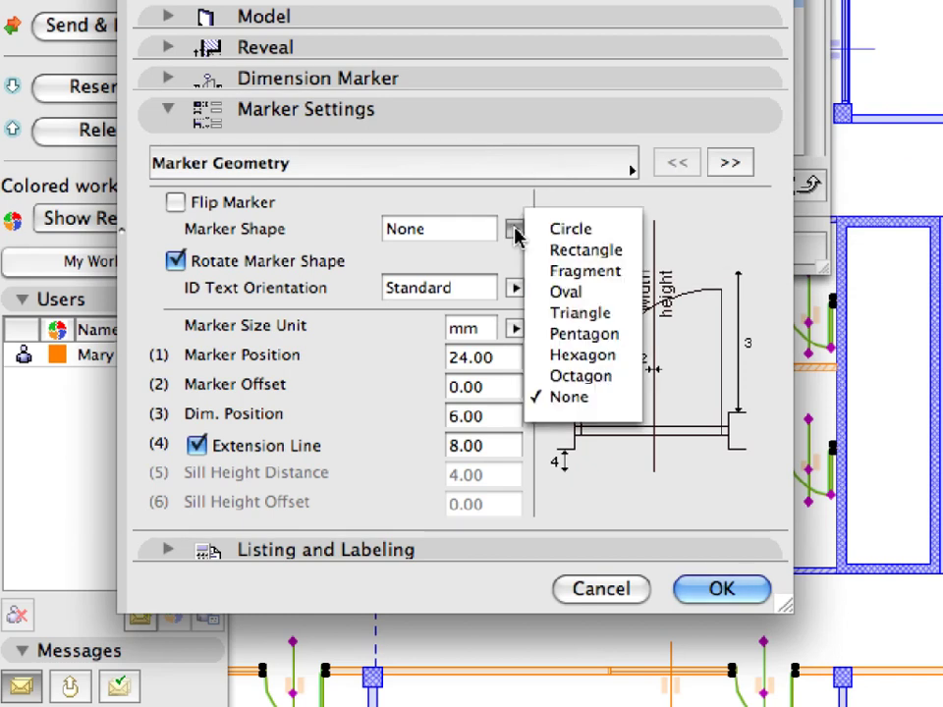
pyautogui.click(609, 236)
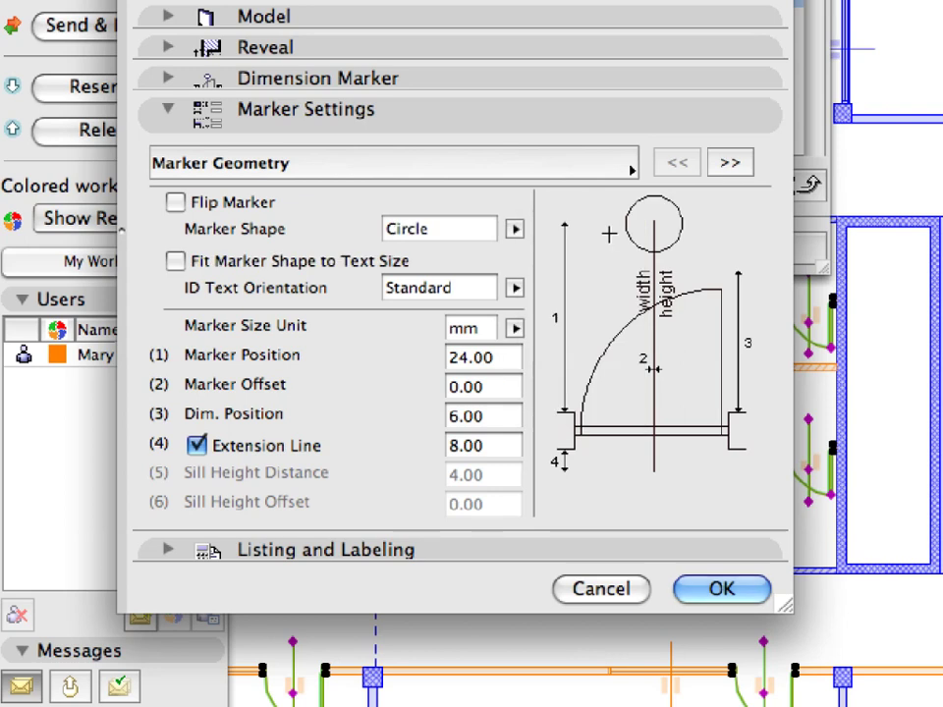
# - Turn on Show ID in the doors' marker content and apply the settings
pyautogui.click(744, 165)
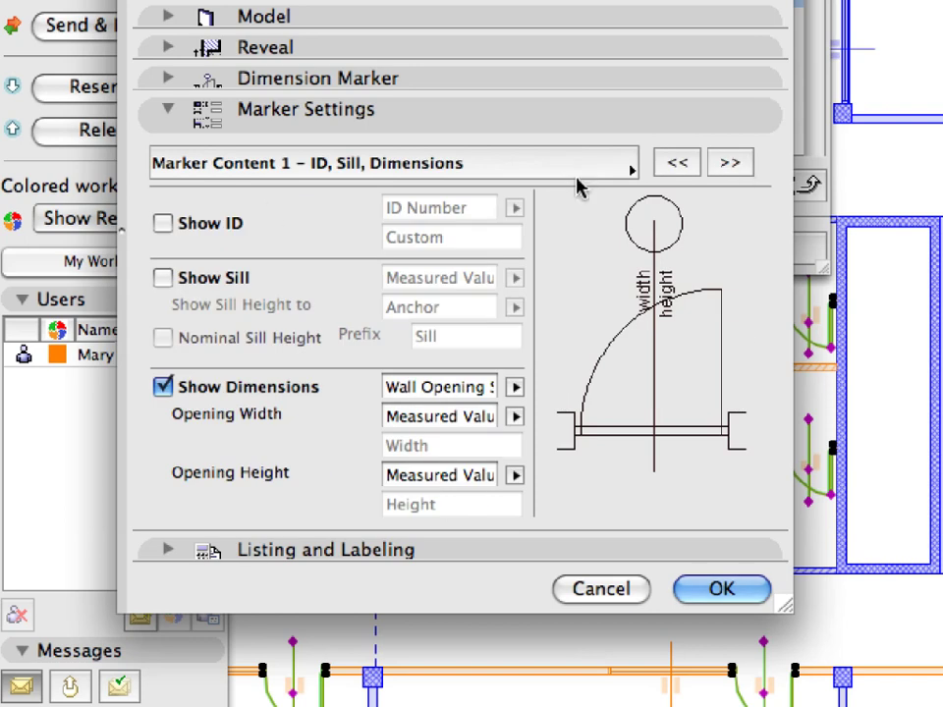
pyautogui.click(163, 224)
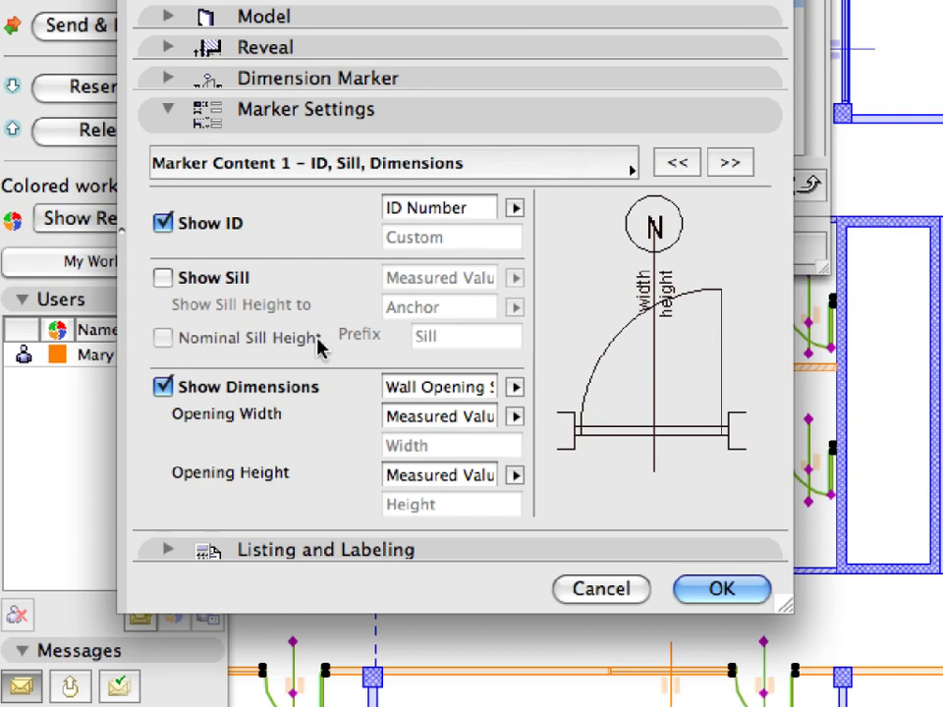
pyautogui.click(757, 598)
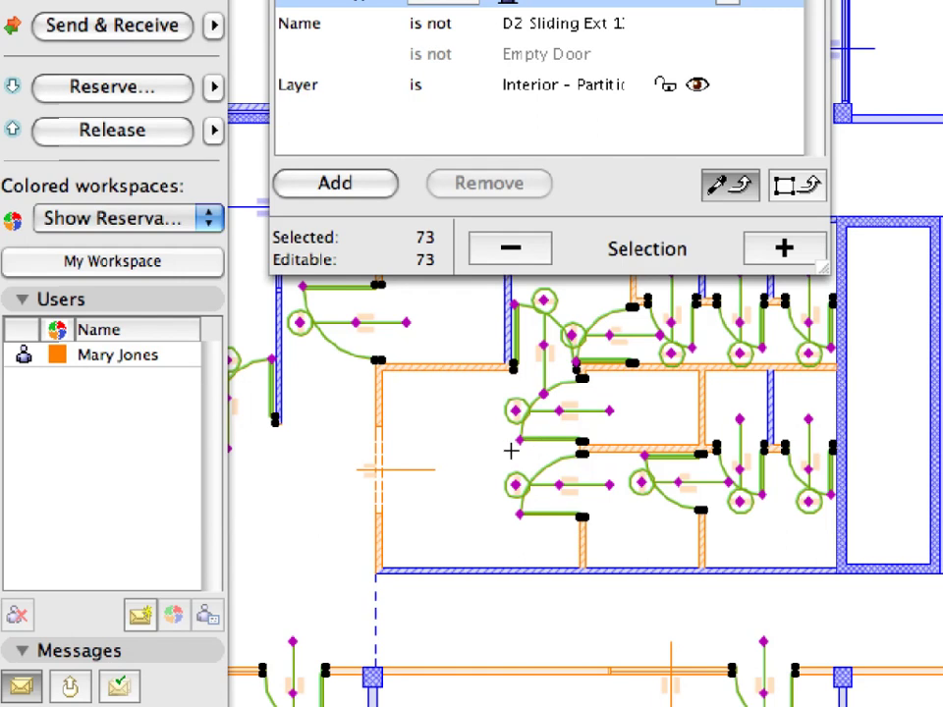
# - Check the new door markers up close, close Find & Select and clear the door selection with the Arrow tool
pyautogui.scroll(3, 537, 453)
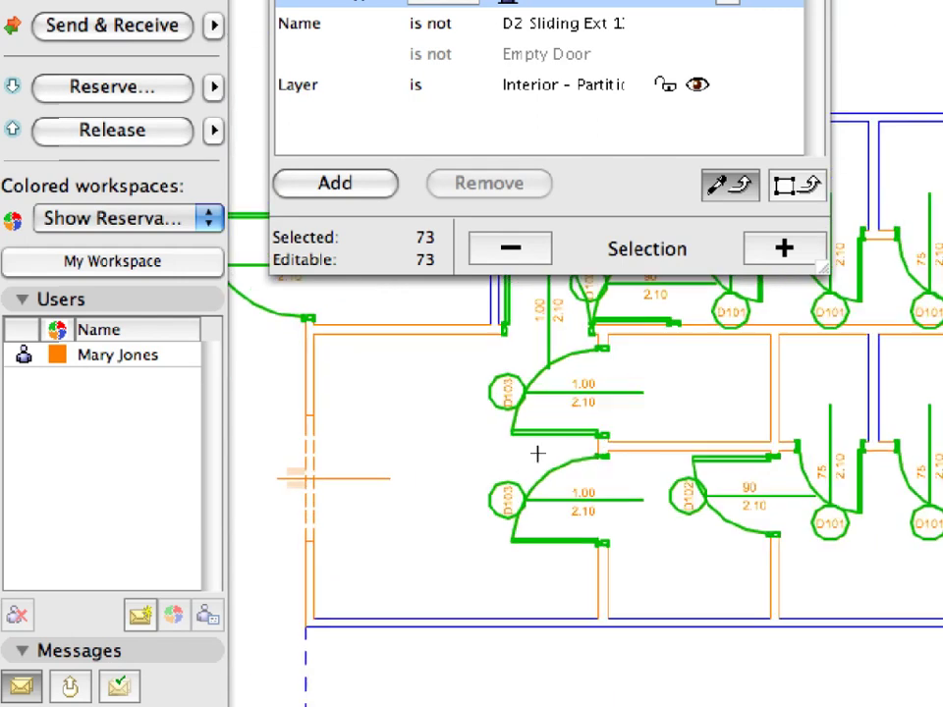
pyautogui.scroll(4, 629, 462)
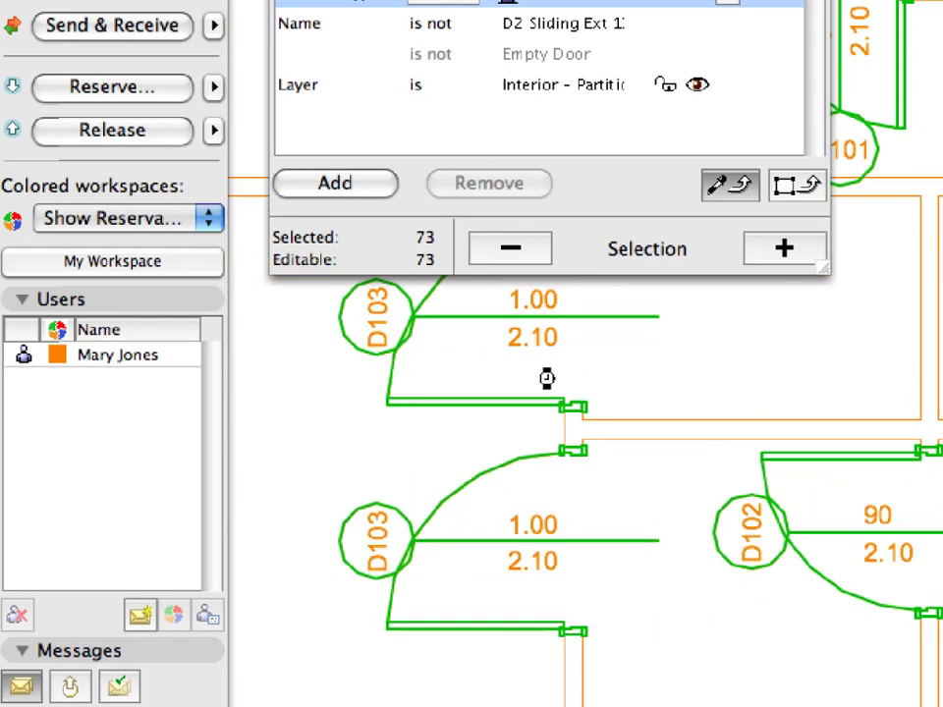
pyautogui.moveTo(531, 380); pyautogui.dragTo(530, 431, button='middle')
pyautogui.scroll(2, 525, 424)
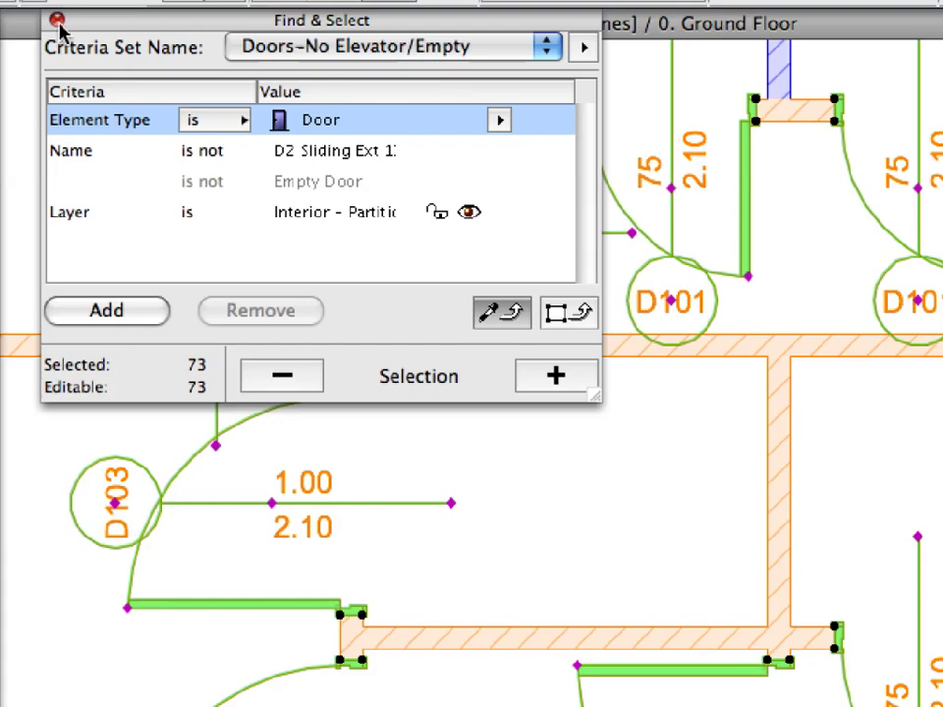
pyautogui.click(57, 21)
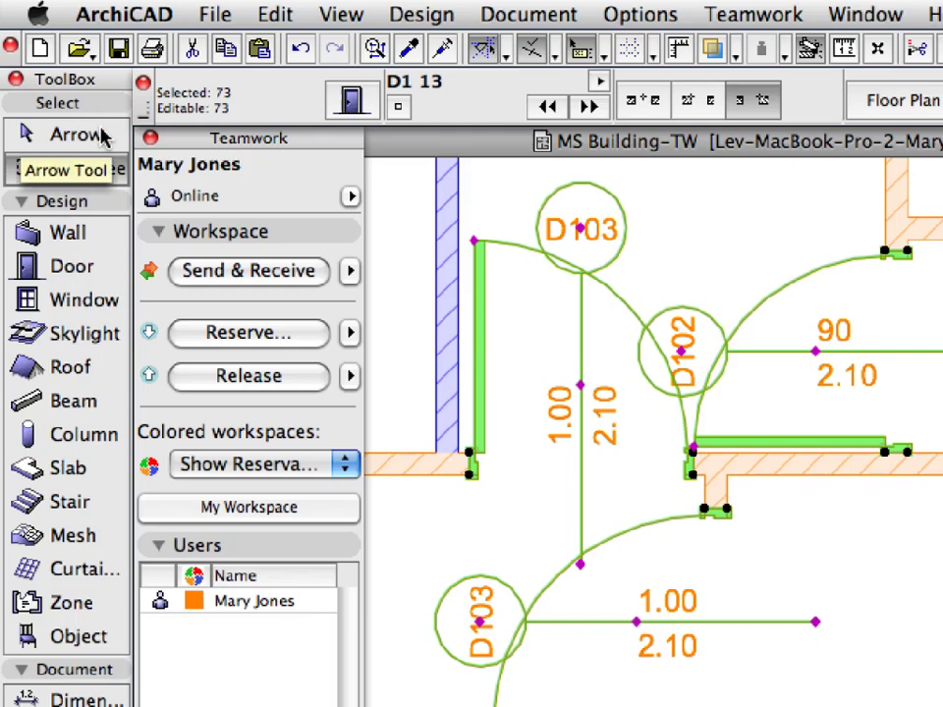
pyautogui.click(103, 137)
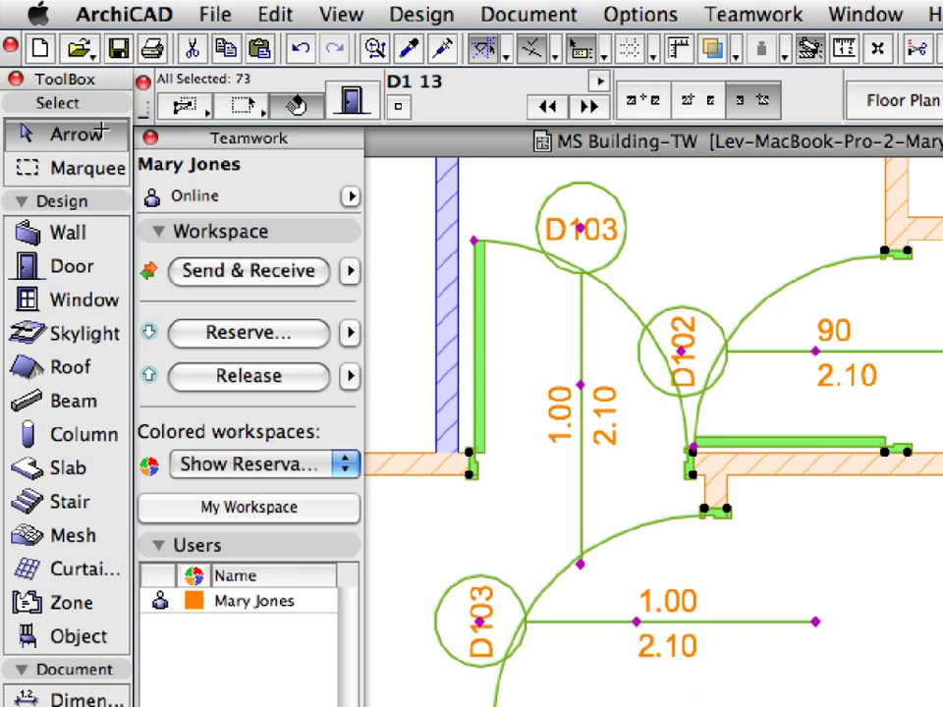
pyautogui.press('Escape')
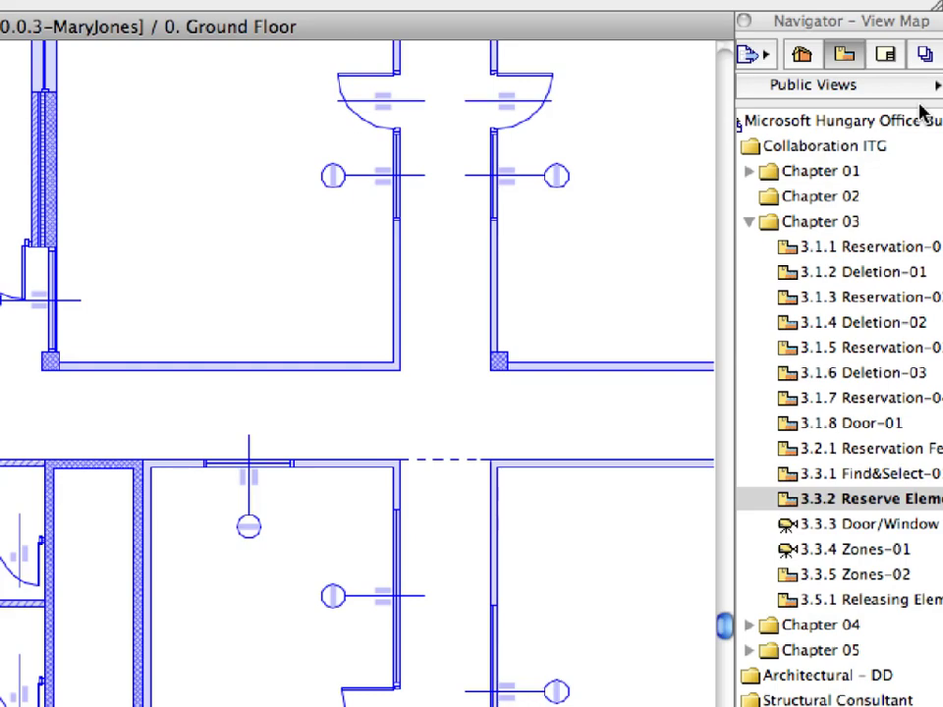
# - Select the 3. Third Floor through 1. First Floor stories in the Project Map and start Reserve Elements for them
pyautogui.click(809, 57)
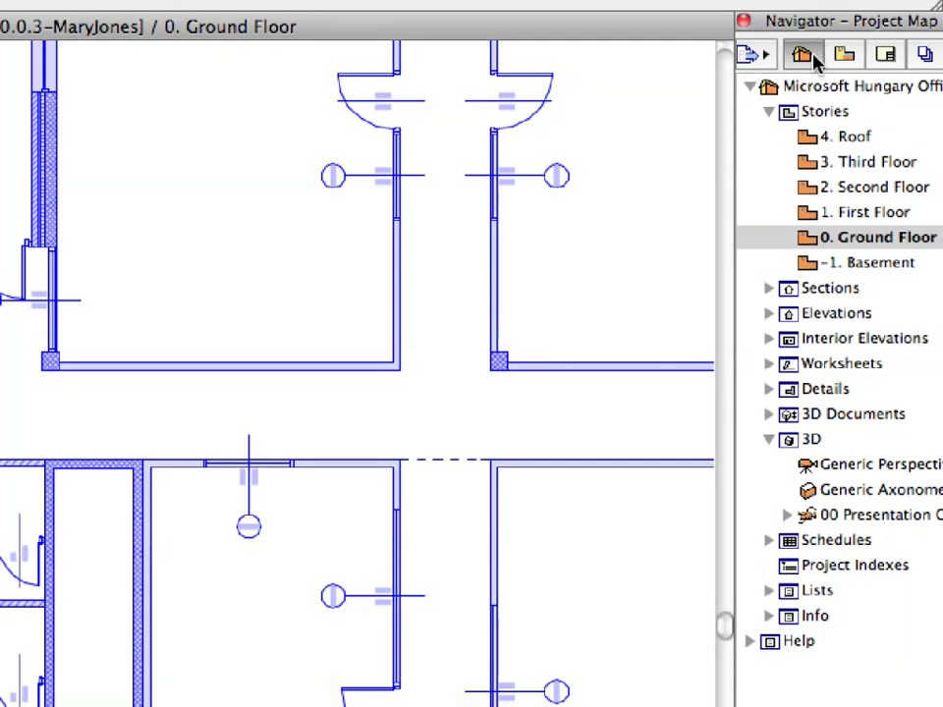
pyautogui.click(874, 163)
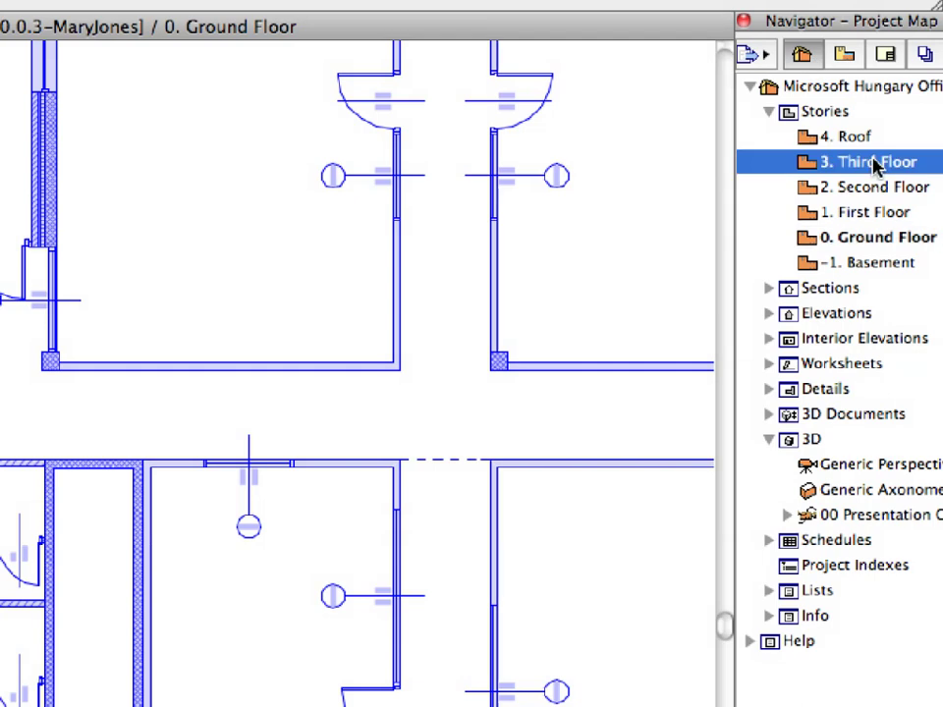
pyautogui.keyDown('shift'); pyautogui.click(877, 213); pyautogui.keyUp('shift')
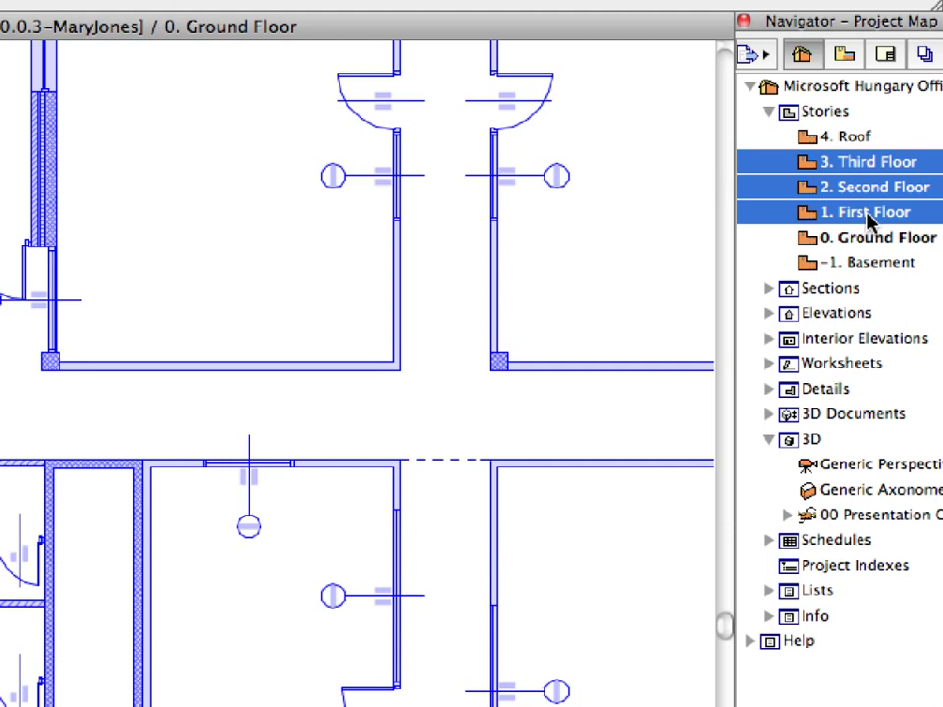
pyautogui.rightClick(871, 222)
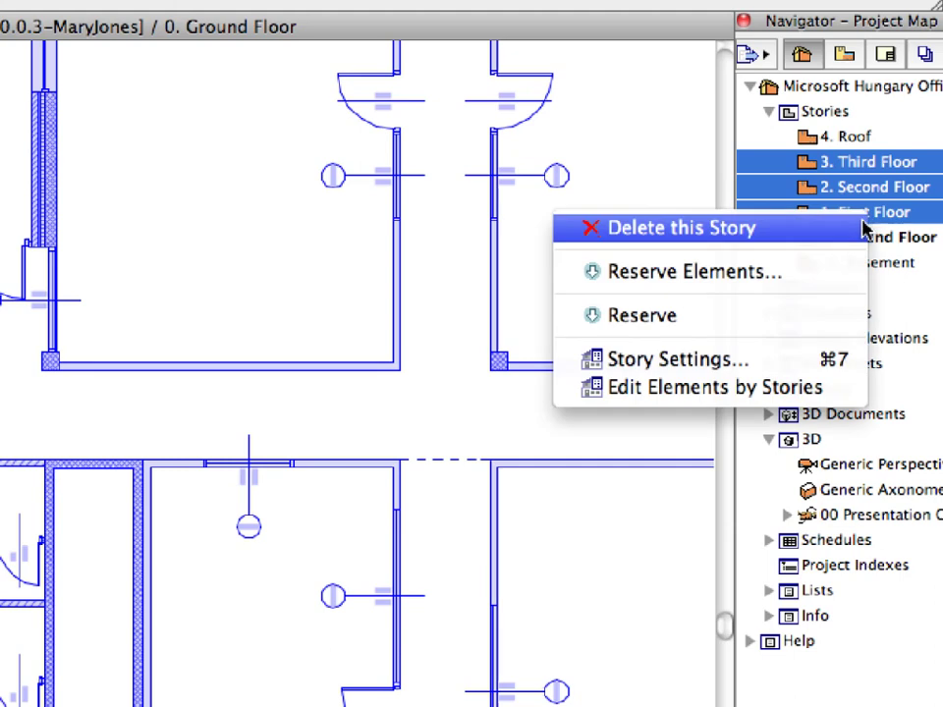
pyautogui.click(856, 273)
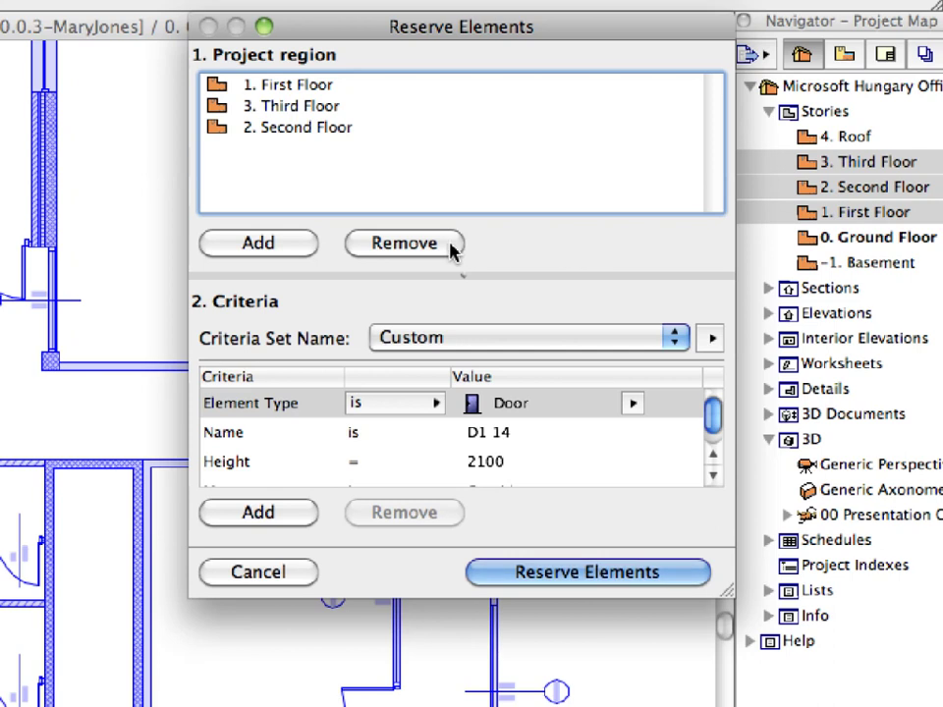
# - Add the 0. Ground Floor story to the project region of the element reservation
pyautogui.click(301, 254)
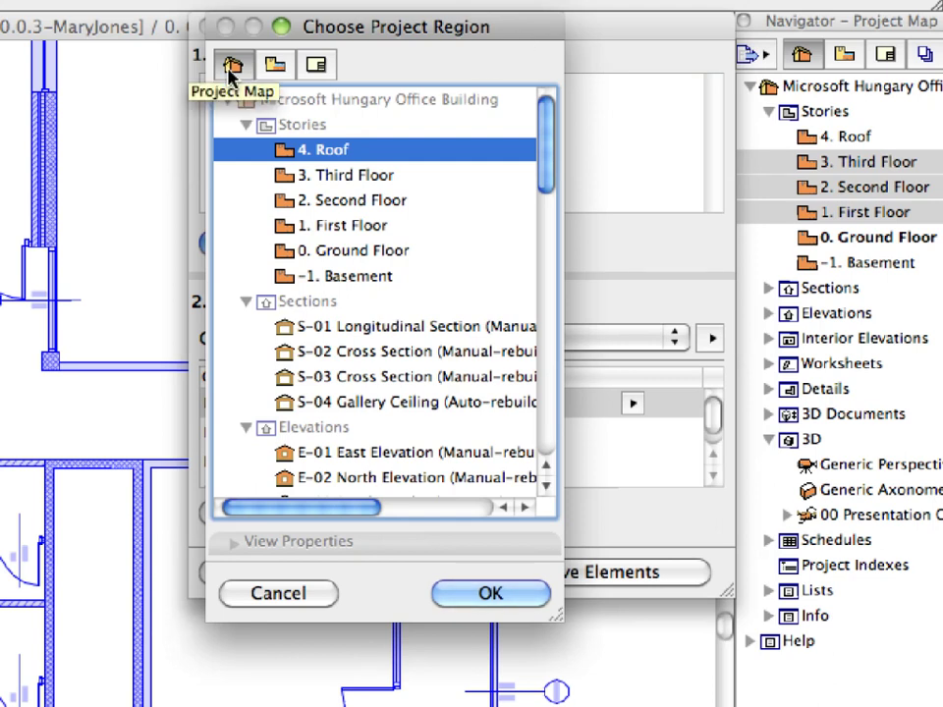
pyautogui.click(383, 252)
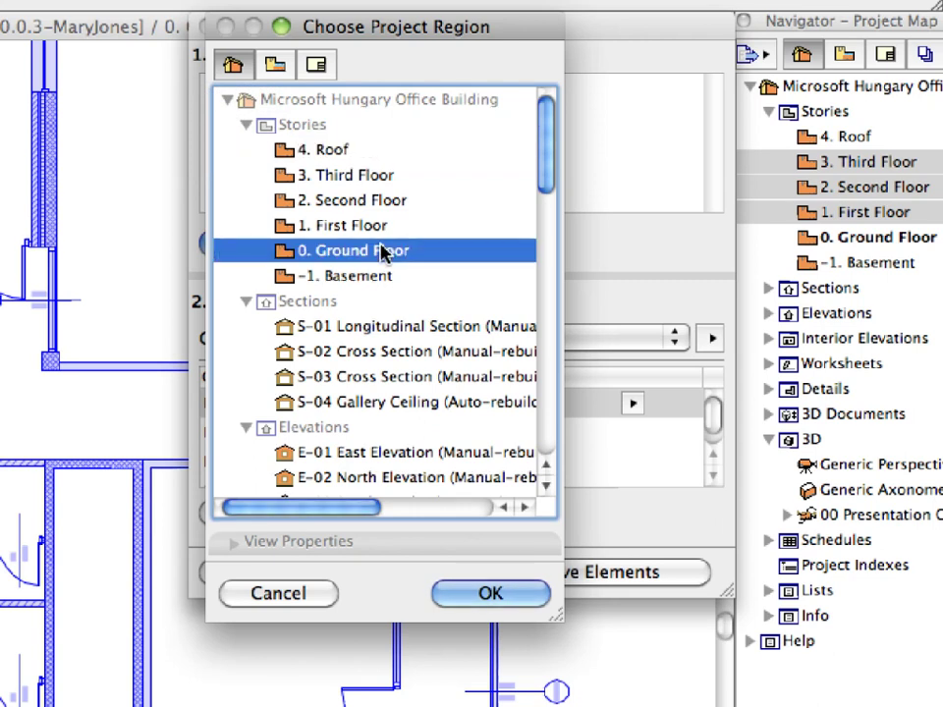
pyautogui.click(533, 599)
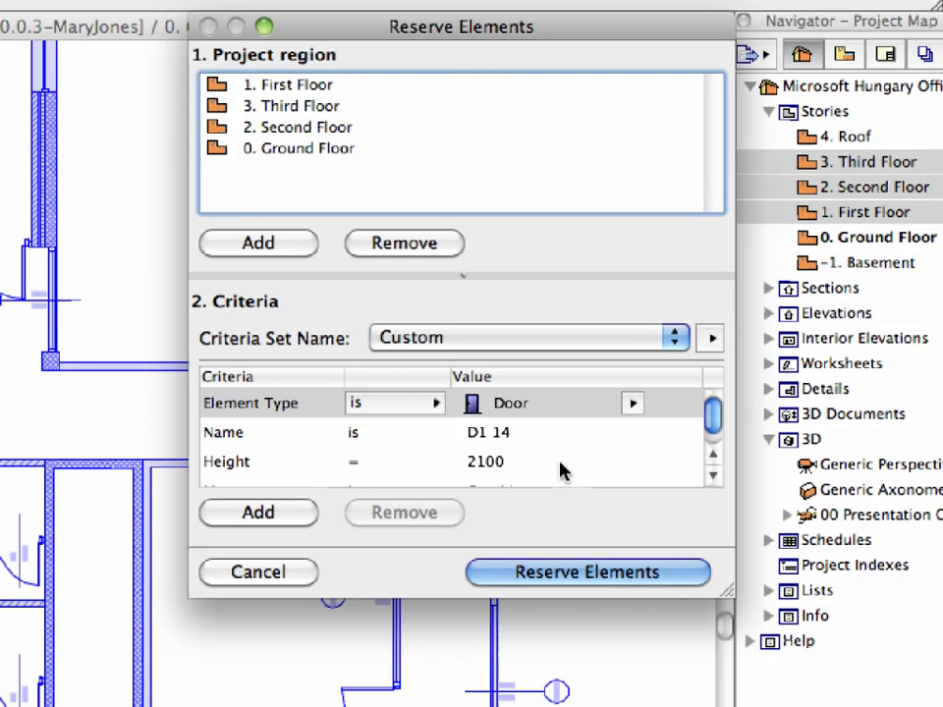
# - Choose the public criteria set Windows-2800mm and reserve the matching elements in the listed stories
pyautogui.click(576, 338)
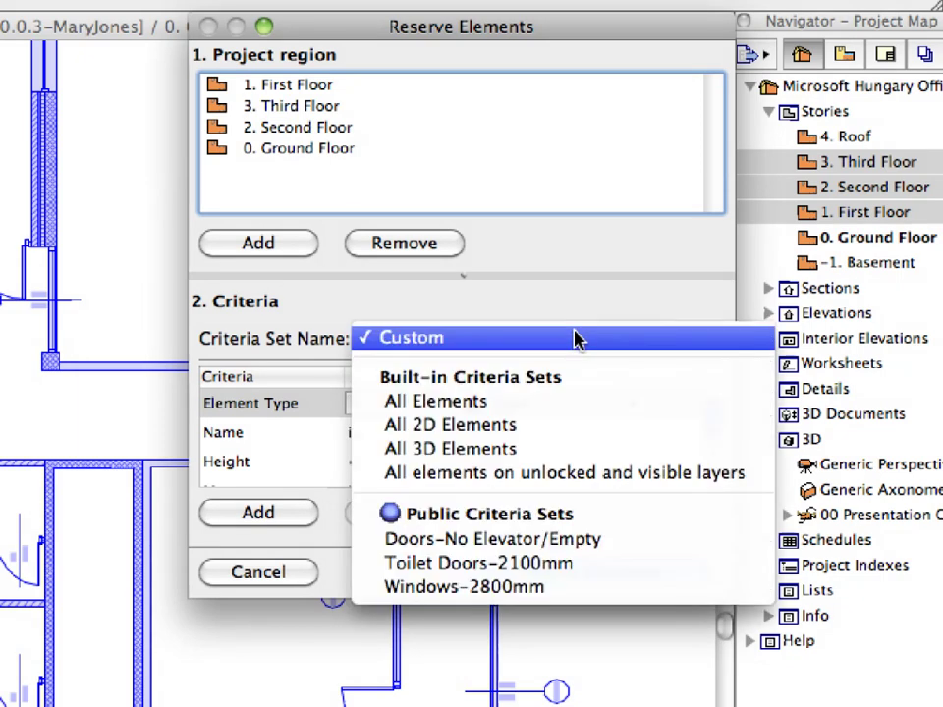
pyautogui.click(564, 591)
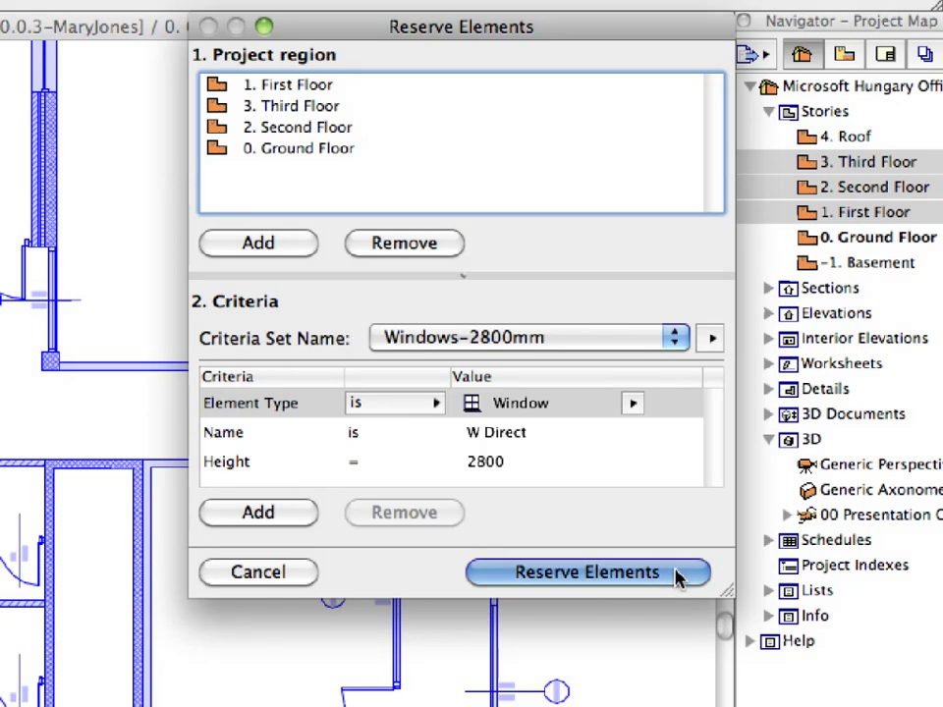
pyautogui.click(676, 576)
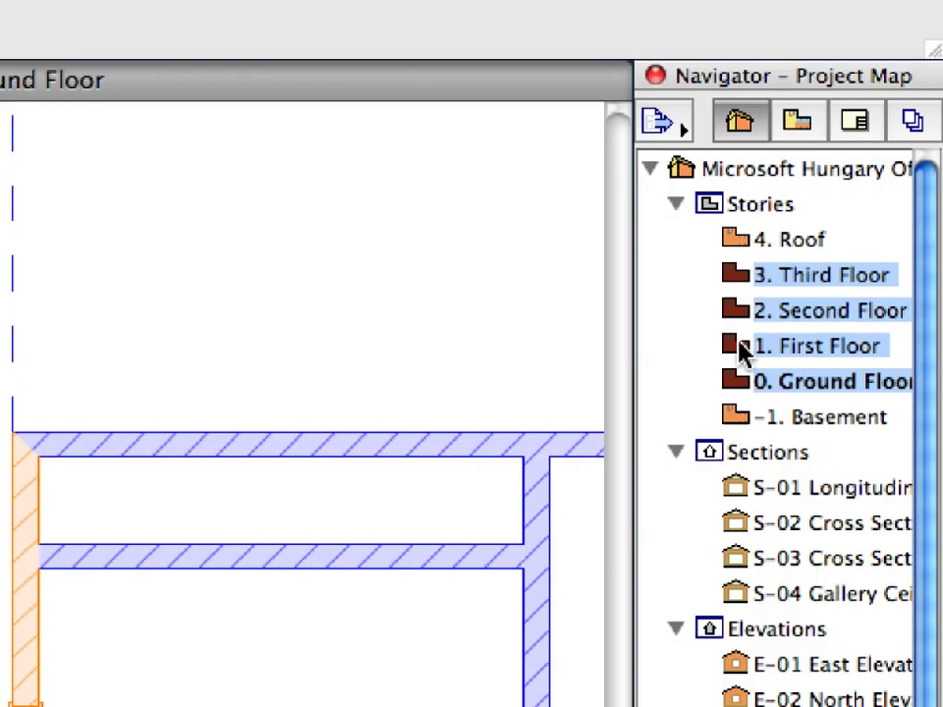
# - Open the 1. First Floor plan, then find and select all windows matching the public criteria set Windows-2800mm
pyautogui.doubleClick(754, 350)
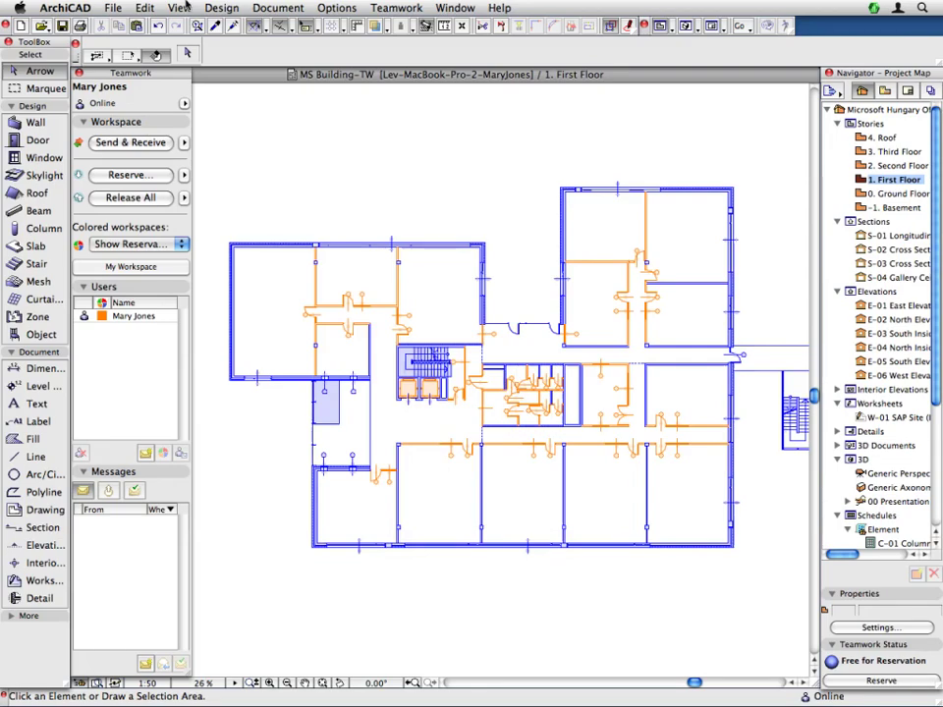
pyautogui.click(147, 8)
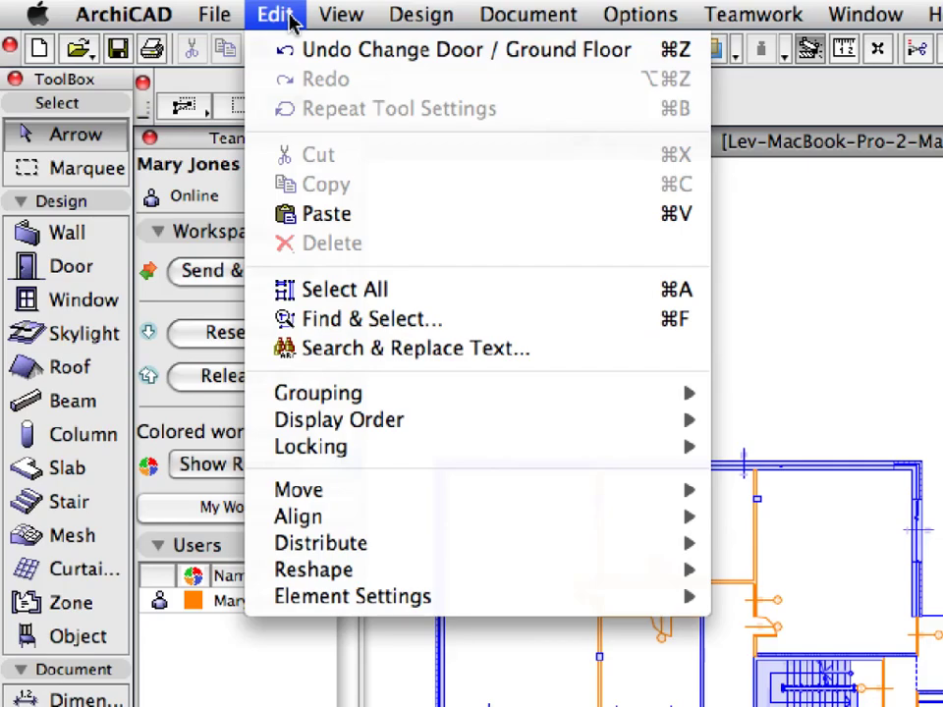
pyautogui.click(589, 325)
pyautogui.click(697, 110)
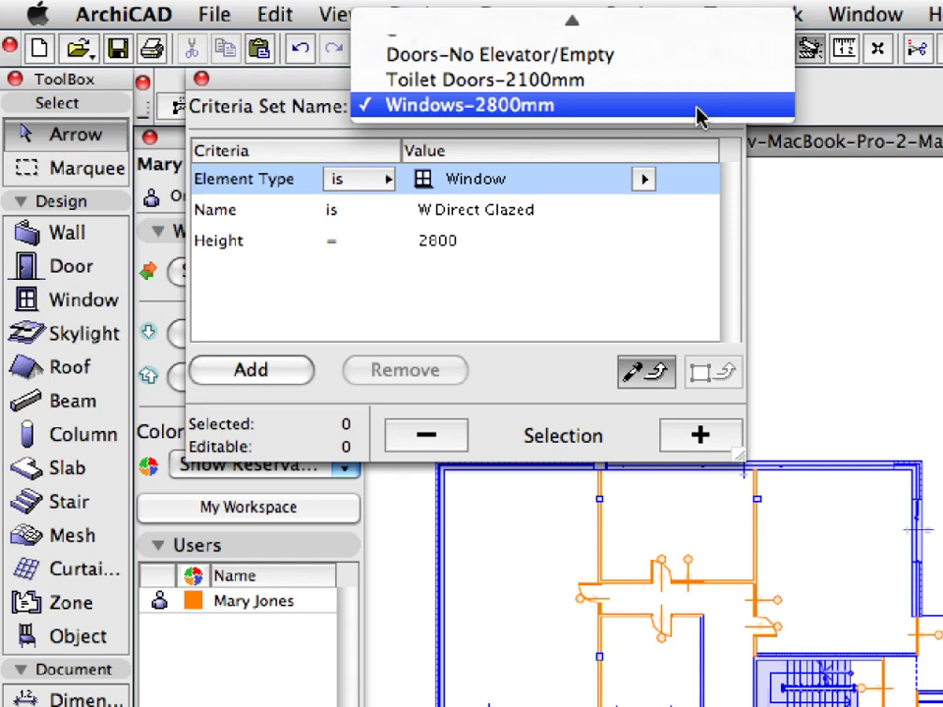
pyautogui.click(699, 106)
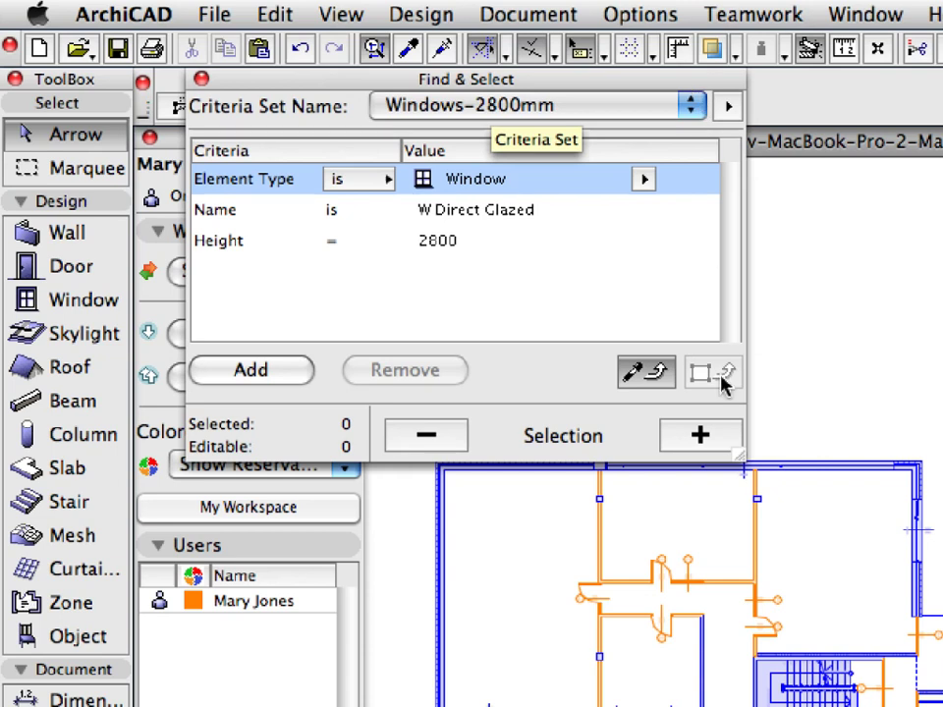
pyautogui.click(724, 435)
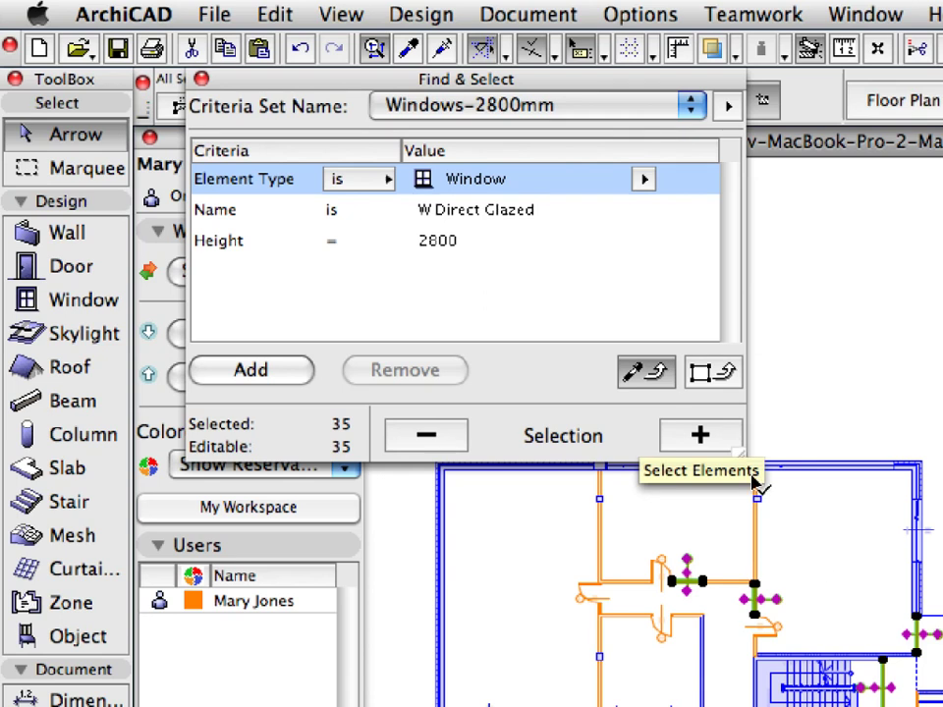
# - Open the settings of the selected windows and check their preview under Preview and Positioning
pyautogui.scroll(2, 860, 590)
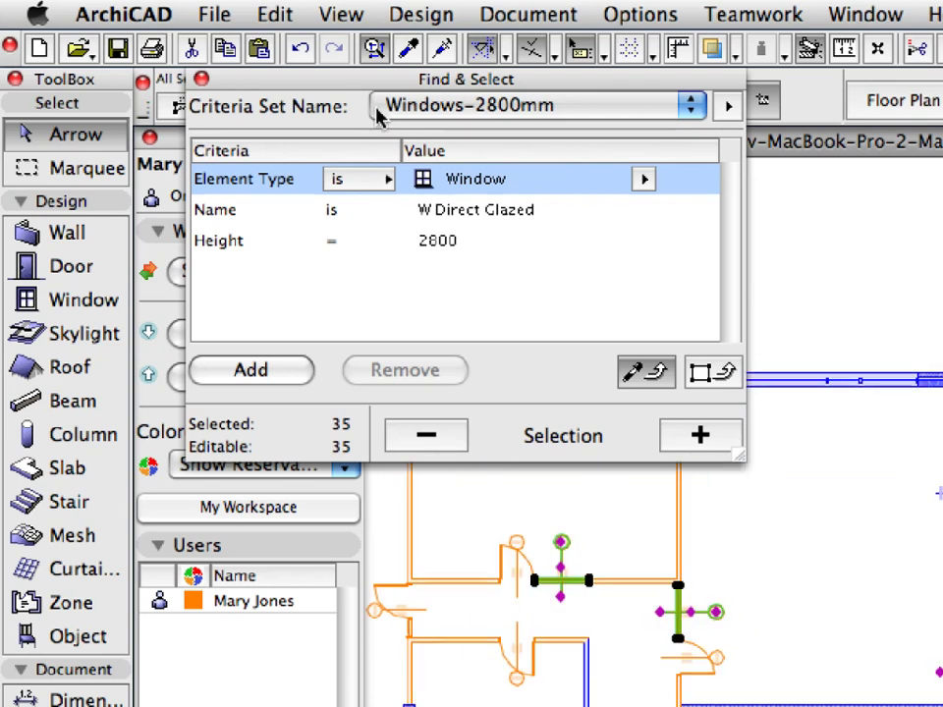
pyautogui.moveTo(366, 82); pyautogui.dragTo(400, 141)
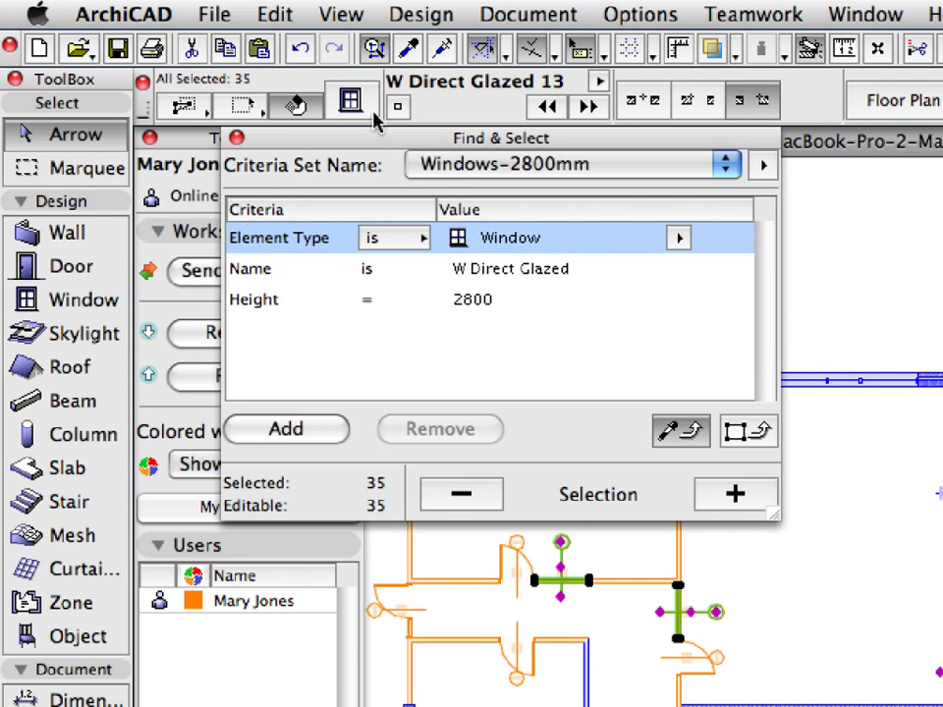
pyautogui.click(369, 108)
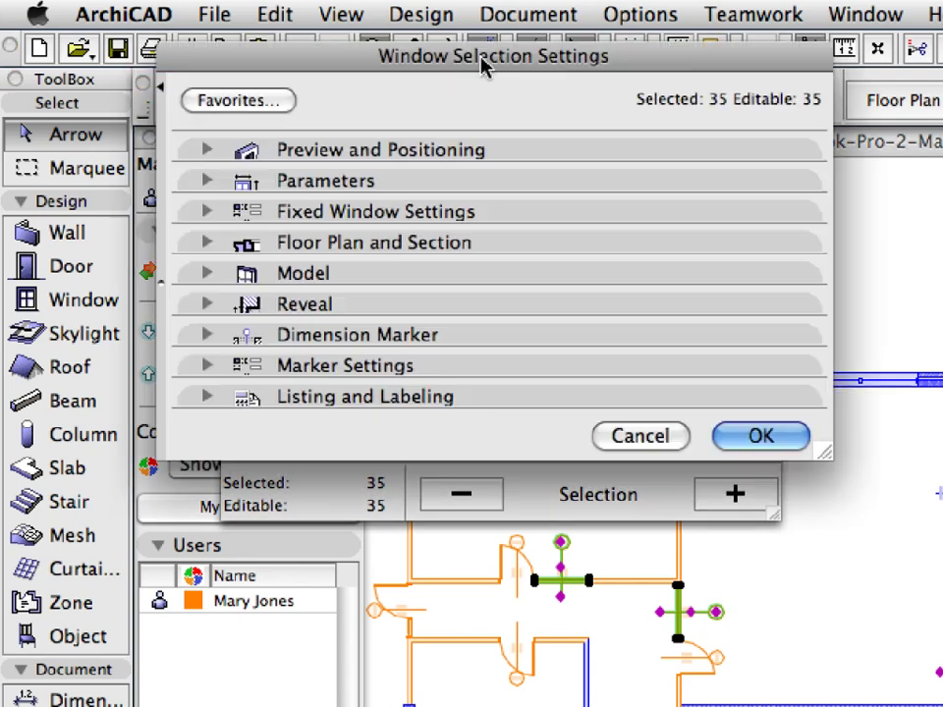
pyautogui.click(565, 155)
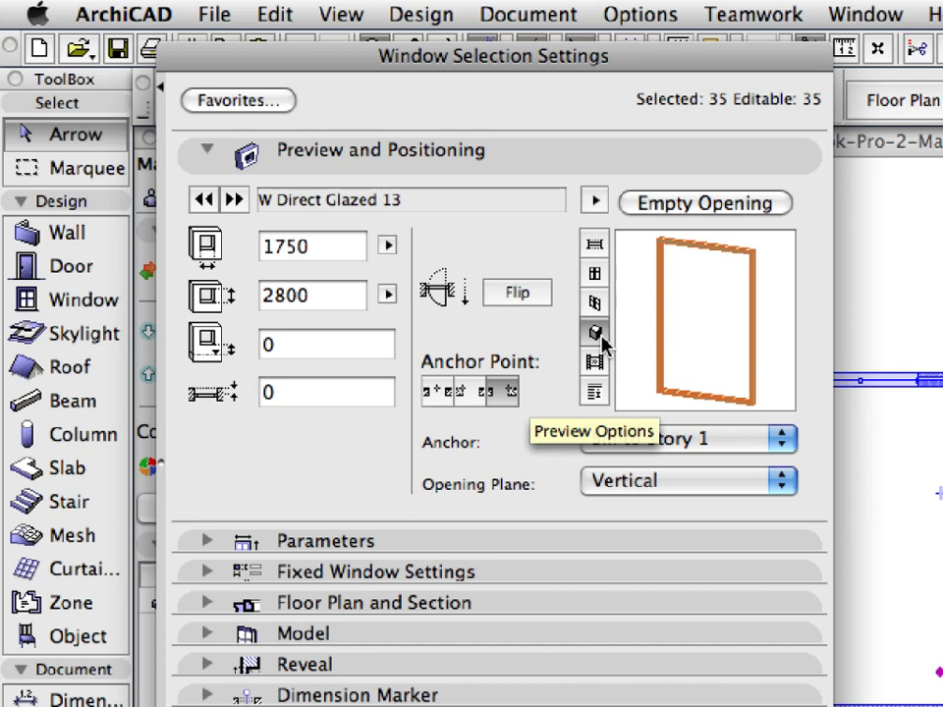
pyautogui.click(561, 167)
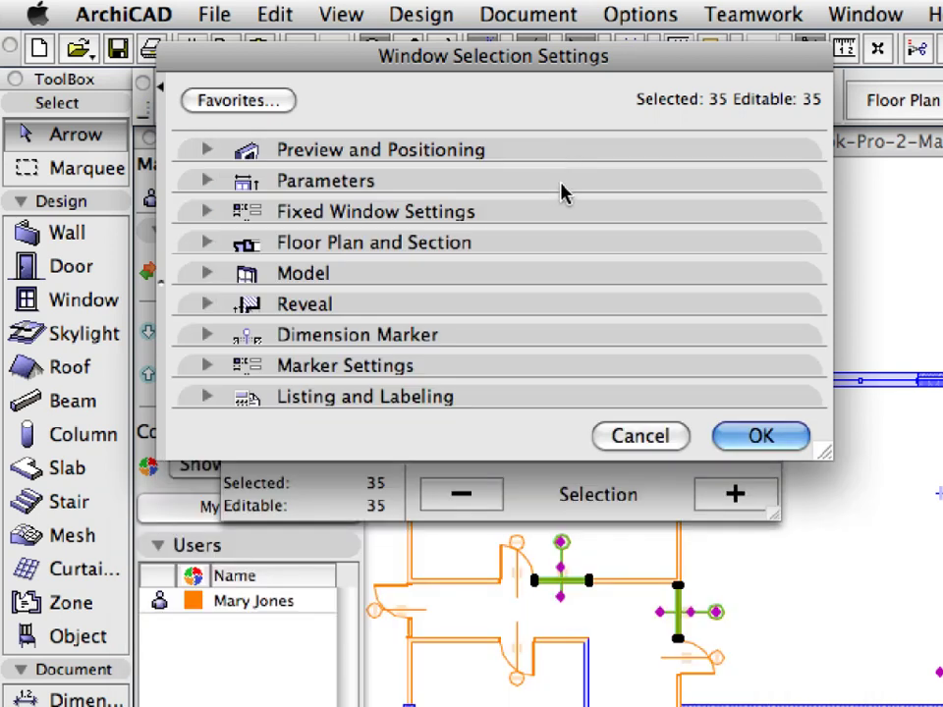
# - Turn on the Upper Transom in the Window Frame parameters of the selected windows
pyautogui.click(562, 186)
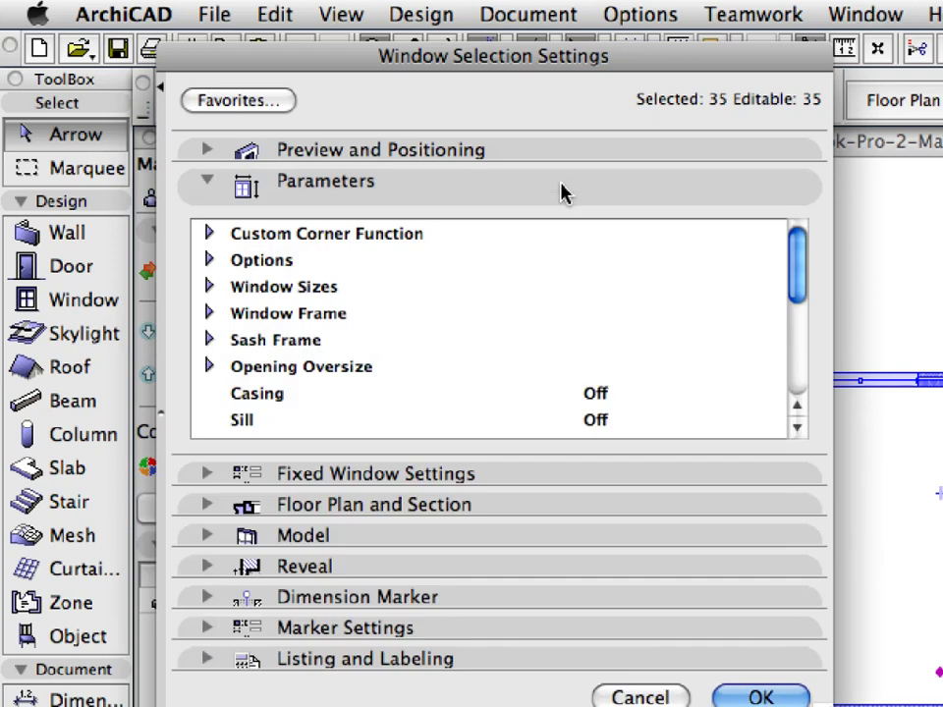
pyautogui.click(209, 314)
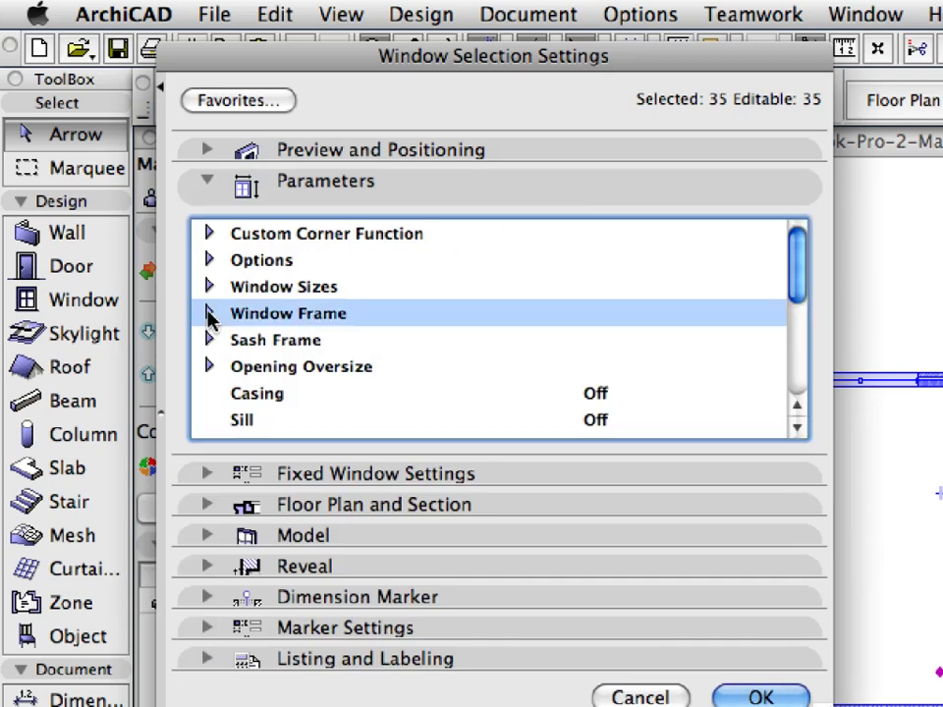
pyautogui.click(209, 315)
pyautogui.scroll(-1, 453, 354)
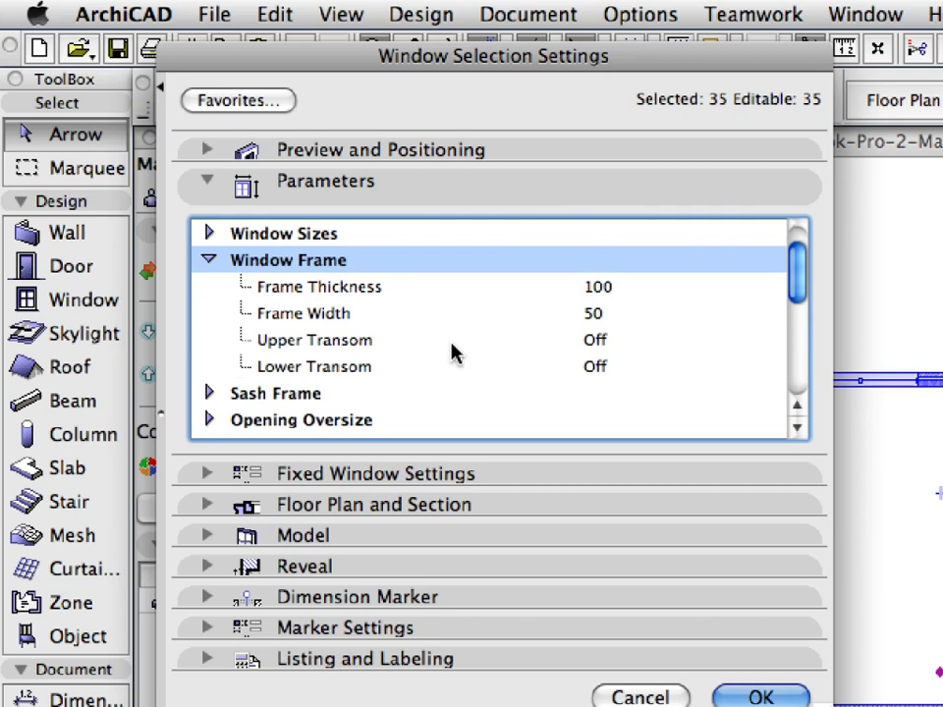
pyautogui.click(453, 343)
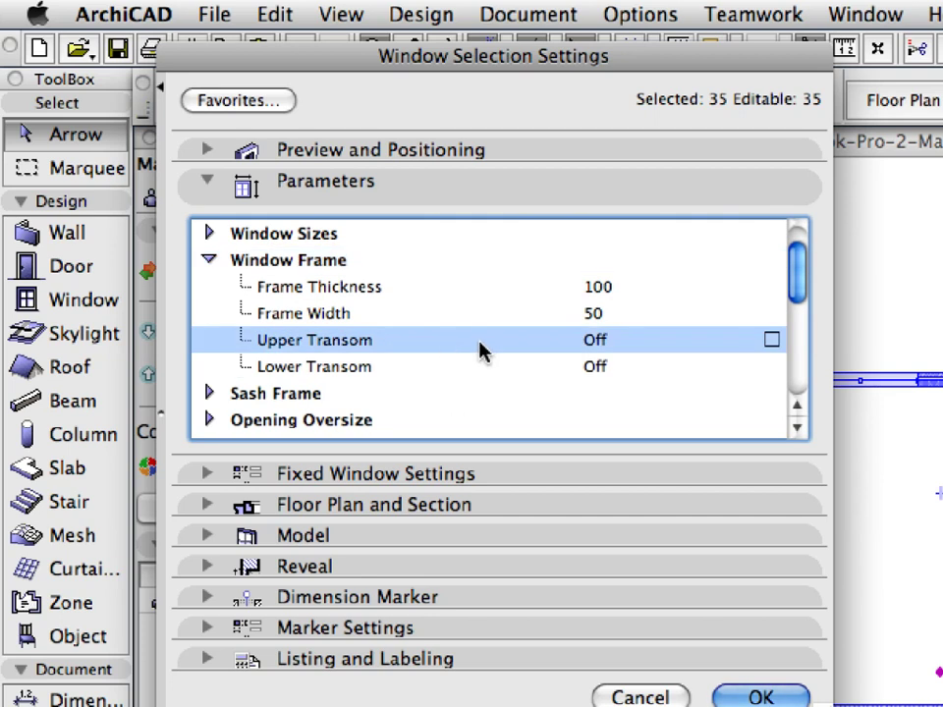
pyautogui.click(773, 341)
pyautogui.scroll(-1, 778, 348)
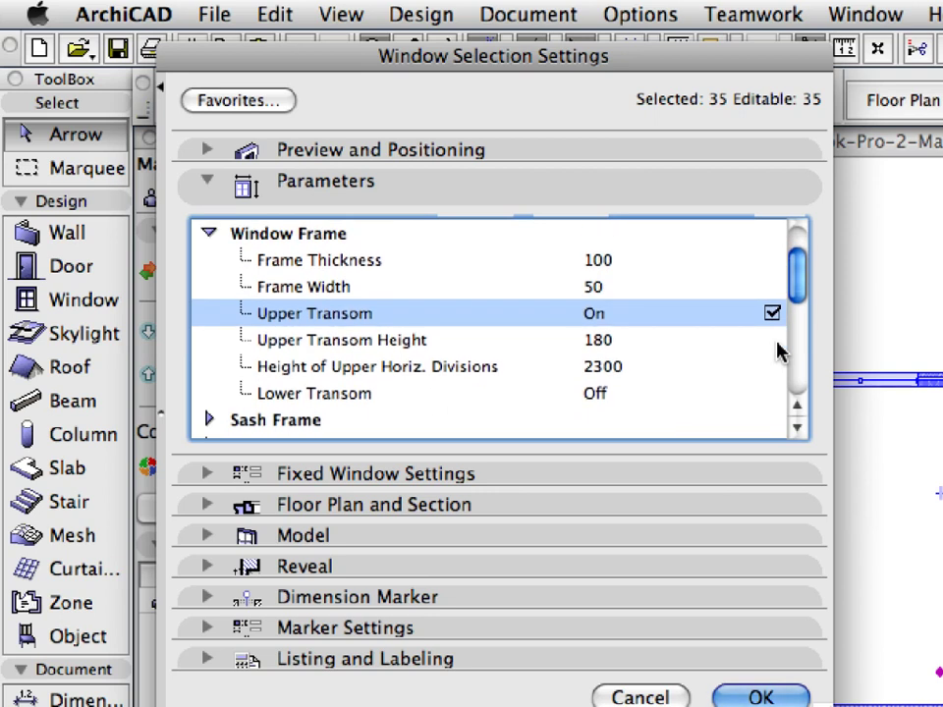
# - Review the upper transom's height values and the window preview, and apply the settings to the selected windows
pyautogui.click(702, 337)
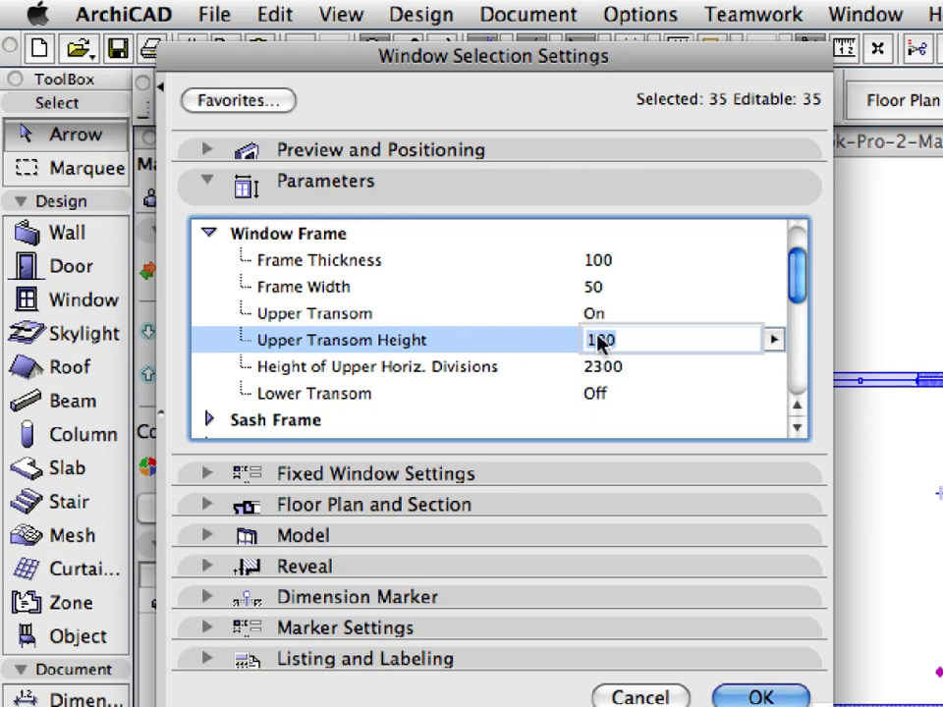
pyautogui.click(621, 371)
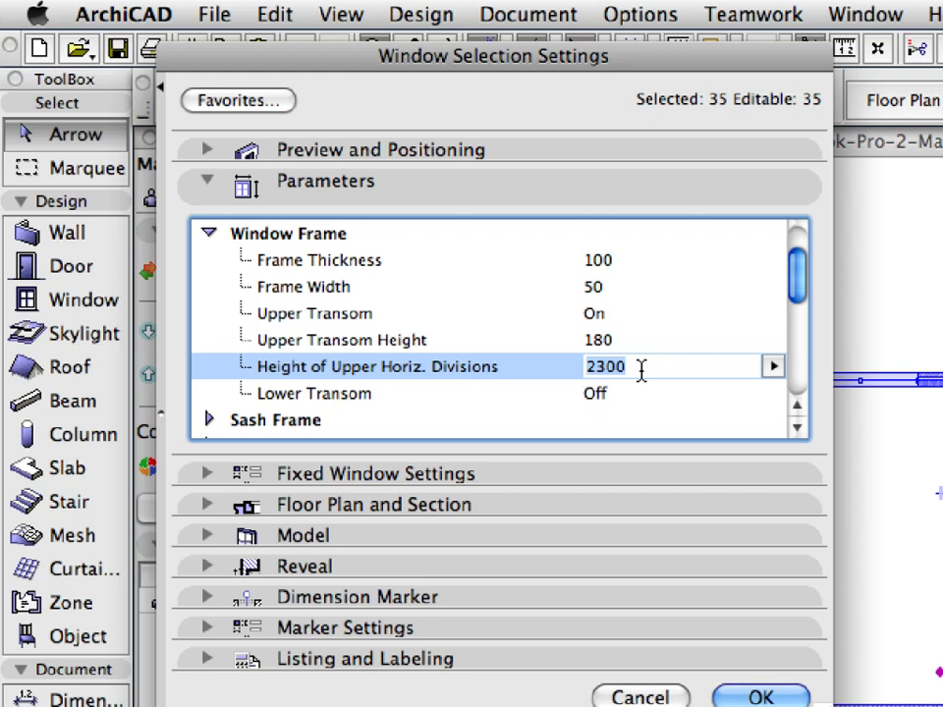
pyautogui.click(608, 197)
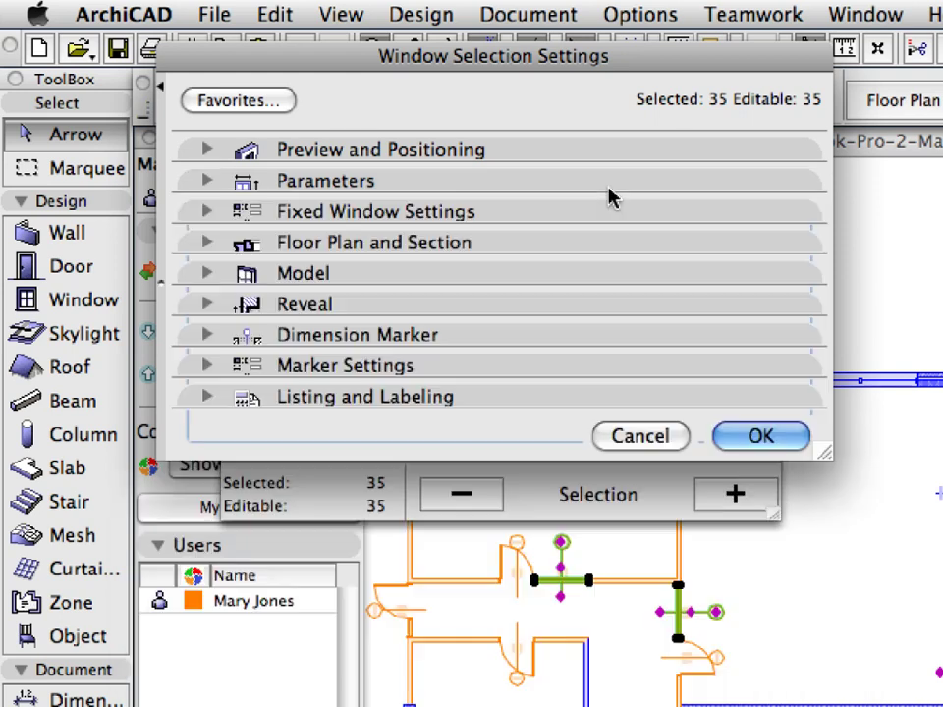
pyautogui.click(612, 160)
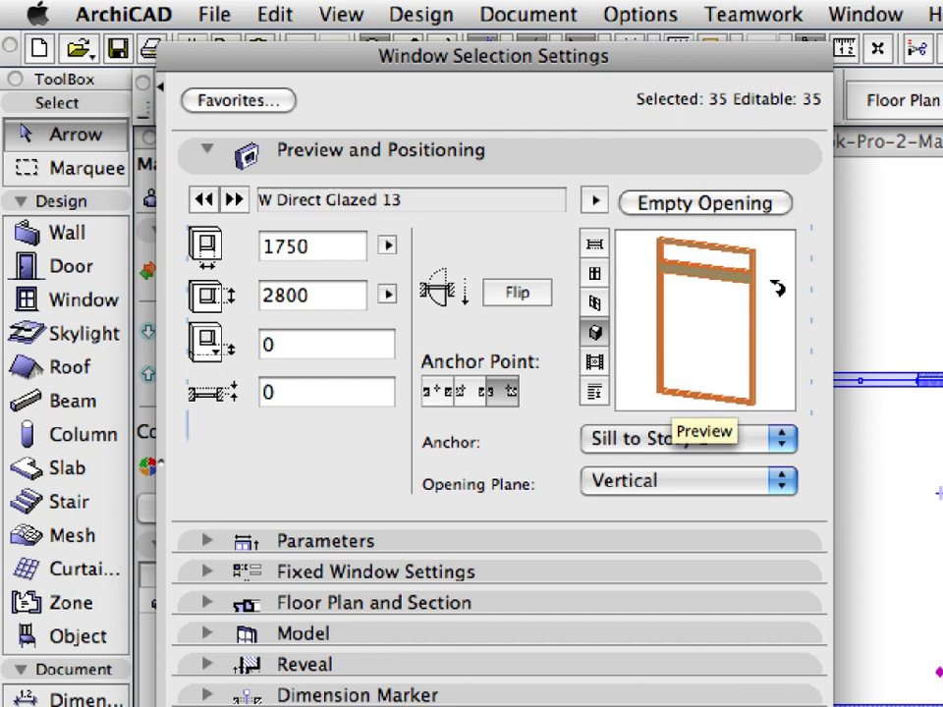
pyautogui.click(746, 168)
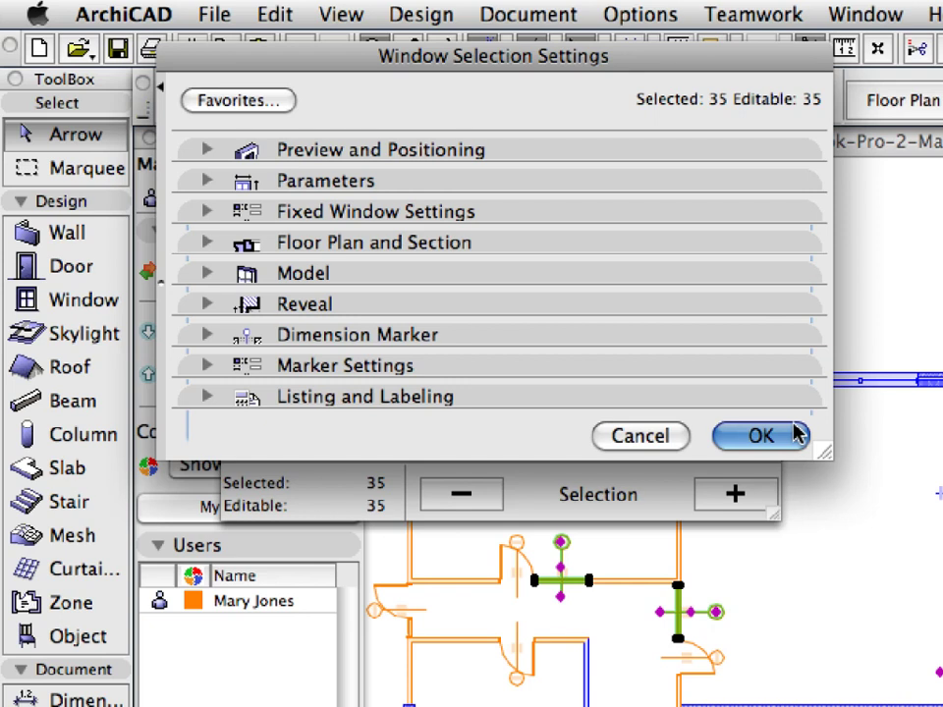
pyautogui.click(761, 435)
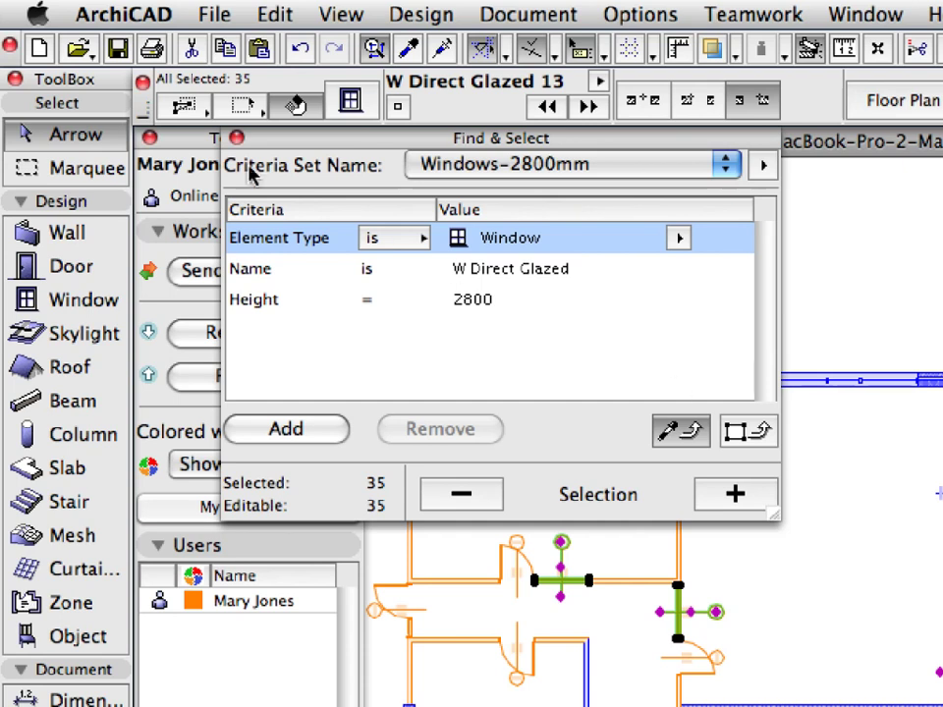
# - Close Find & Select, open the saved view 3.3.3 Door/Window Transom, and color the workspaces as All with original Color
pyautogui.click(236, 137)
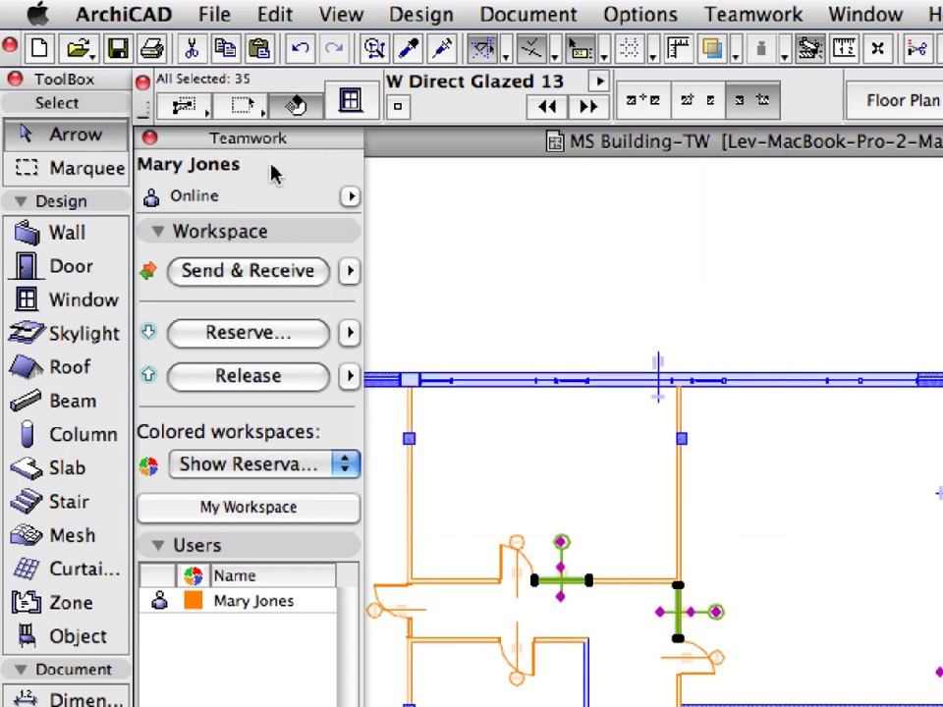
pyautogui.click(488, 261)
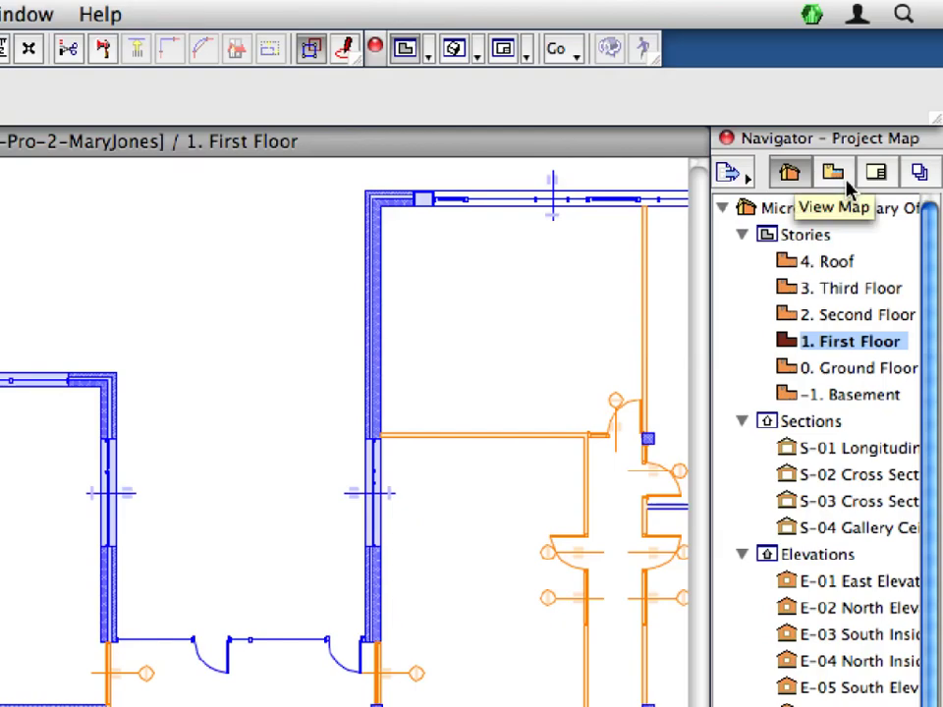
pyautogui.click(844, 181)
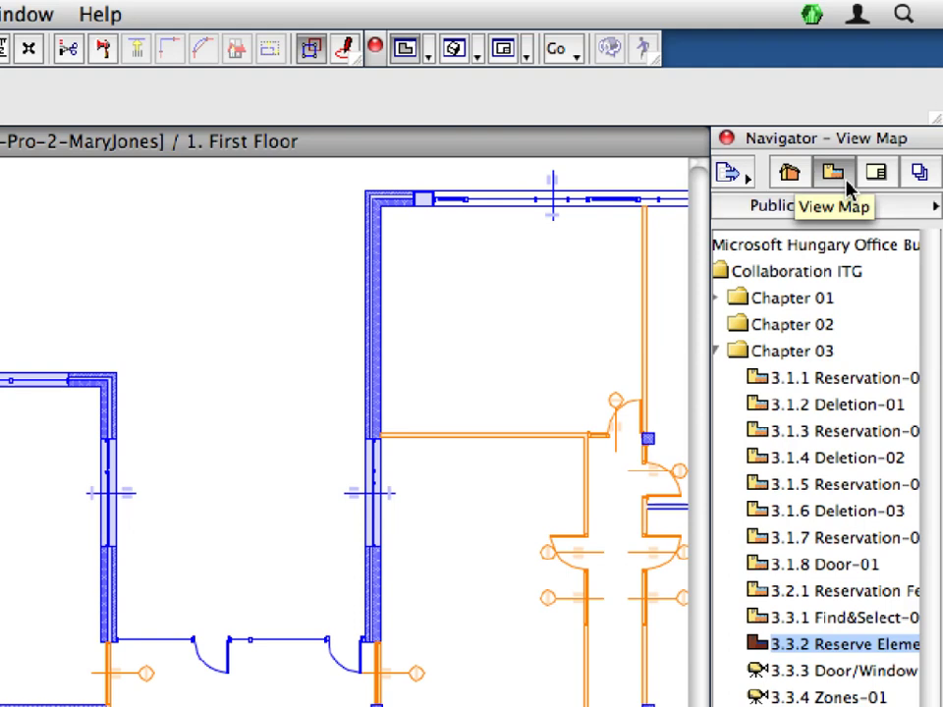
pyautogui.click(756, 676)
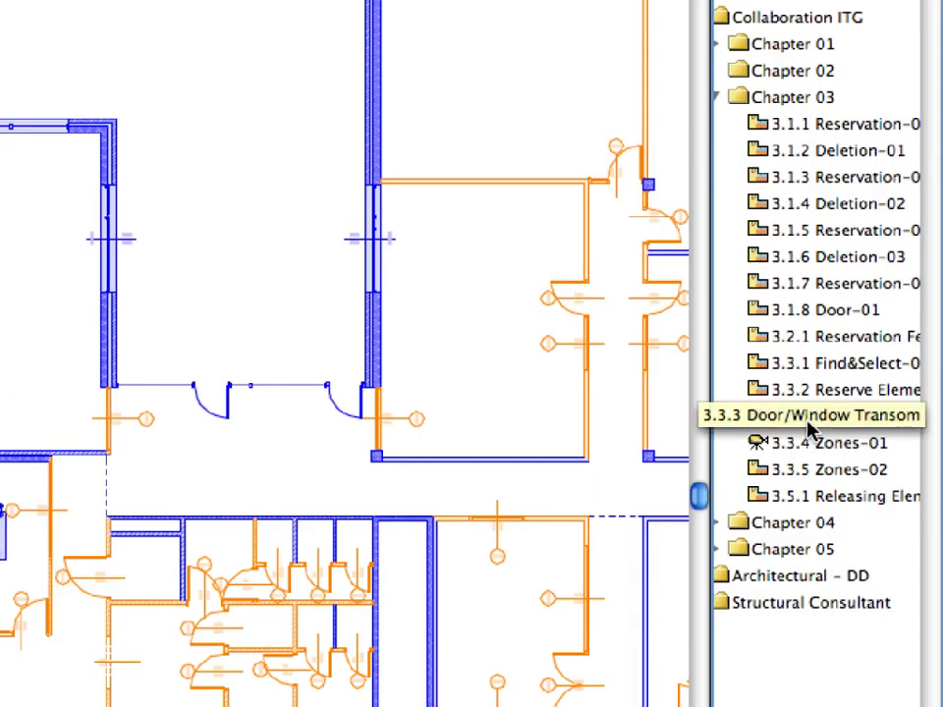
pyautogui.doubleClick(810, 423)
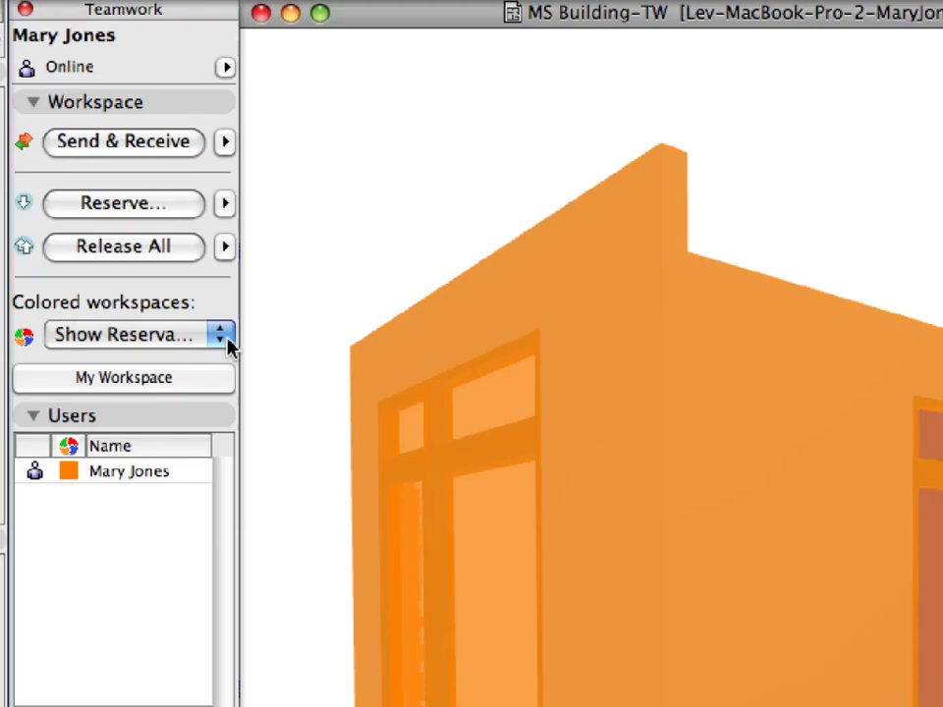
pyautogui.click(182, 245)
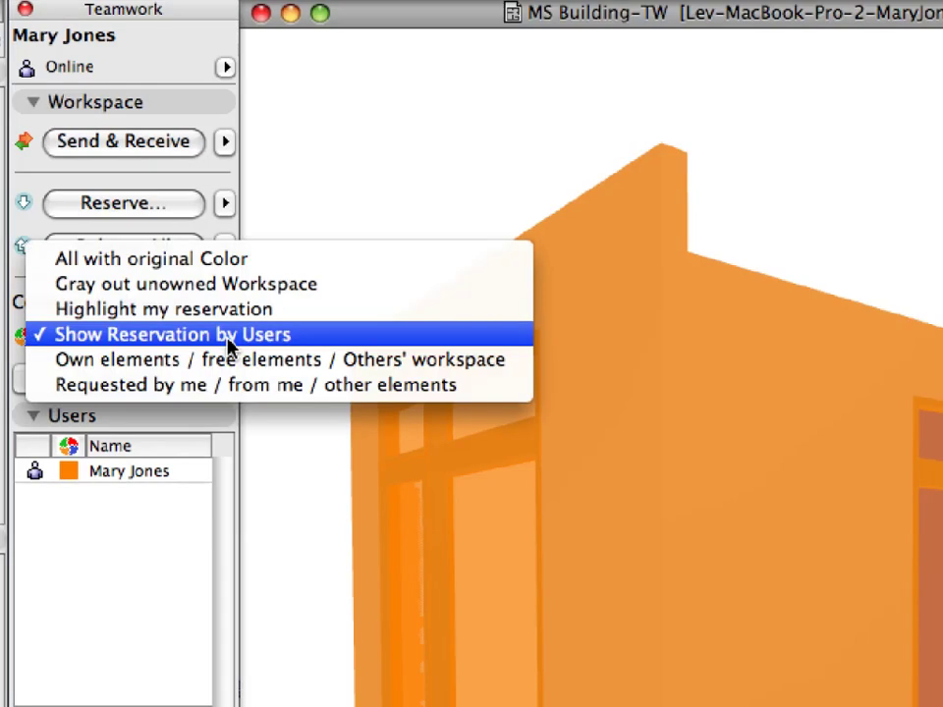
pyautogui.click(339, 262)
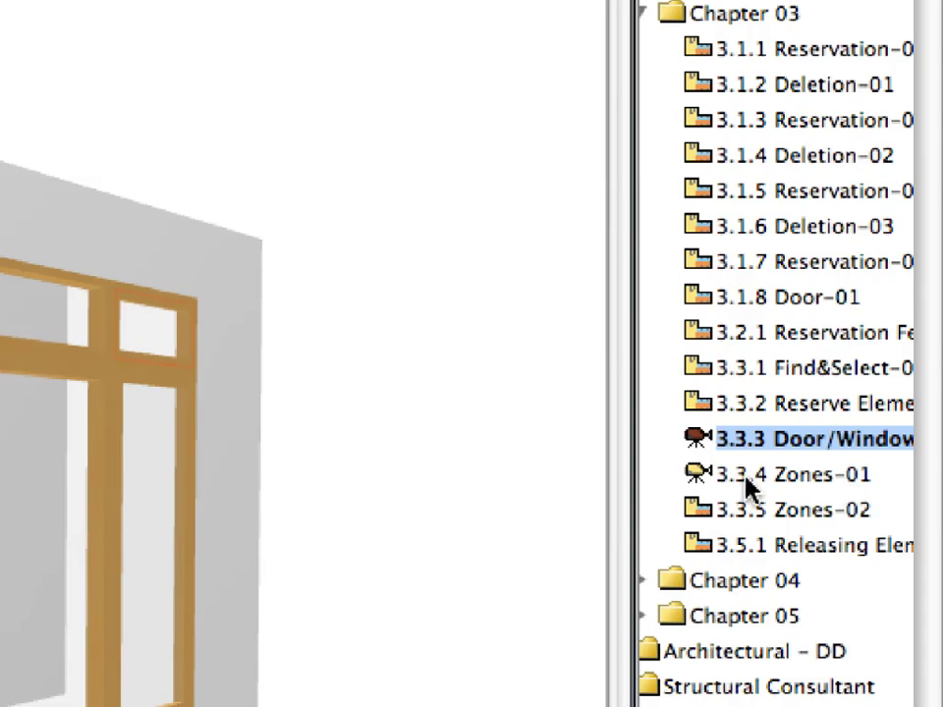
# - Open the saved view 3.3.4 Zones-01, and select and reserve all zones in it
pyautogui.click(745, 477)
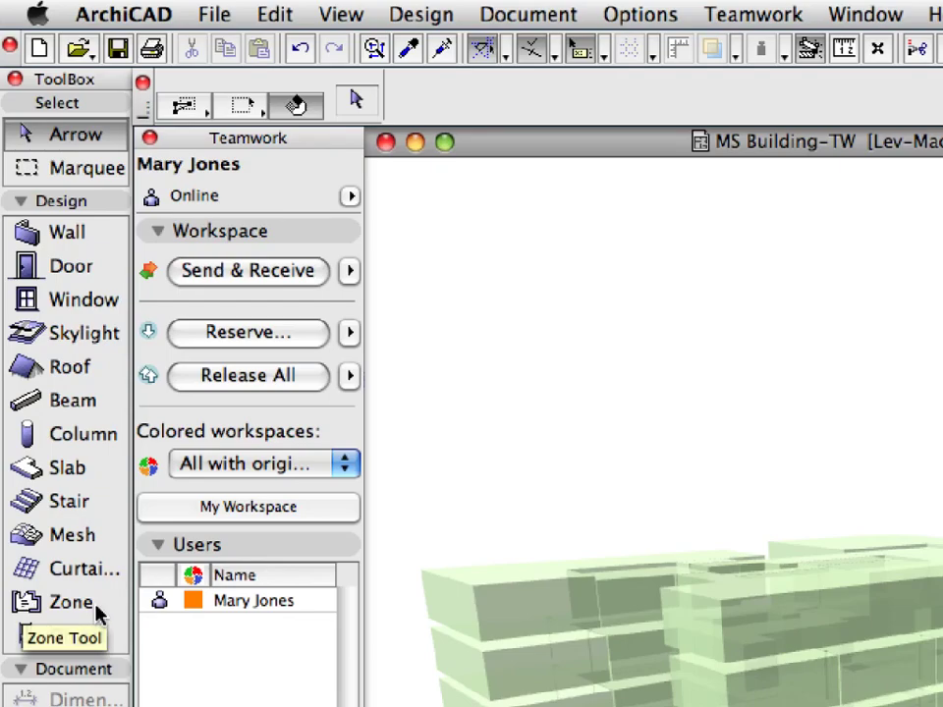
pyautogui.click(96, 613)
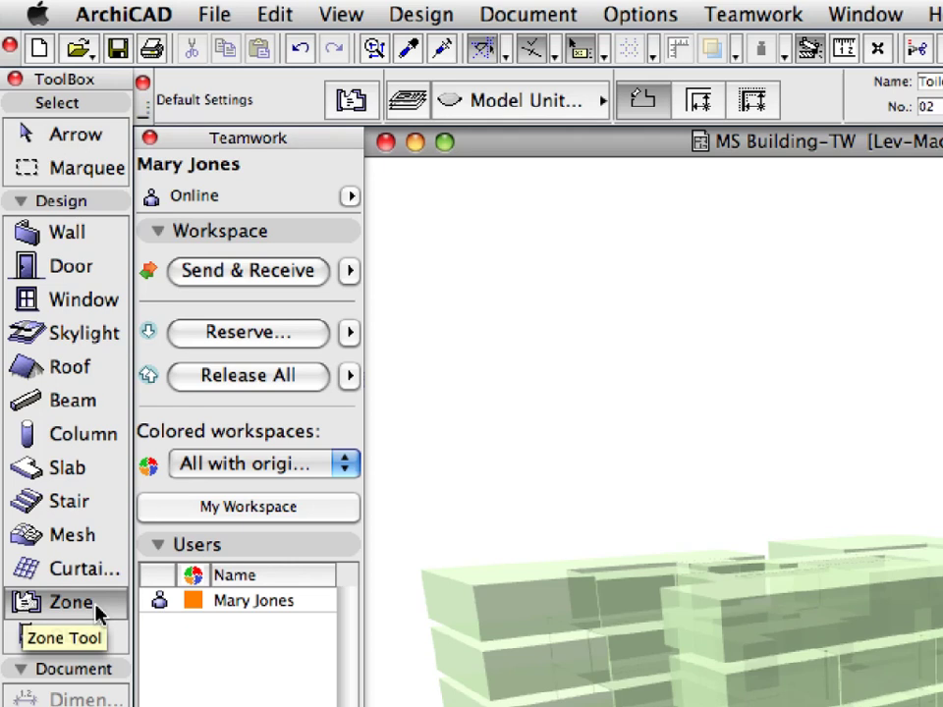
pyautogui.click(275, 13)
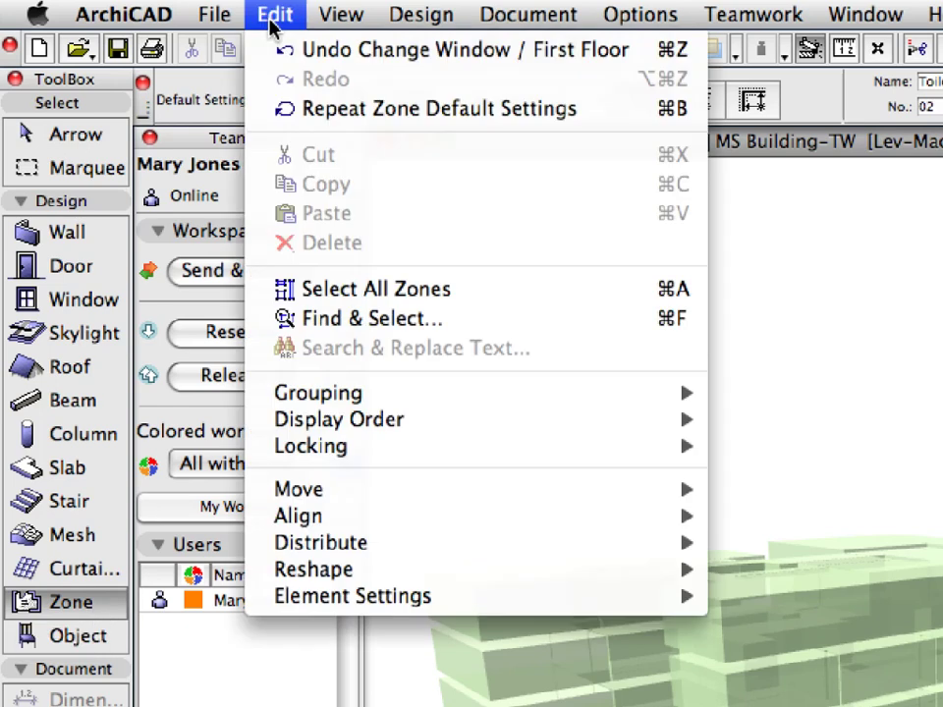
pyautogui.click(579, 302)
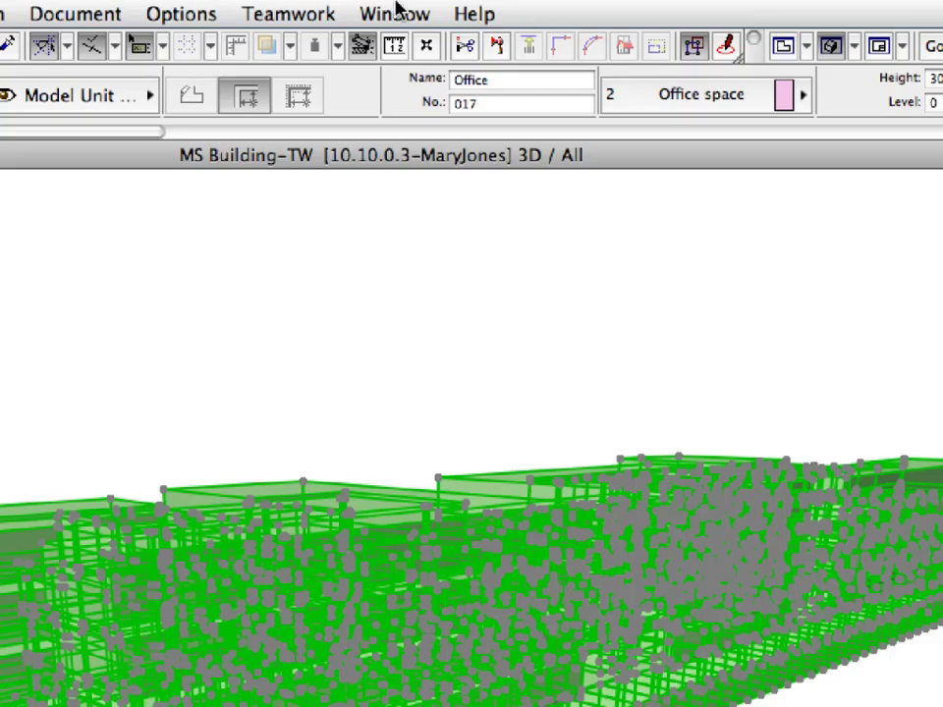
pyautogui.click(334, 22)
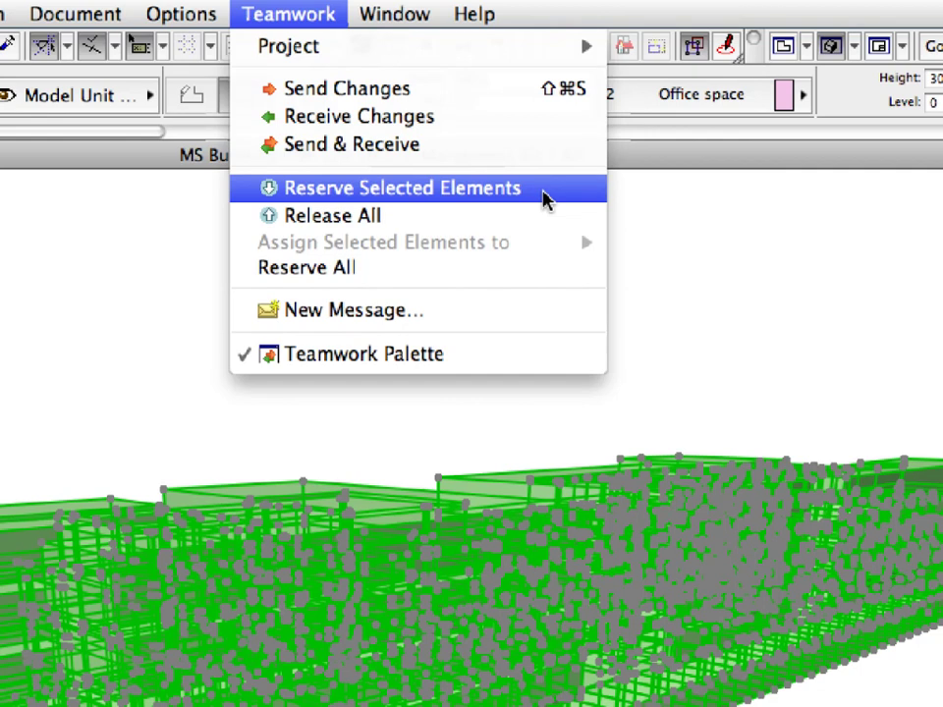
pyautogui.click(543, 196)
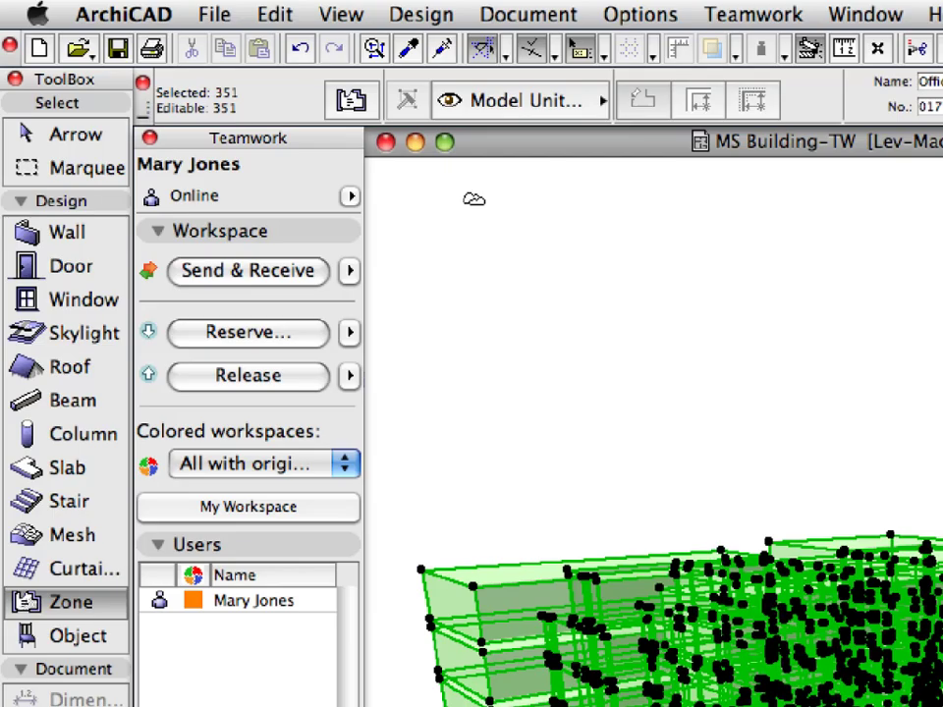
# - Set the zone stamp's text height to 2.00 mm and its Font Size for Details to 2.00 for the selected zones
pyautogui.click(376, 115)
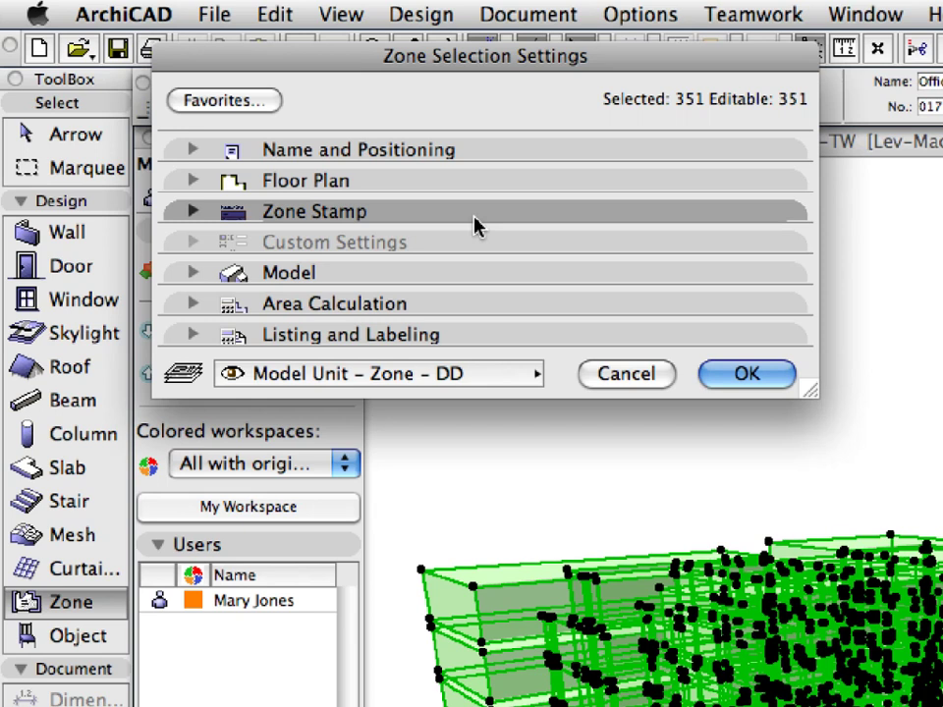
pyautogui.click(478, 223)
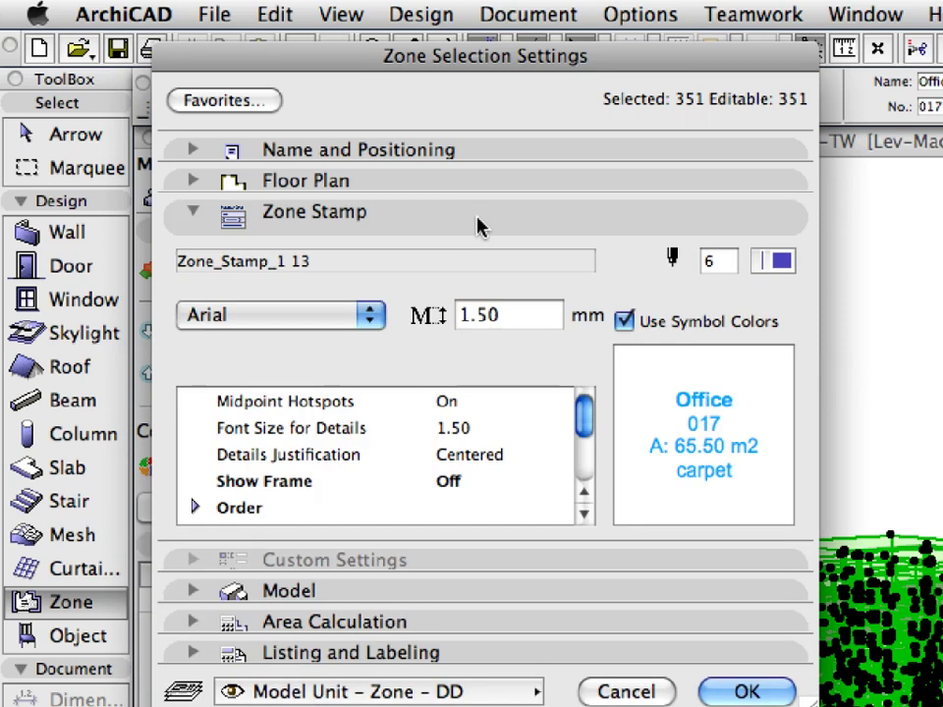
pyautogui.moveTo(499, 315); pyautogui.dragTo(441, 316)
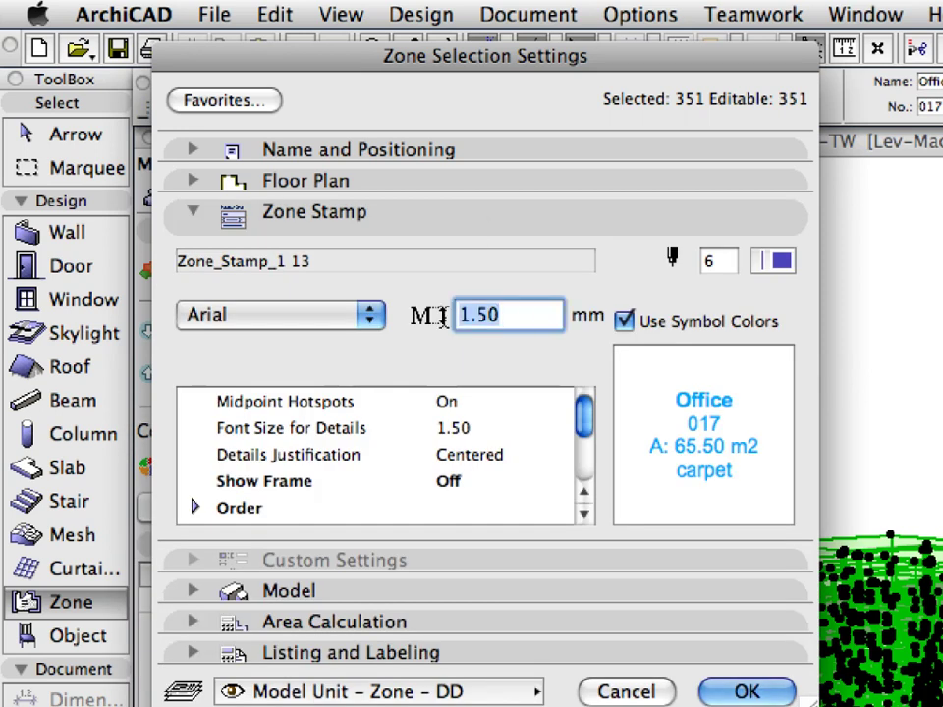
pyautogui.write('2')
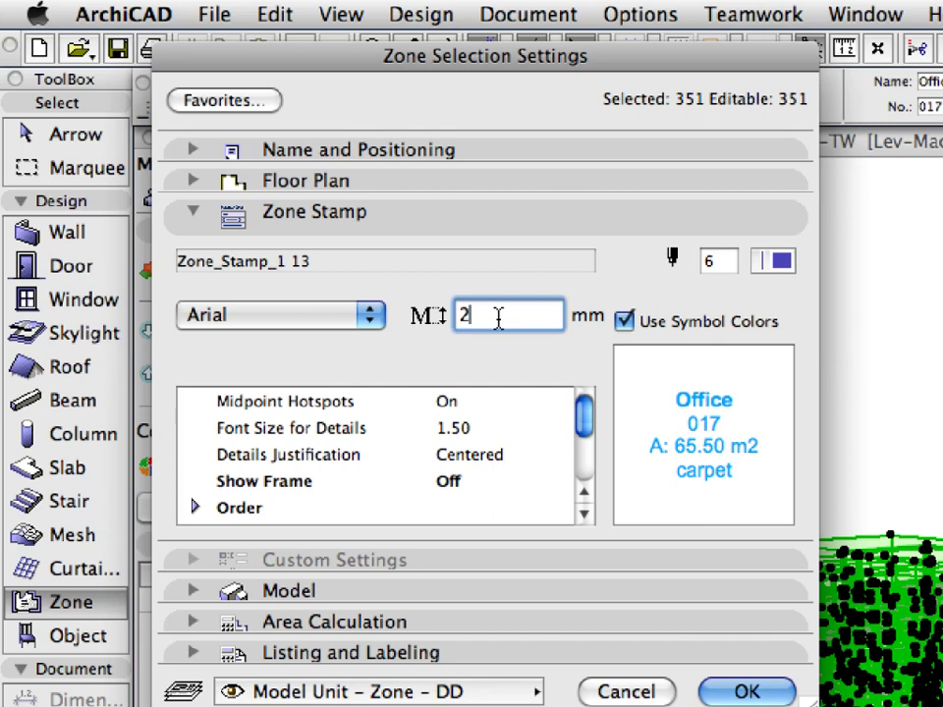
pyautogui.write('.00')
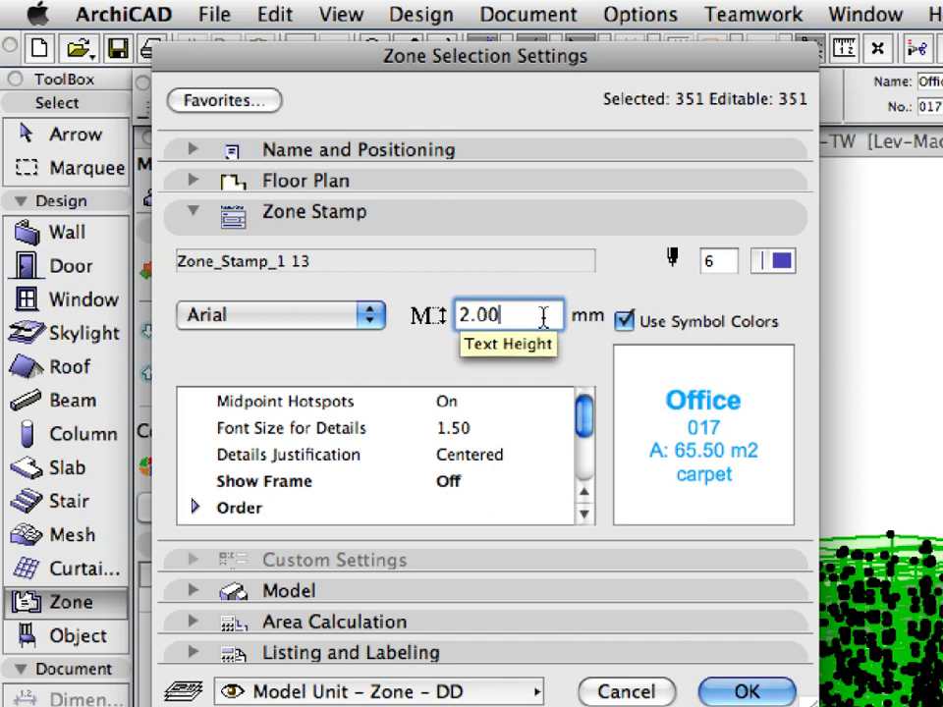
pyautogui.click(500, 427)
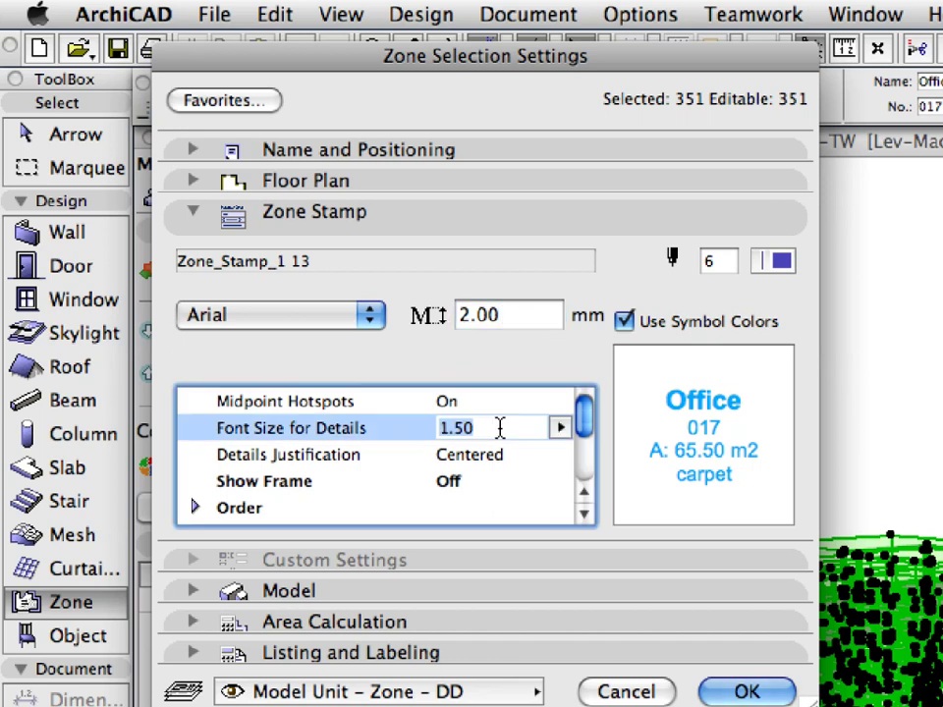
pyautogui.write('2')
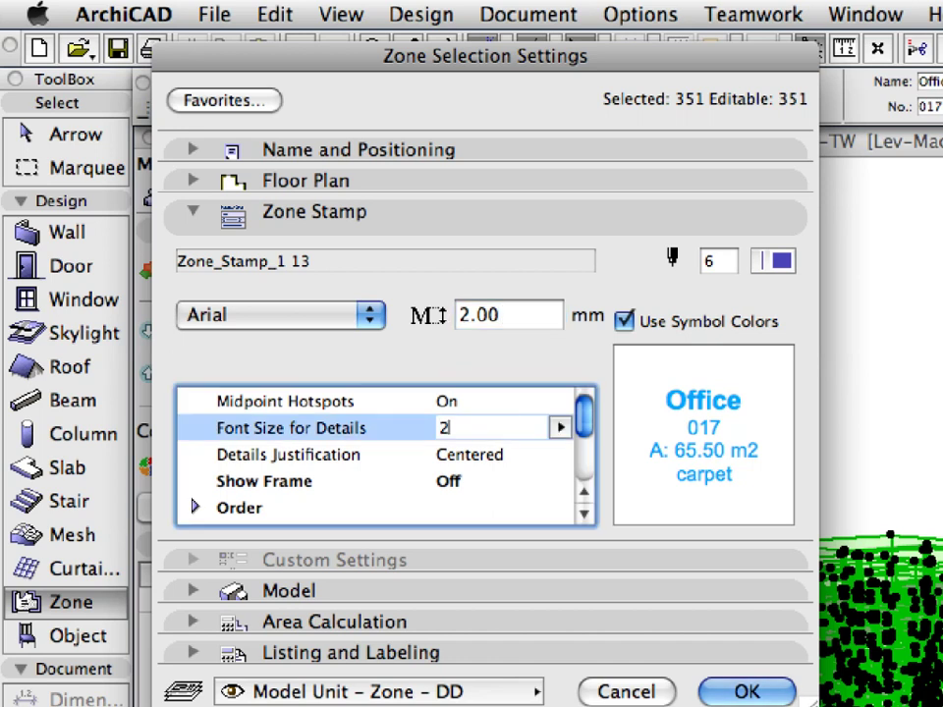
pyautogui.press('Return')
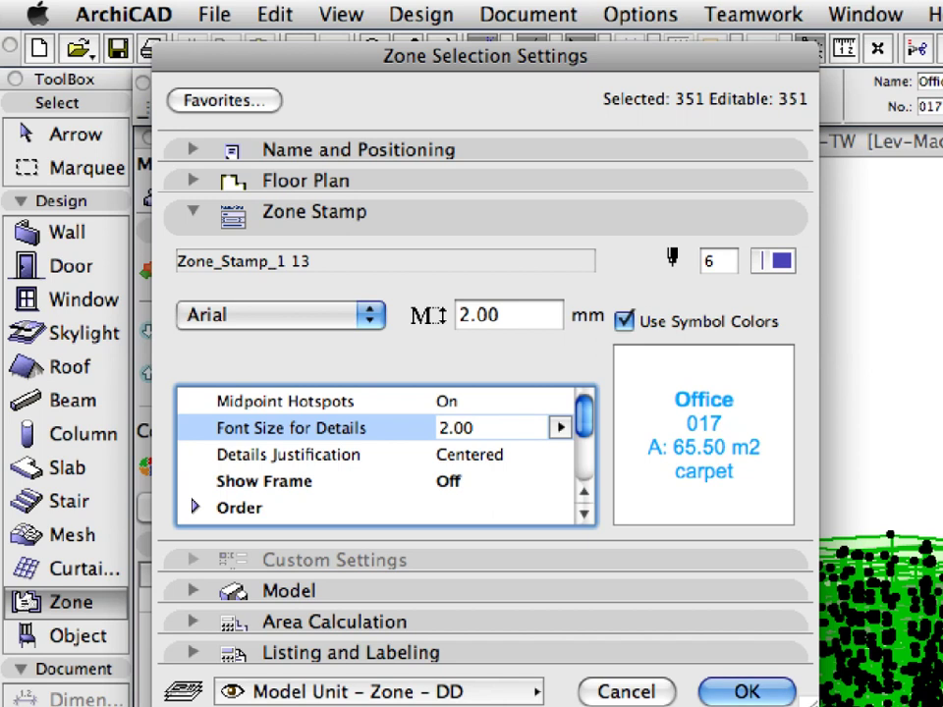
# - Turn on Show Frame for the zone stamp, set the fifth item in its order to Ceiling Height, and apply the settings
pyautogui.click(432, 481)
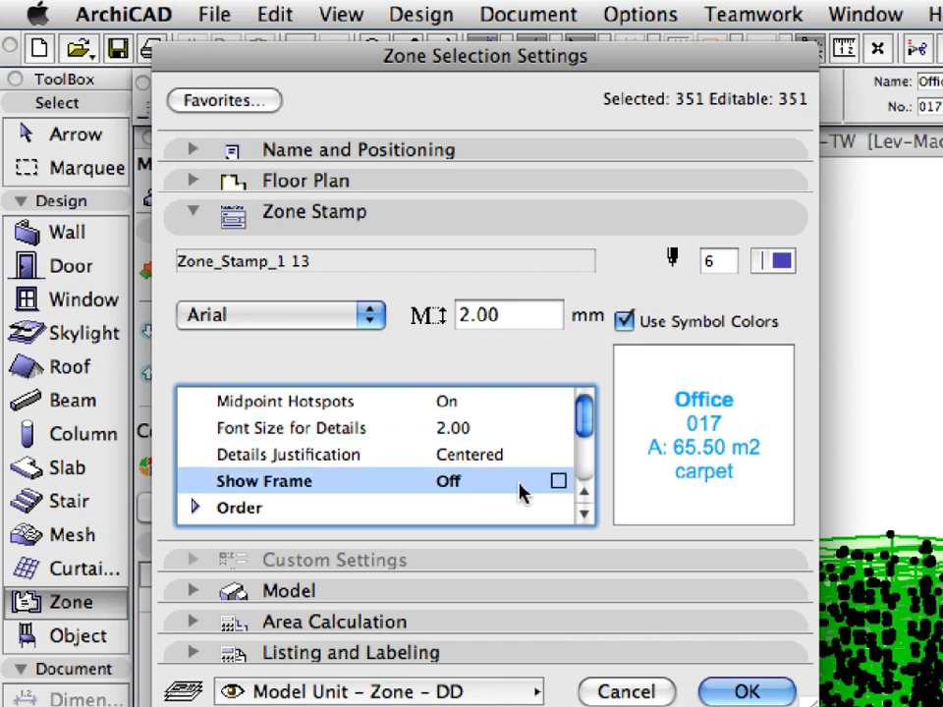
pyautogui.click(557, 481)
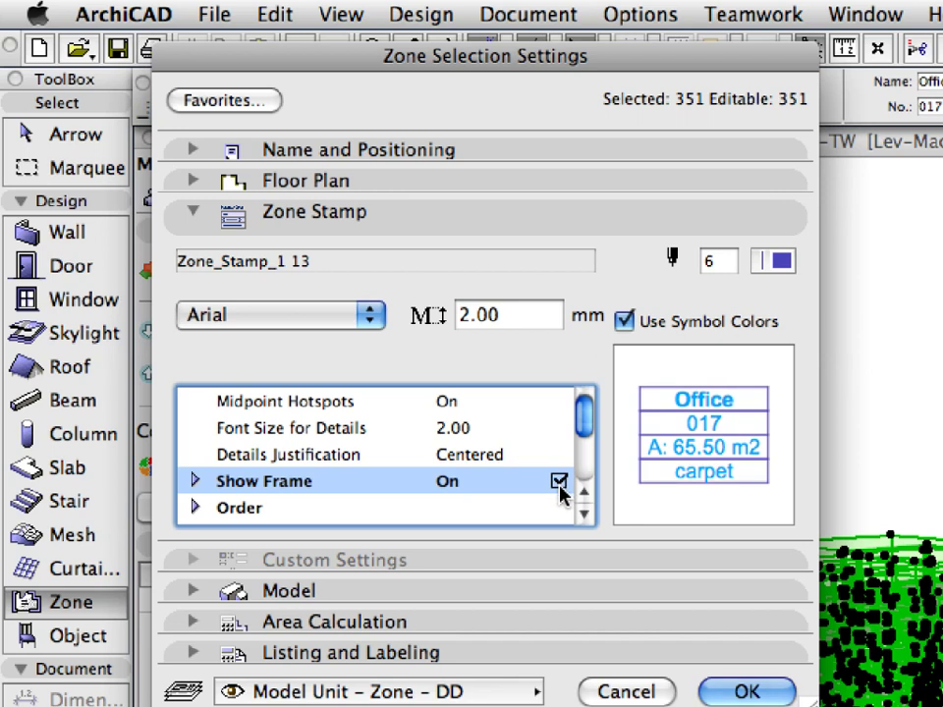
pyautogui.click(196, 508)
pyautogui.scroll(-4, 348, 490)
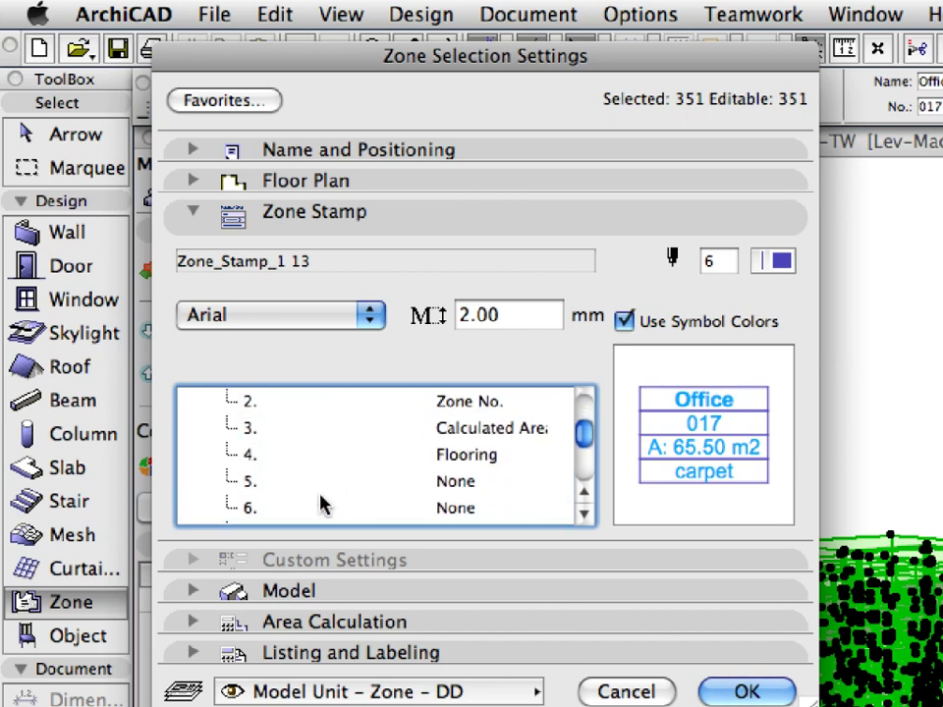
pyautogui.click(304, 488)
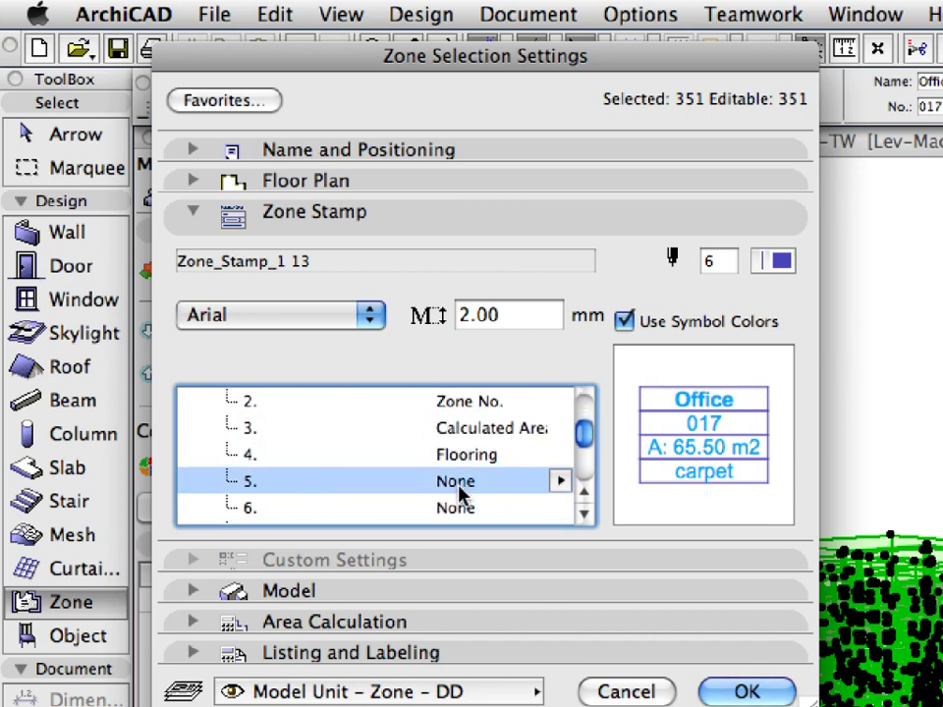
pyautogui.click(558, 483)
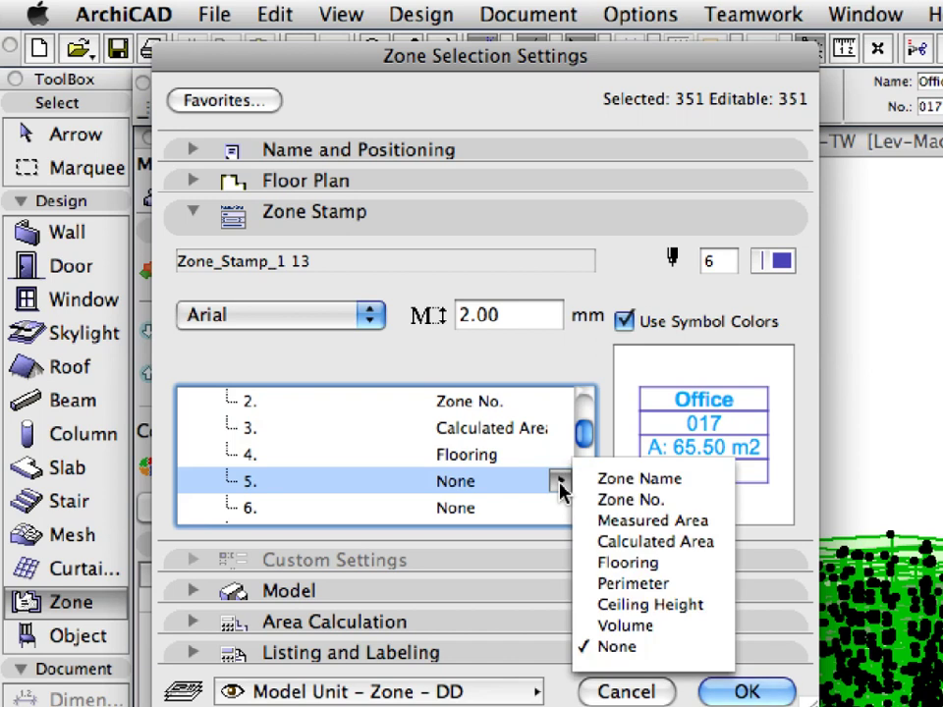
pyautogui.click(714, 613)
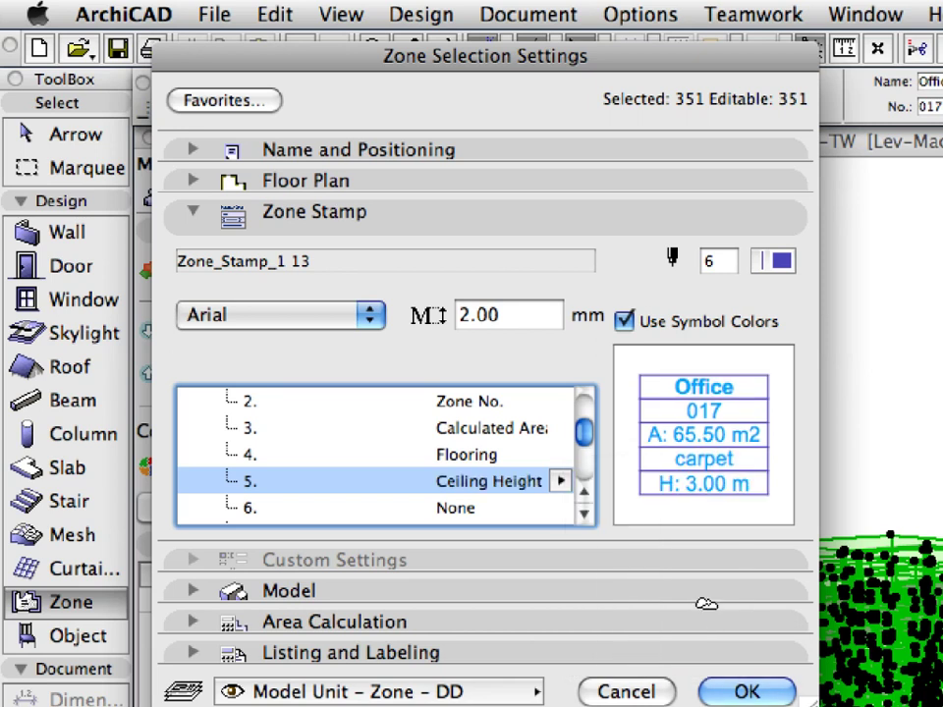
pyautogui.click(579, 230)
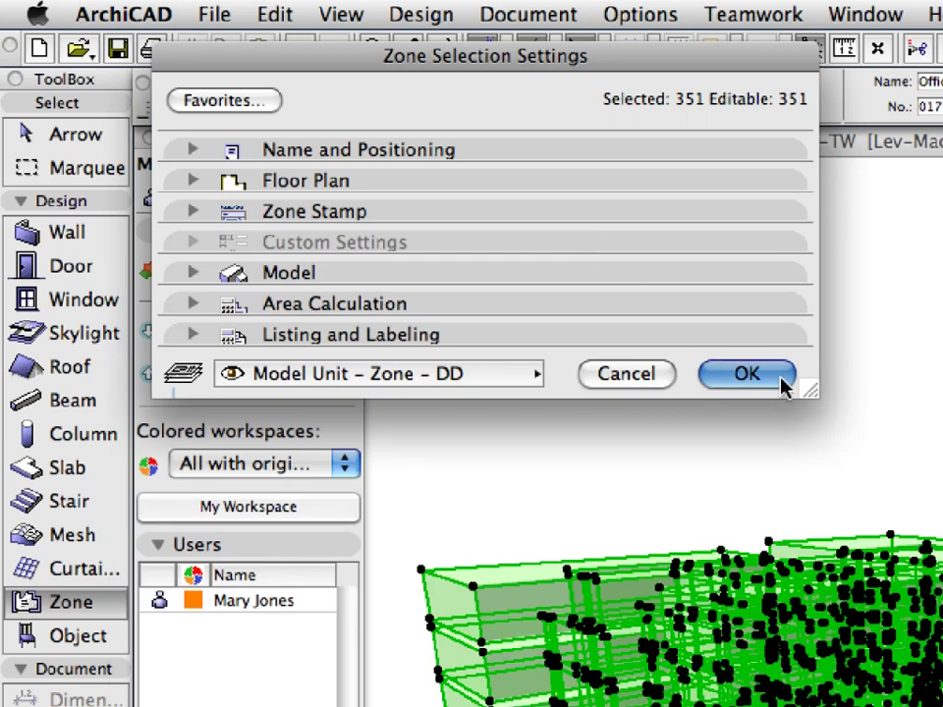
pyautogui.click(746, 374)
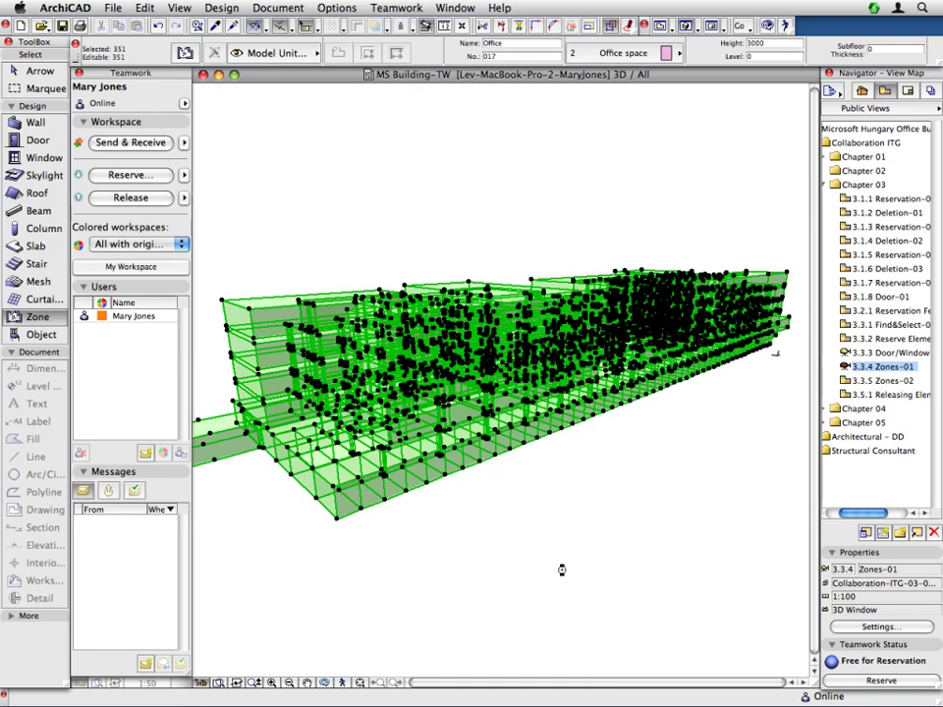
# - Deselect the zones and open the saved view 3.3.5 Zones-02
pyautogui.press('Escape')
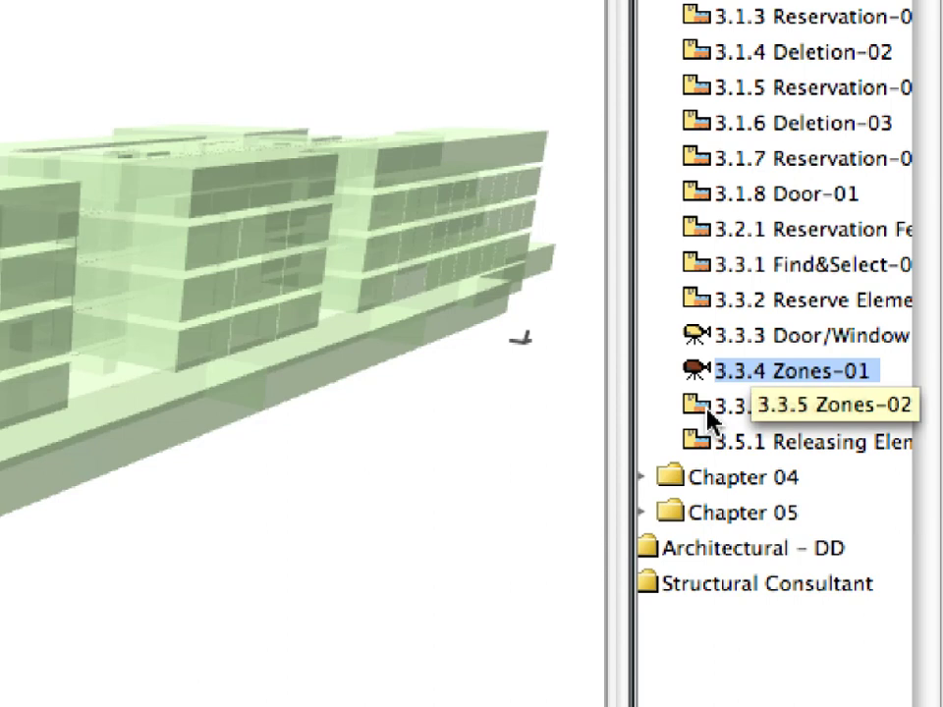
pyautogui.doubleClick(707, 410)
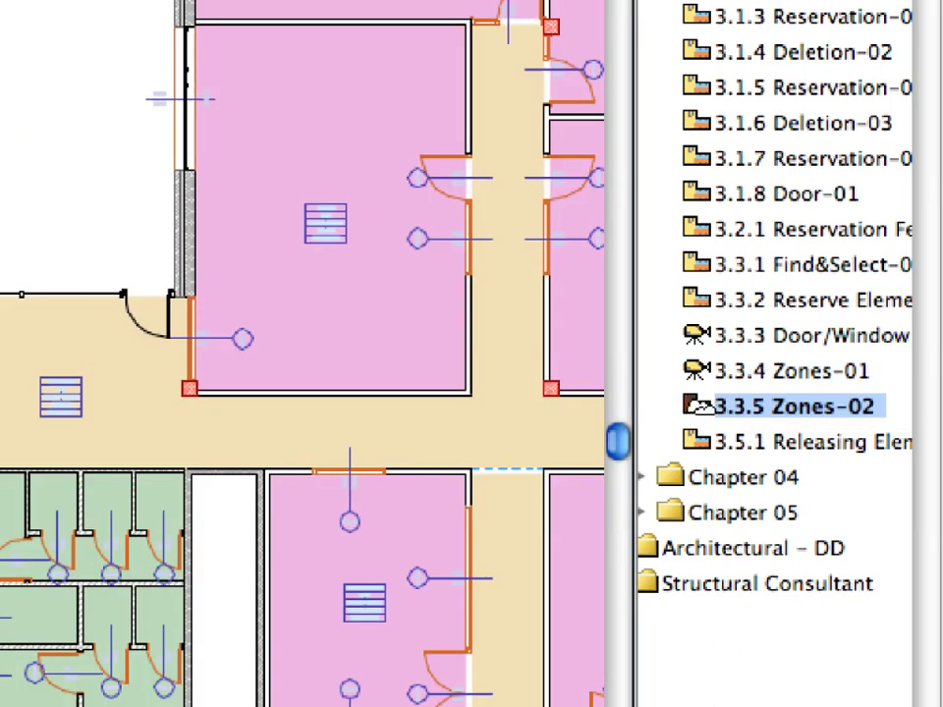